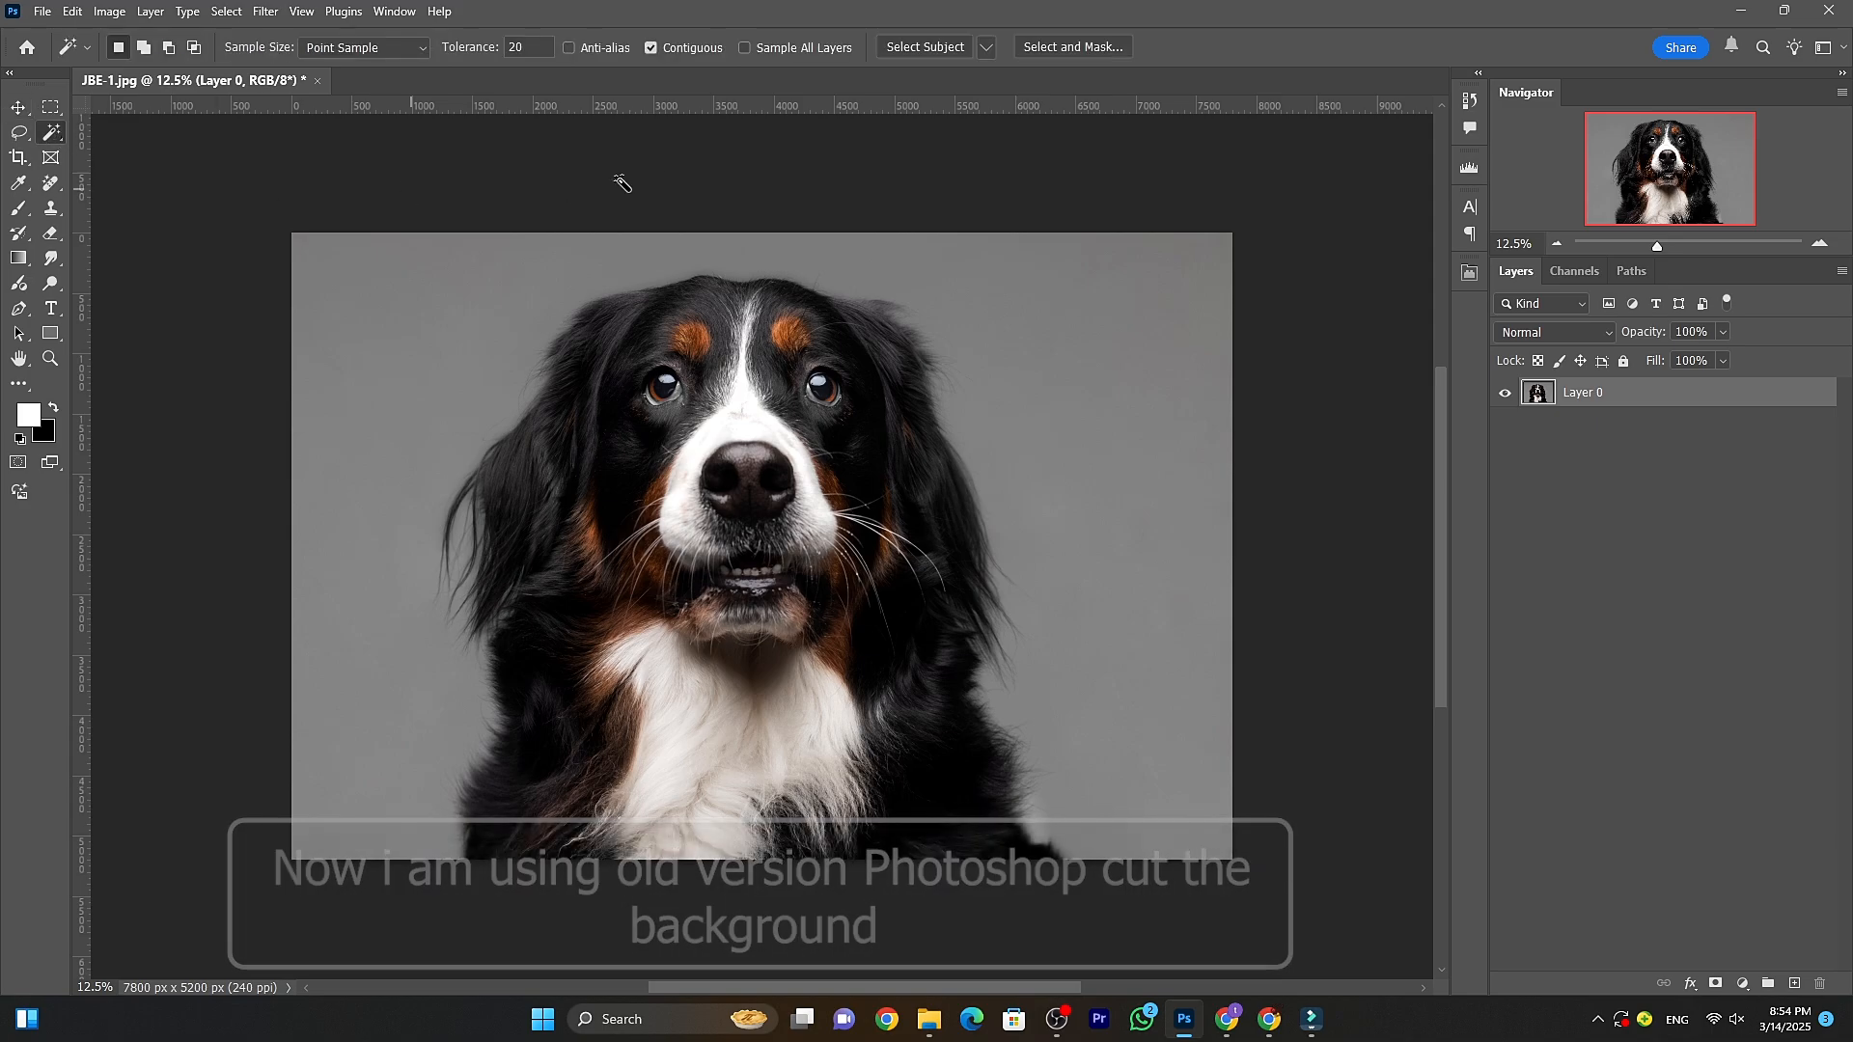
Select the dog with Select Subject and add a layer mask to cut out its background.
click(987, 49)
click(1004, 73)
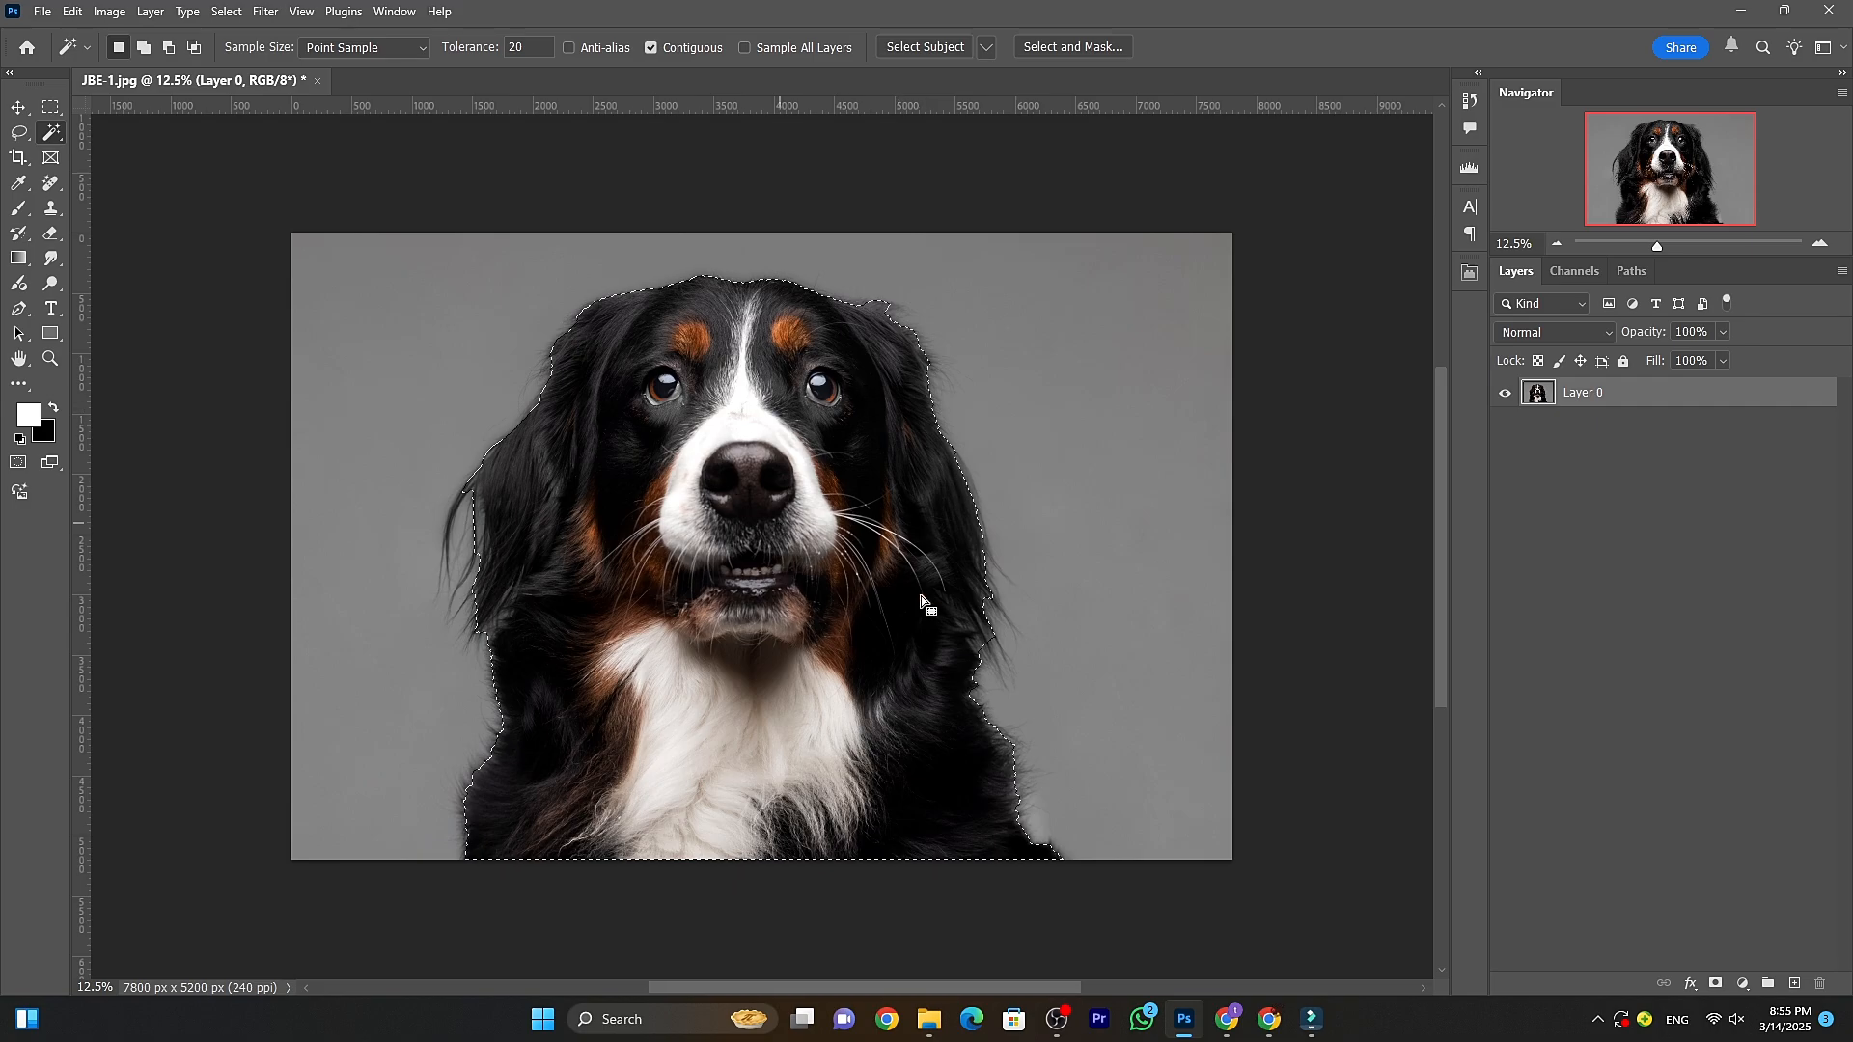
click(1714, 985)
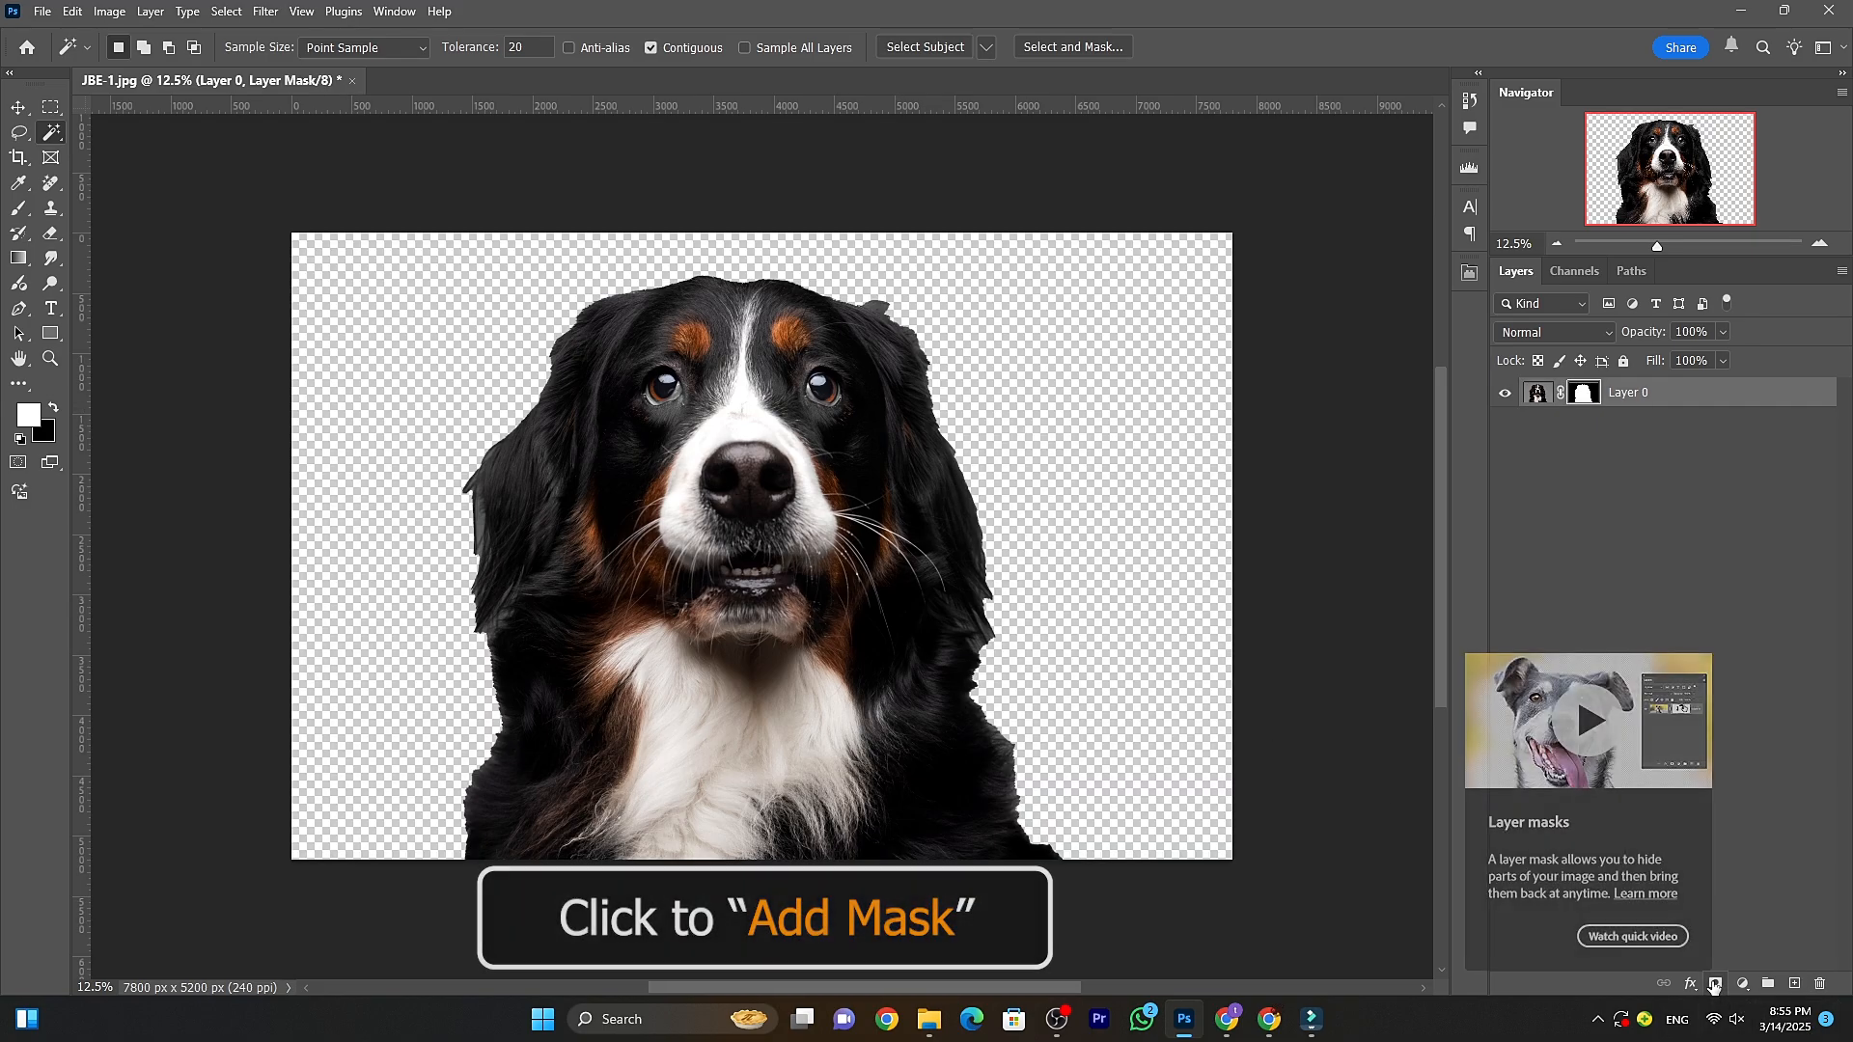
Inspect the dog cutout's fur edges and display its layer mask alone before returning to the image.
click(827, 611)
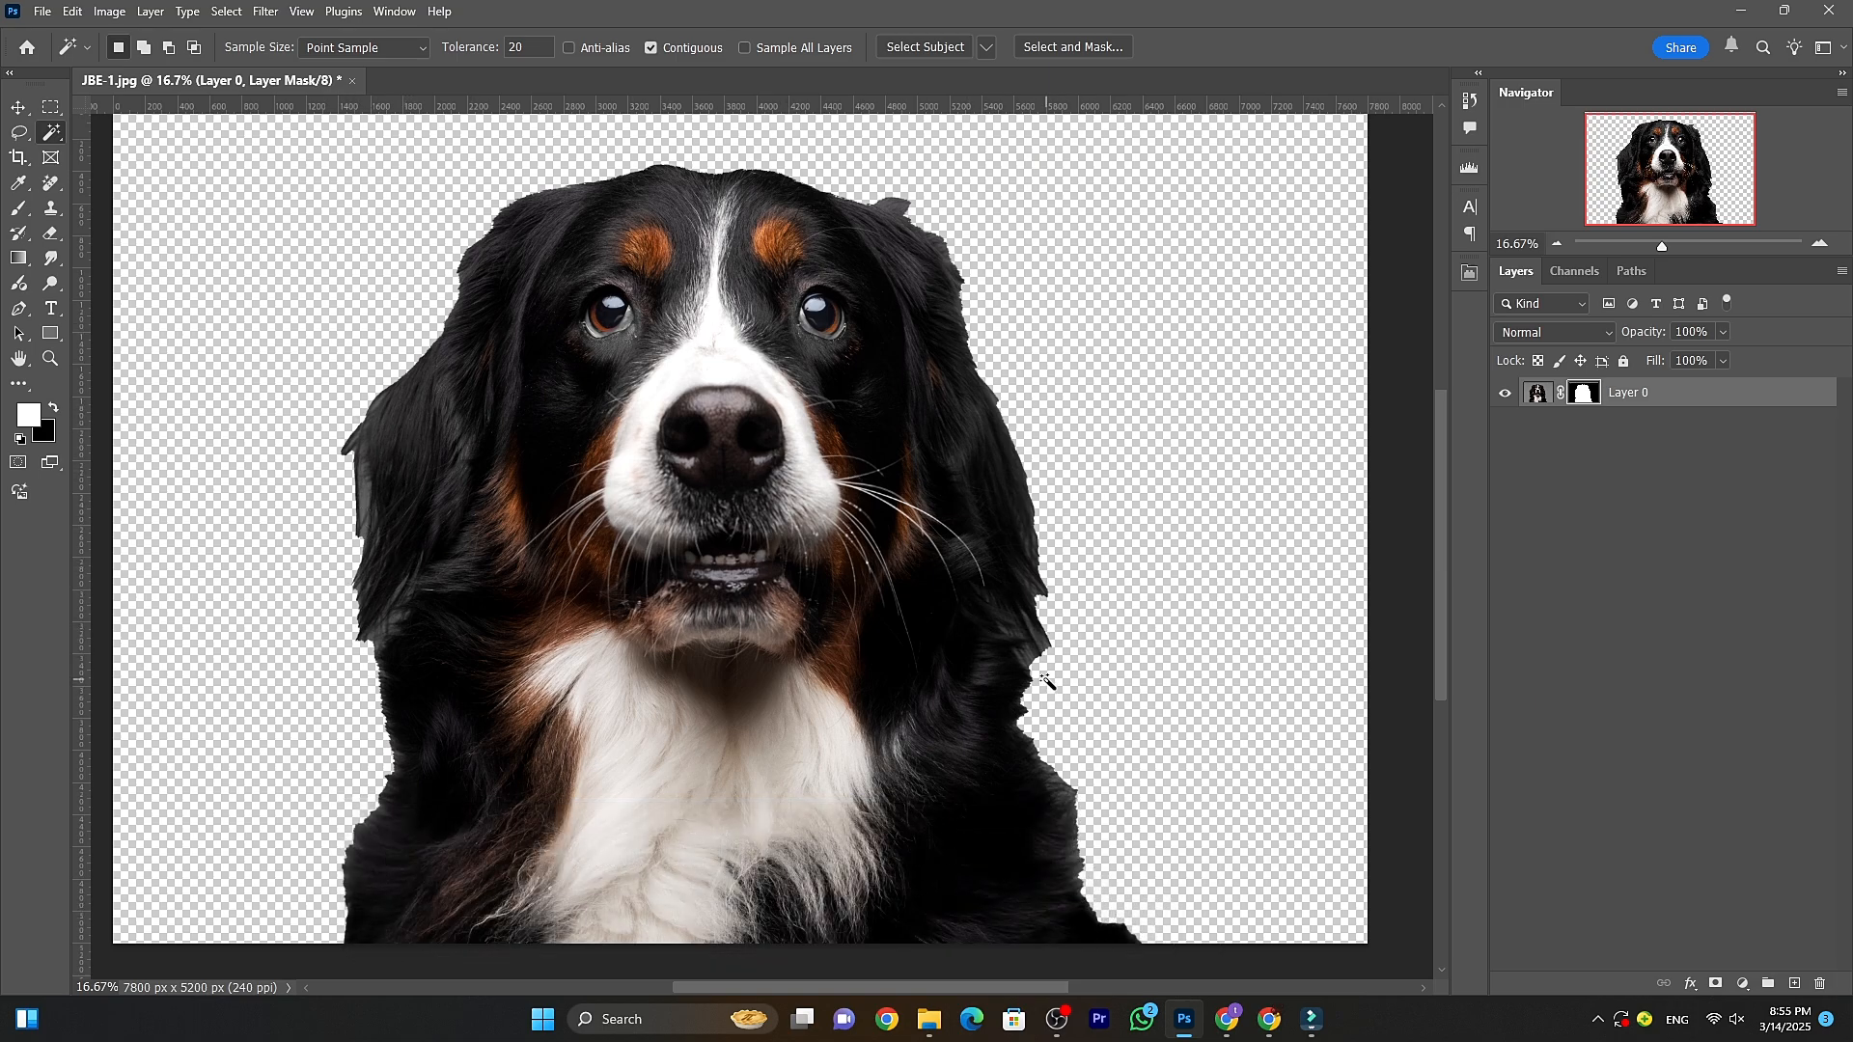
alt+click(1584, 396)
alt+click(1584, 396)
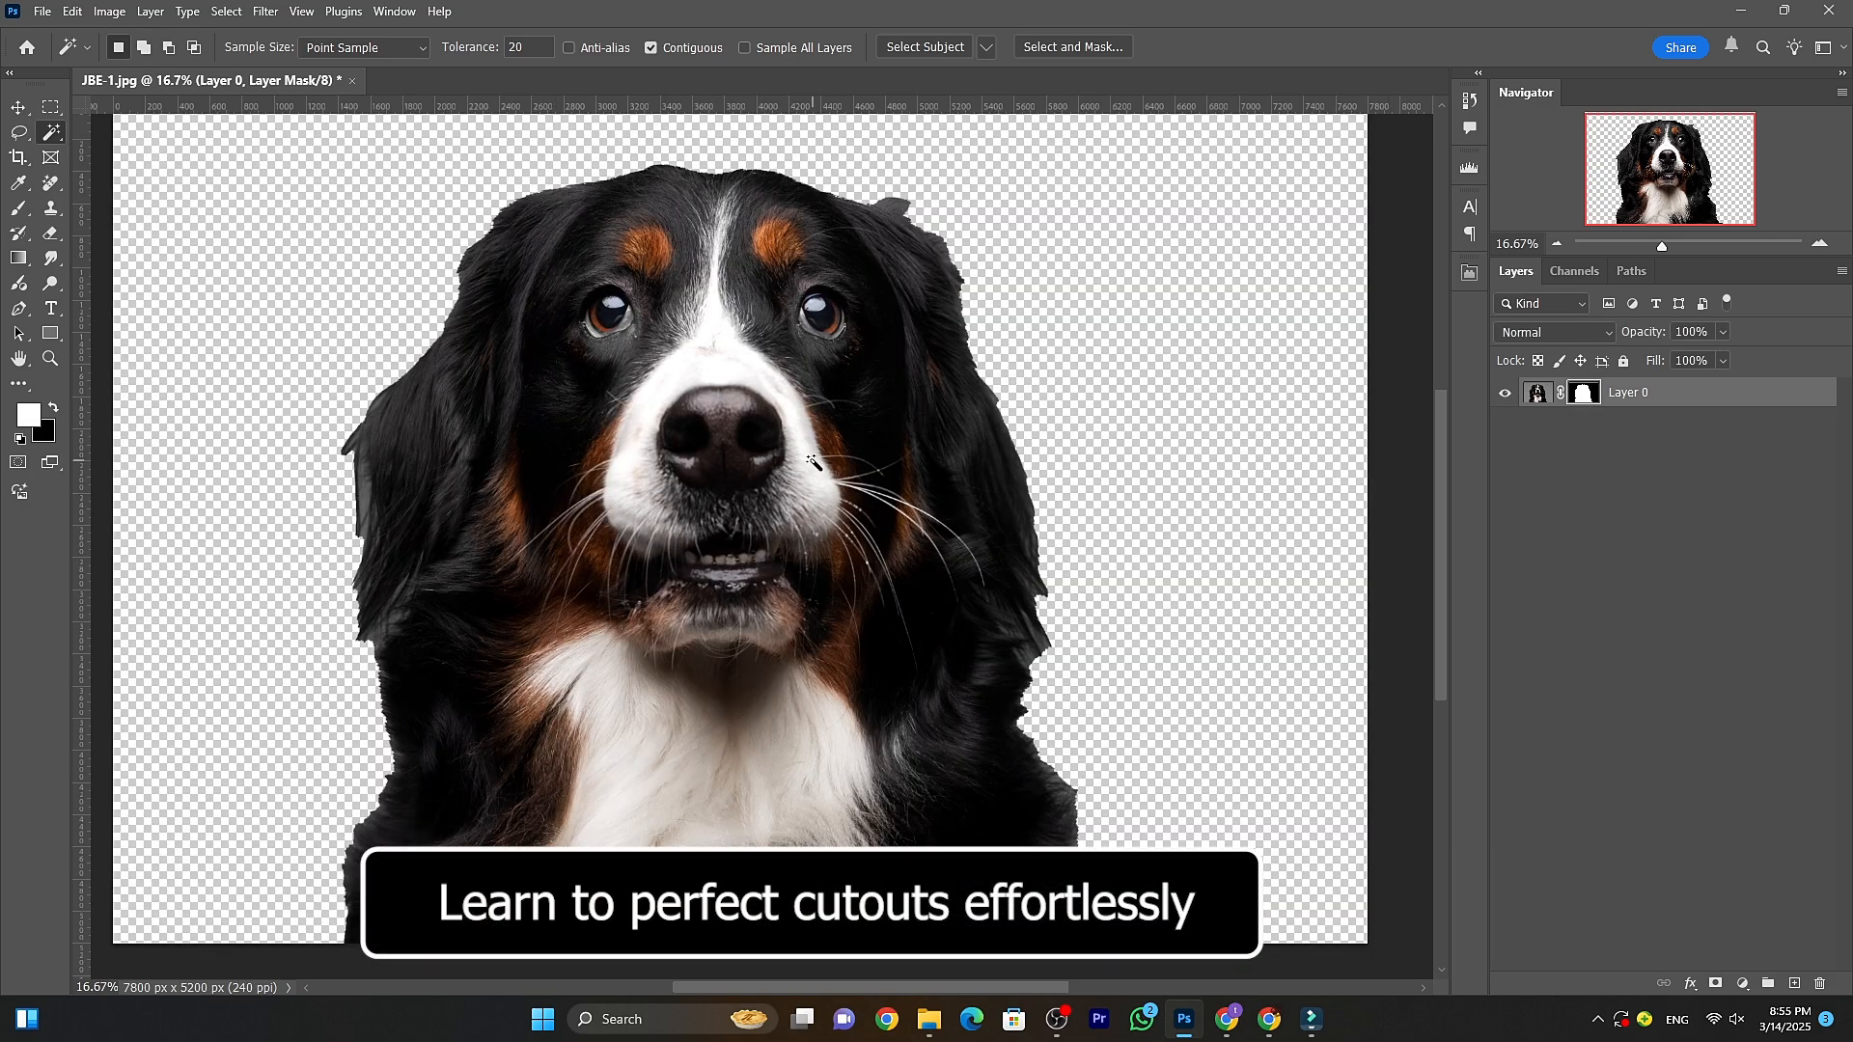
key(v)
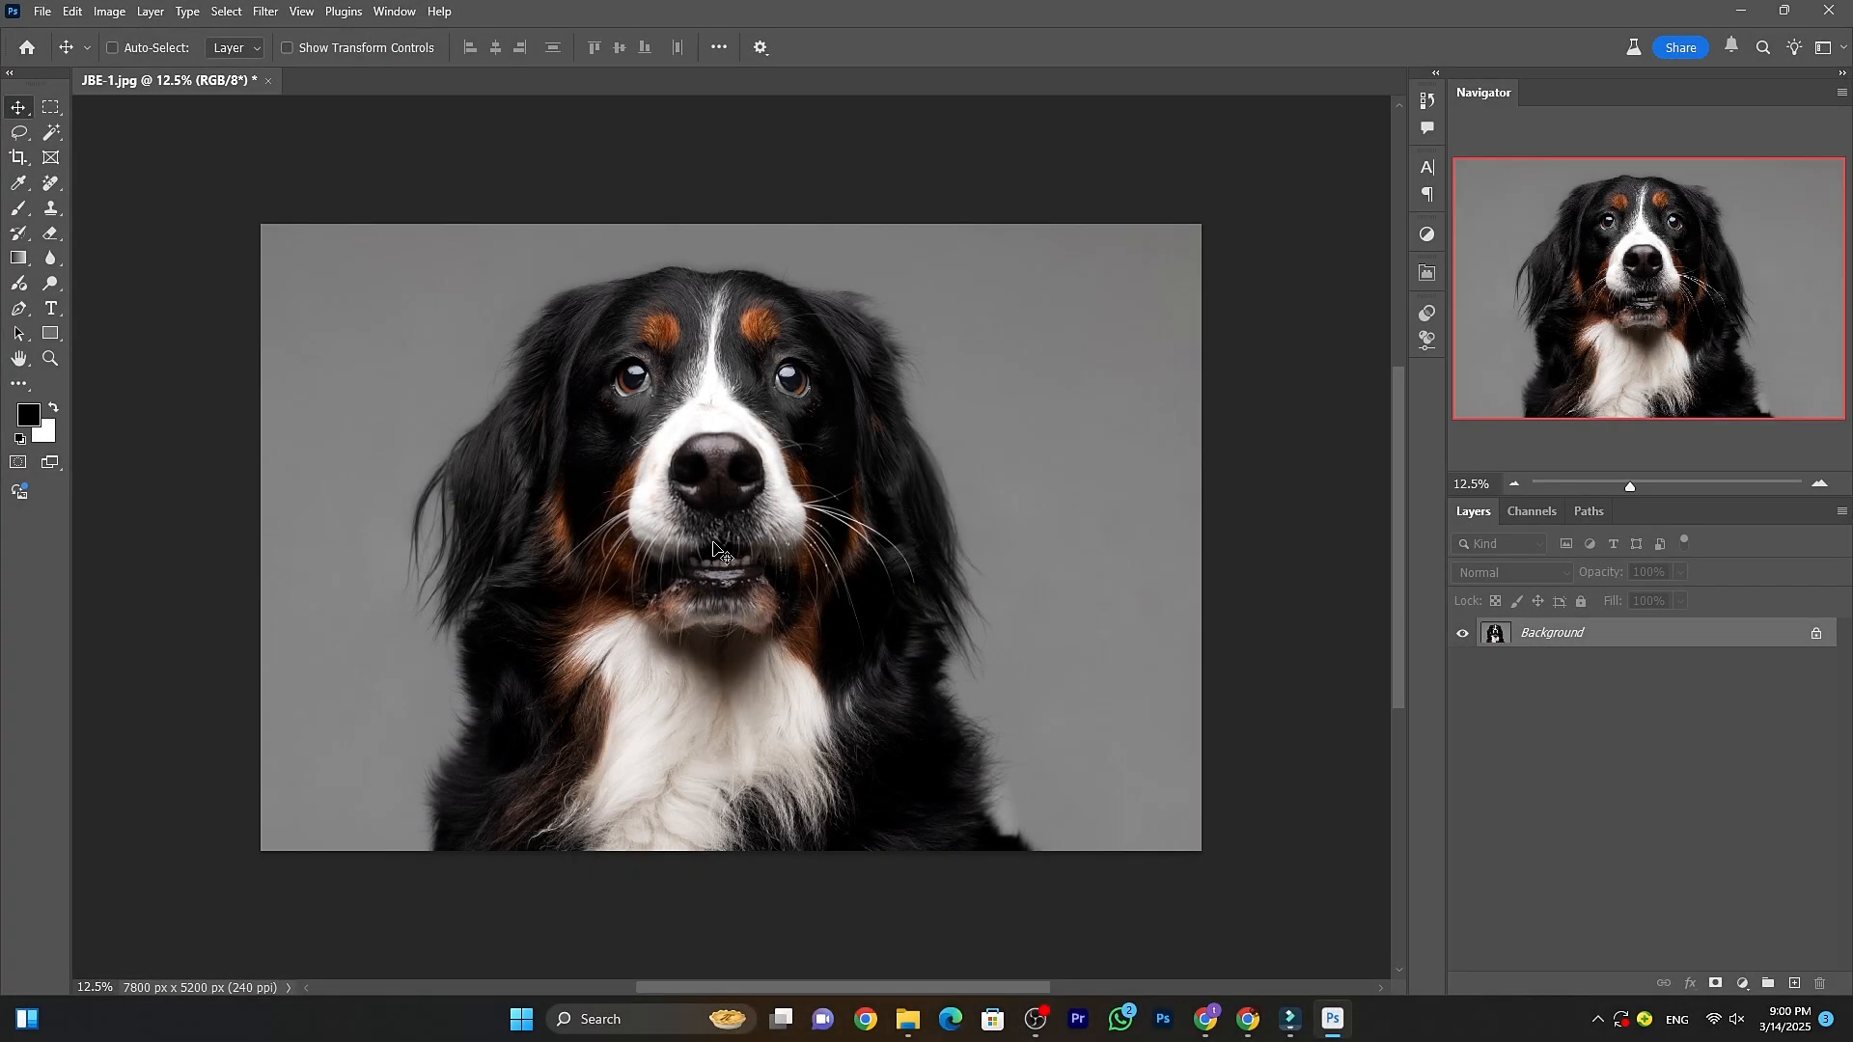
With the Magic Wand tool active, run Select Subject using Cloud (Detailed results) on the dog and mask out the background.
right_click(55, 131)
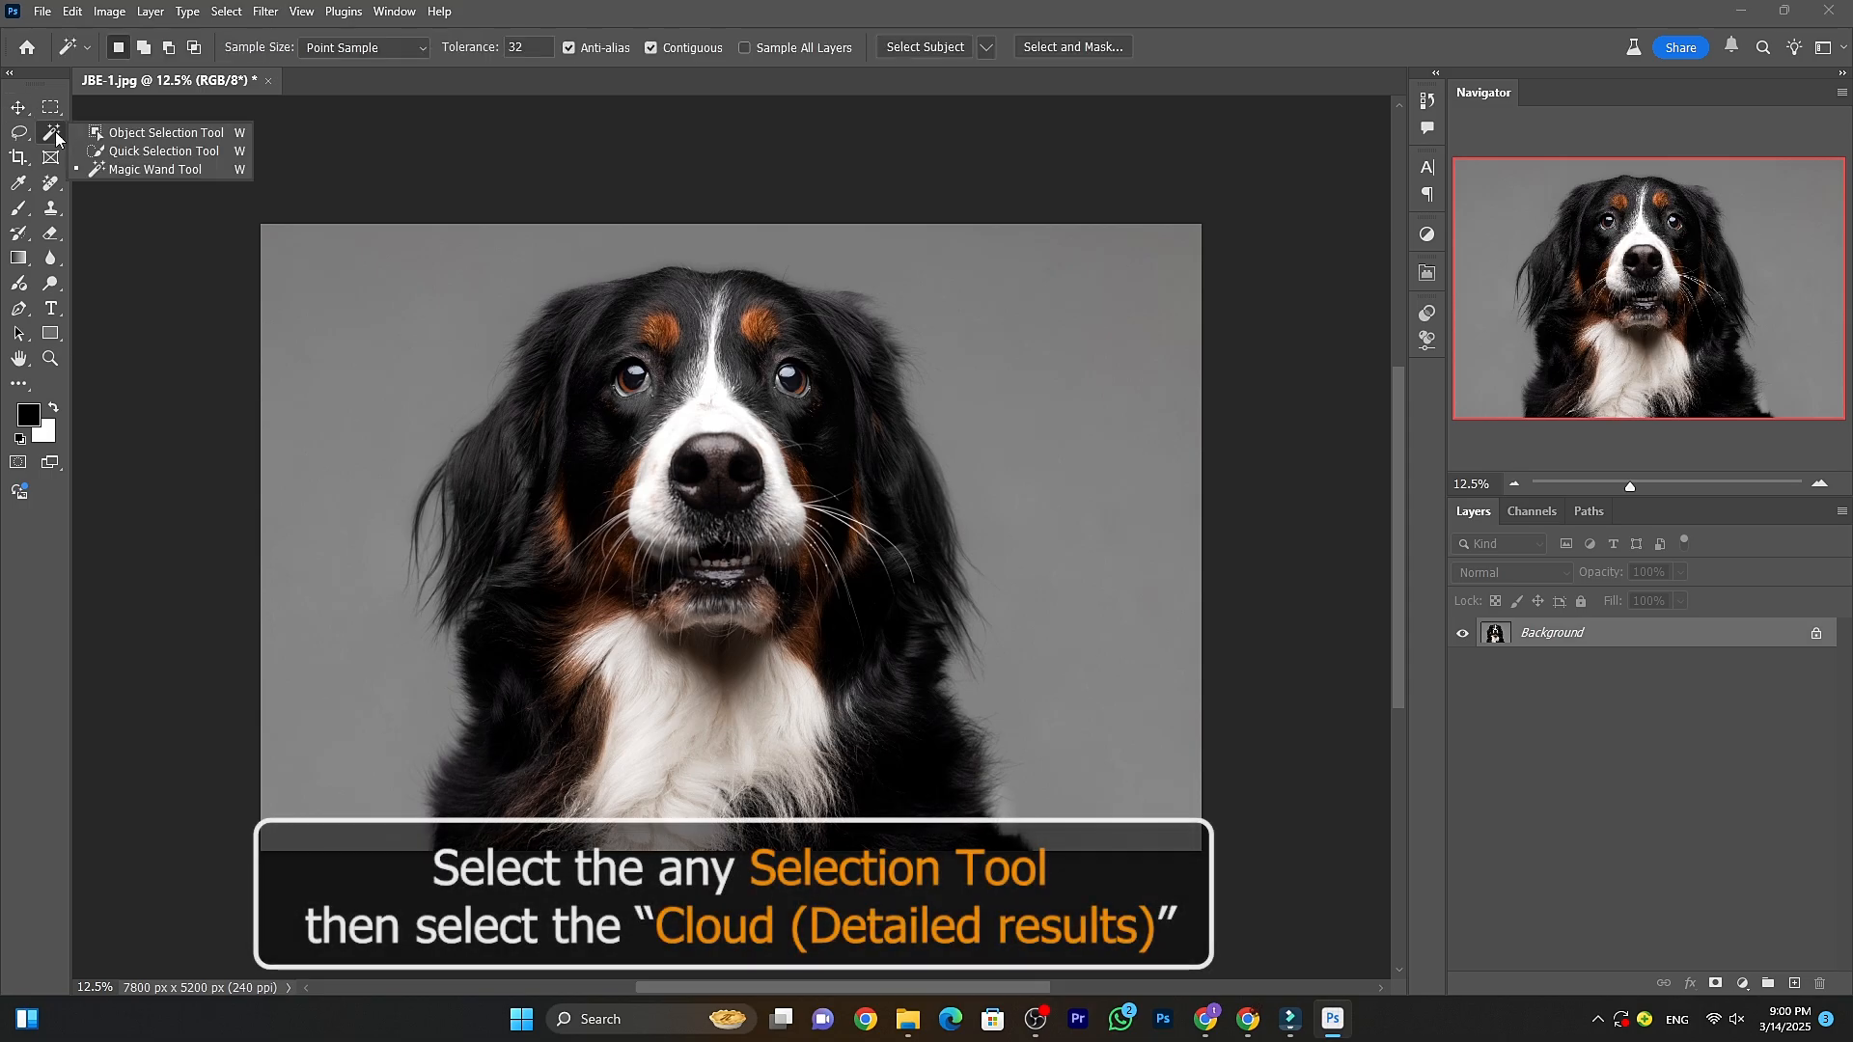
click(162, 171)
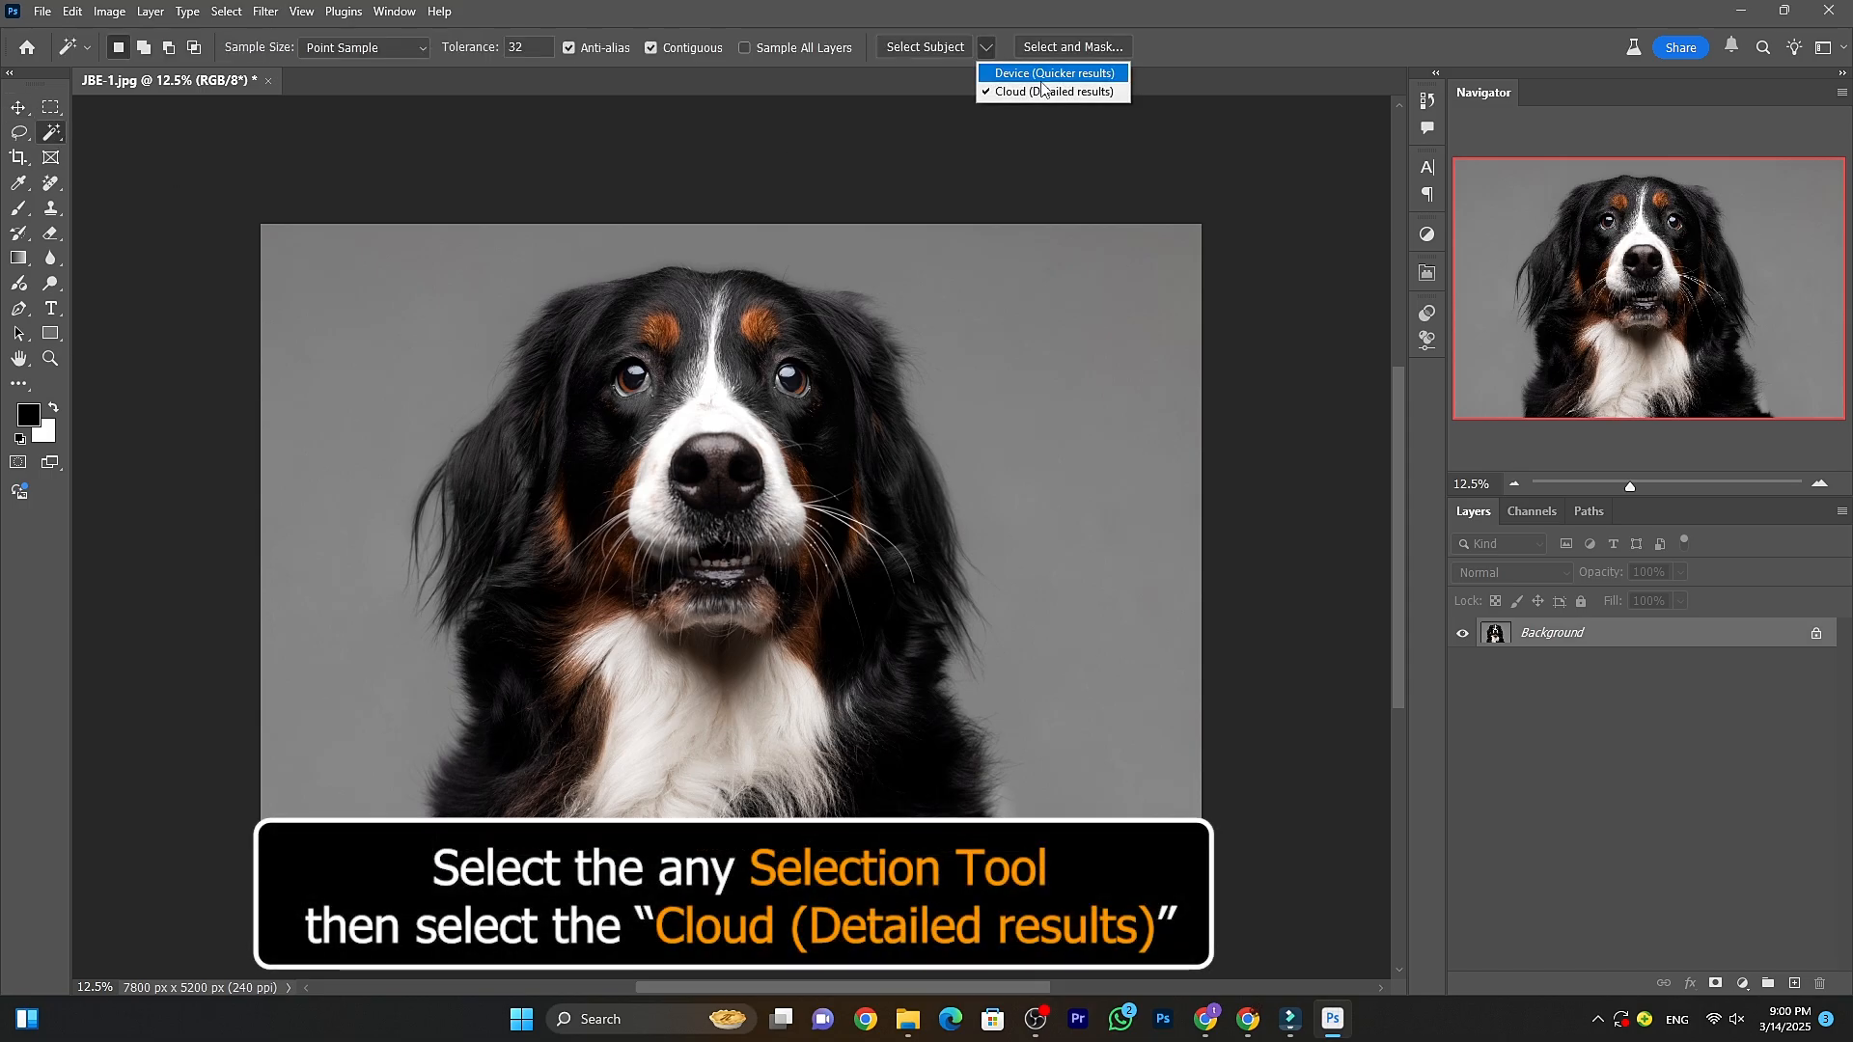
click(902, 44)
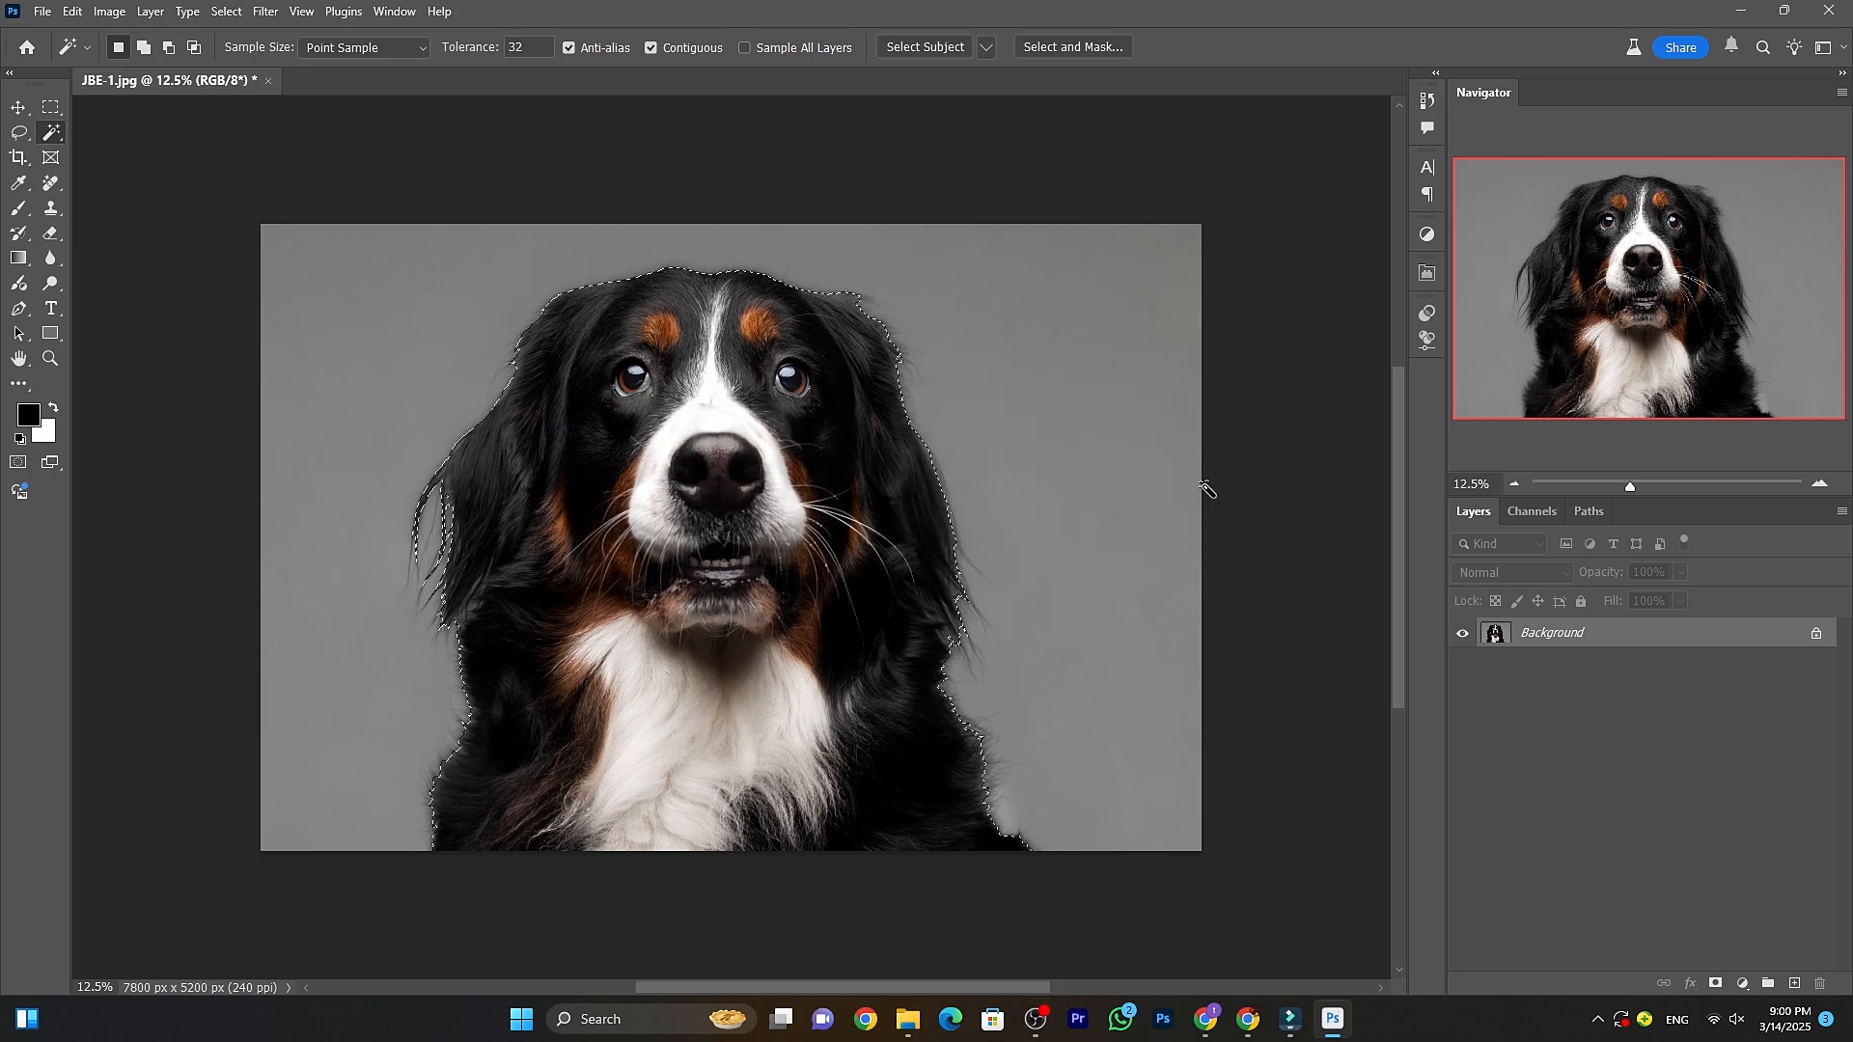
click(1713, 984)
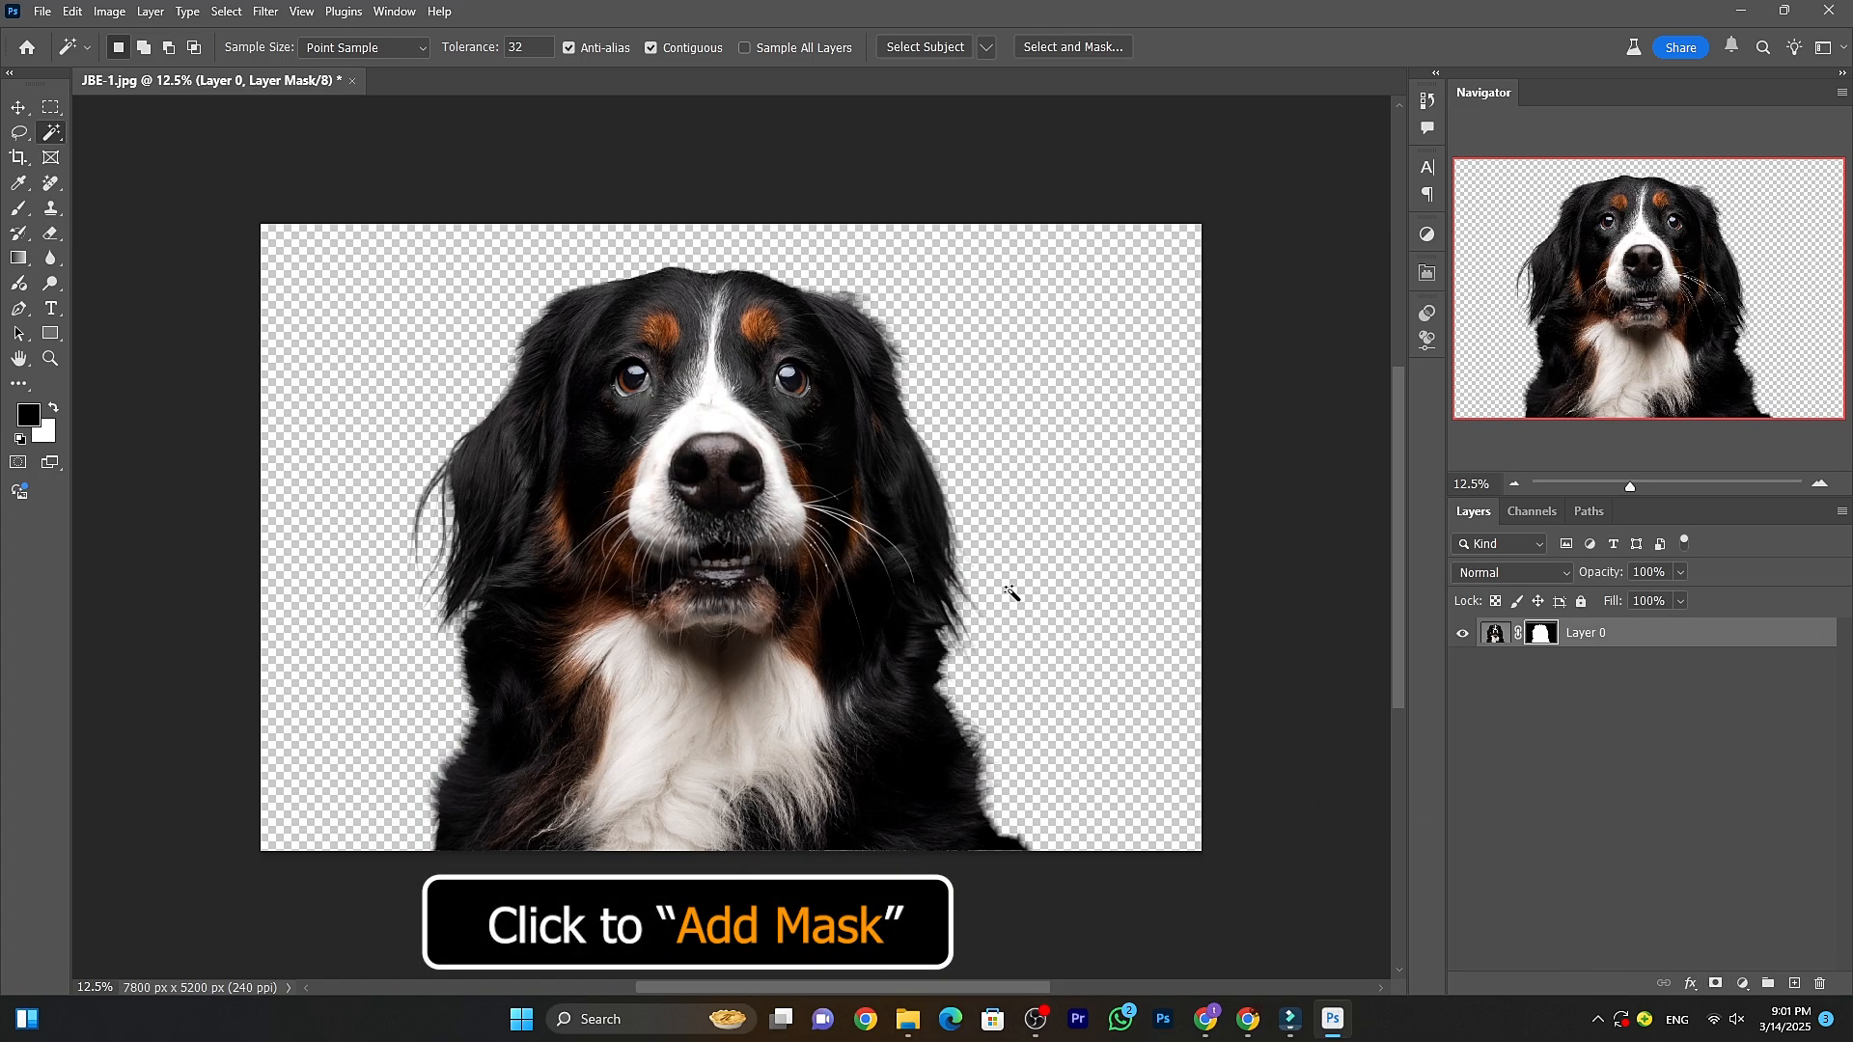
Examine the fine hair edges of the cloud-based dog cutout in the image and in its isolated layer mask.
ctrl+click(688, 491)
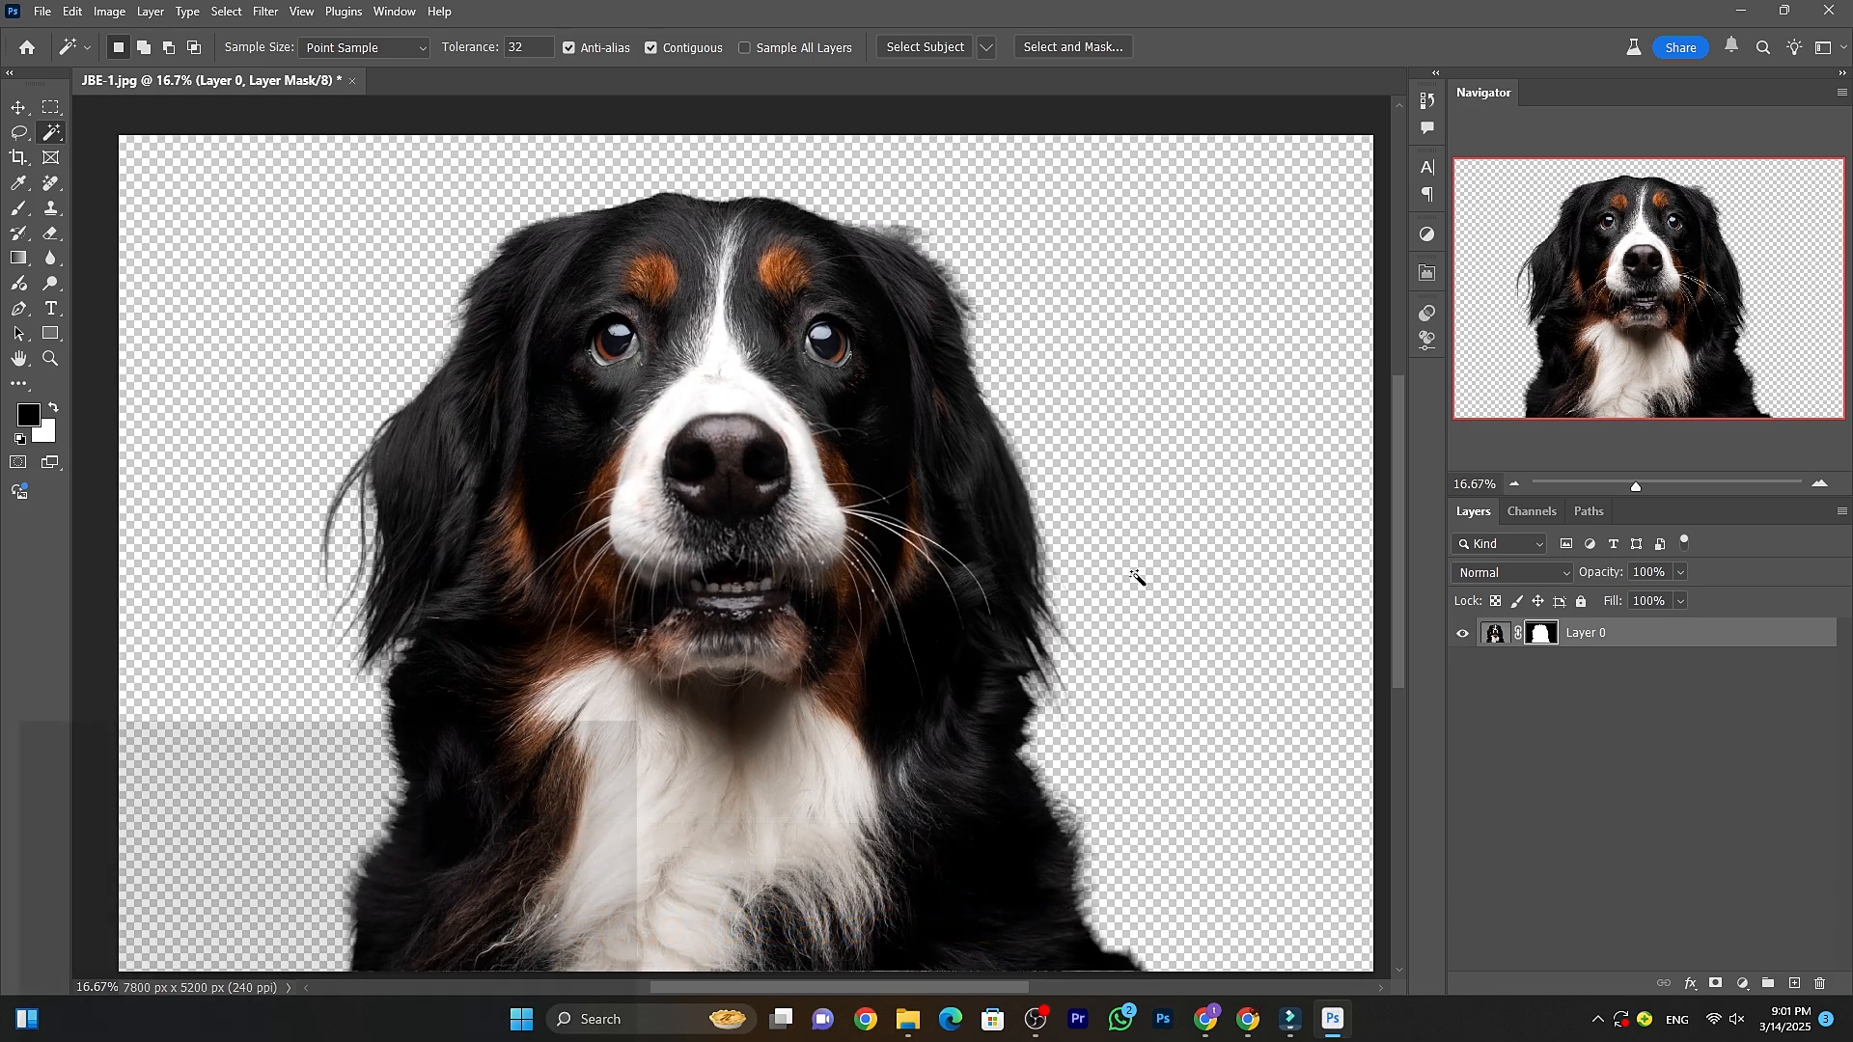
alt+click(1540, 640)
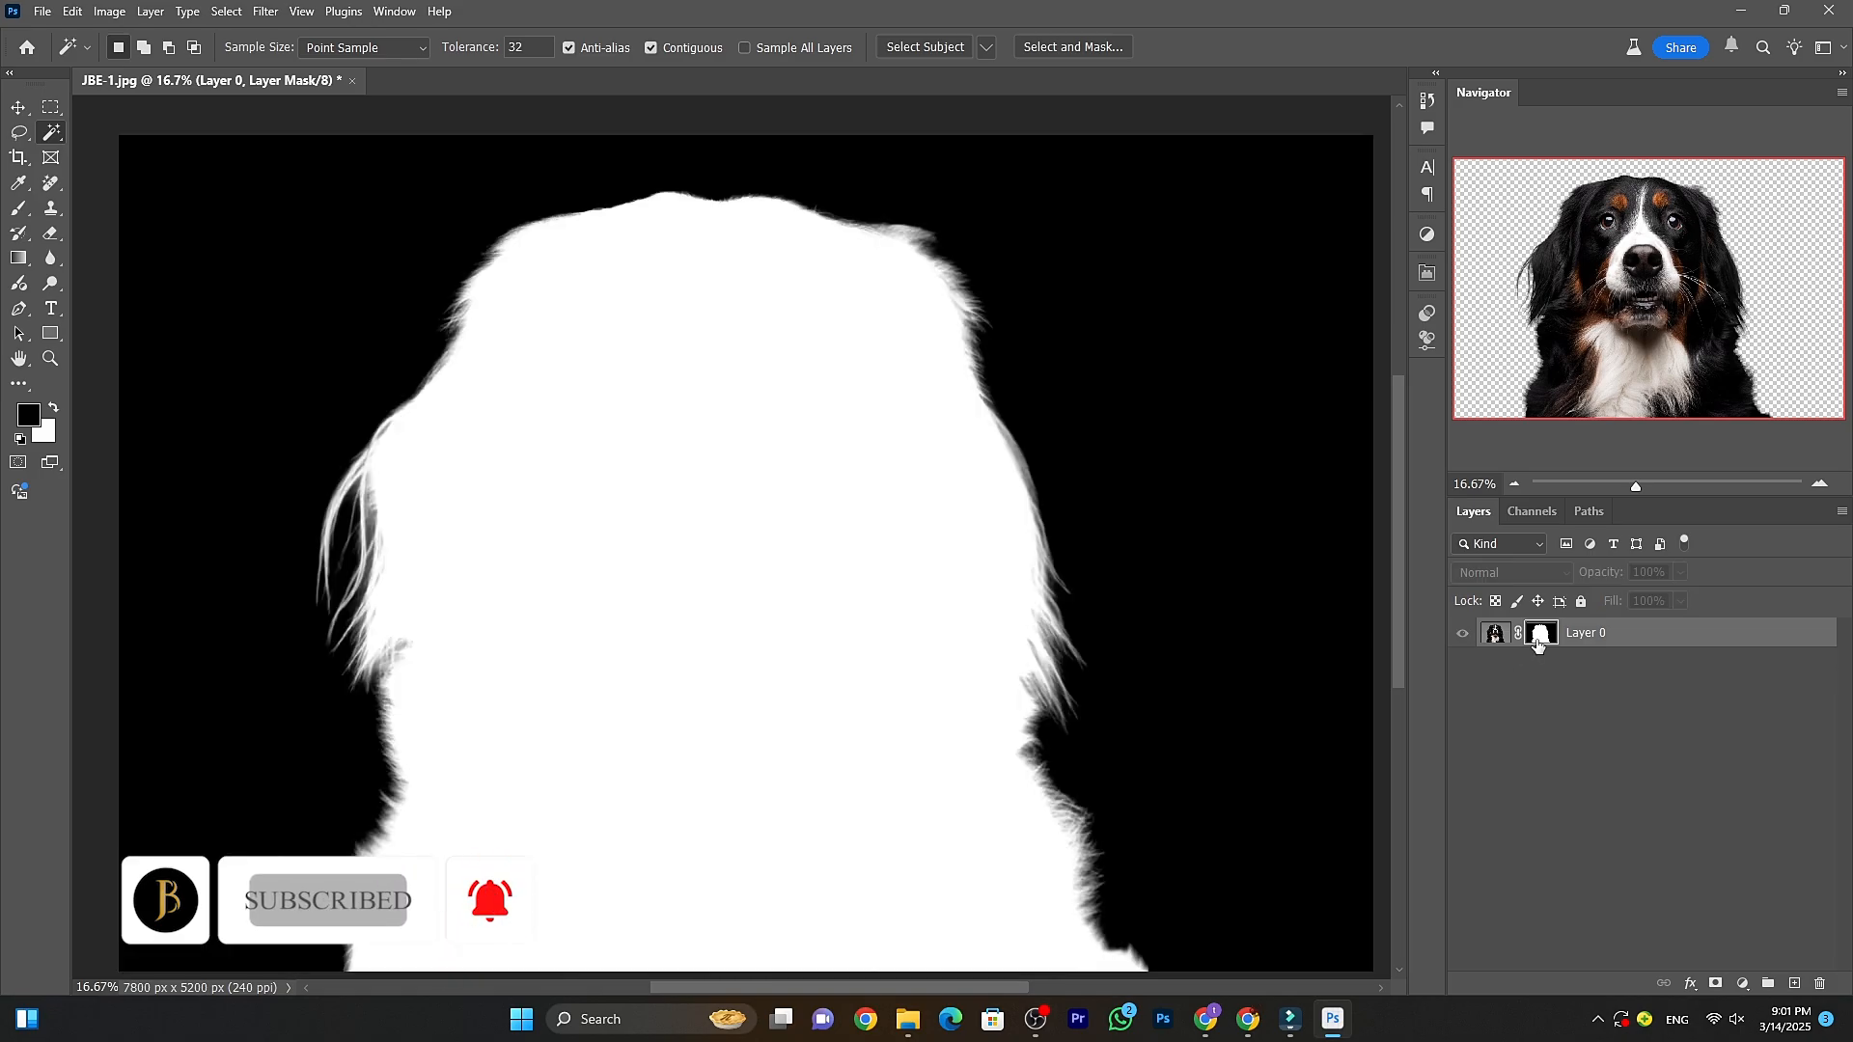
alt+click(1540, 637)
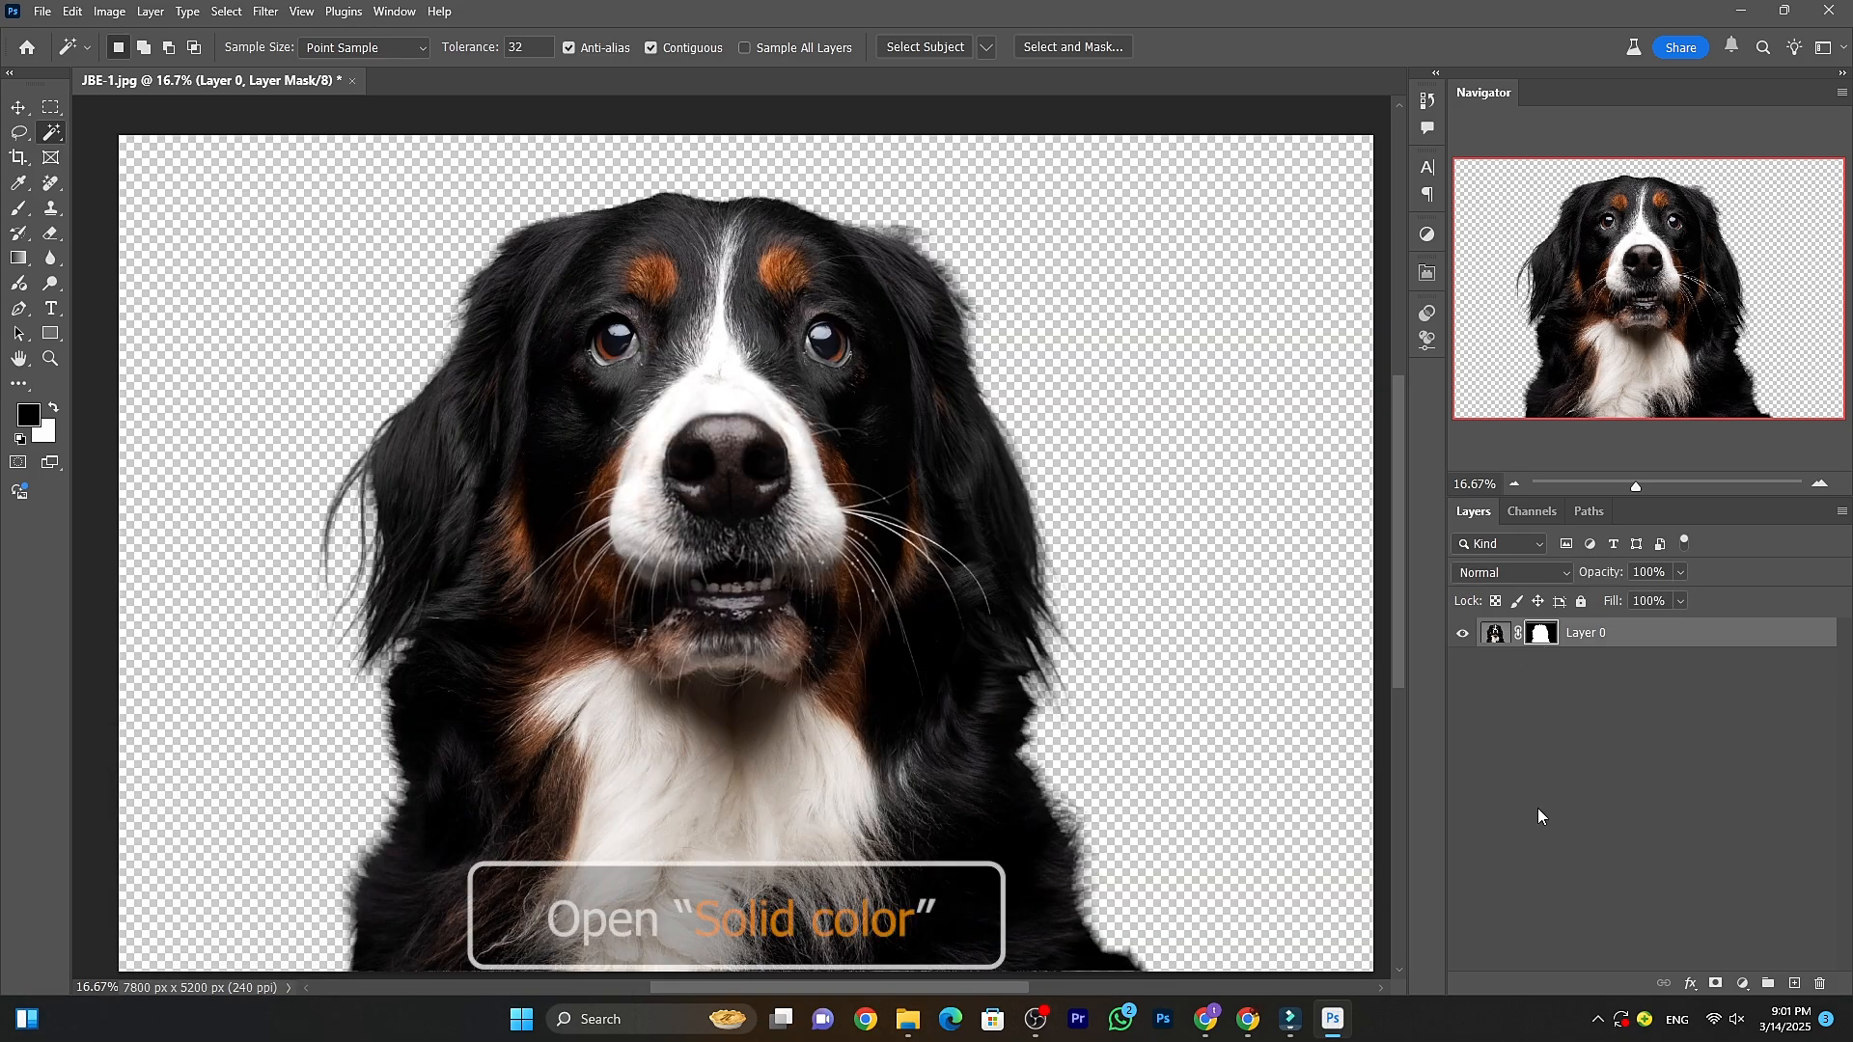
Add a black (000000) Solid Color fill layer and place it beneath the dog layer.
click(1743, 984)
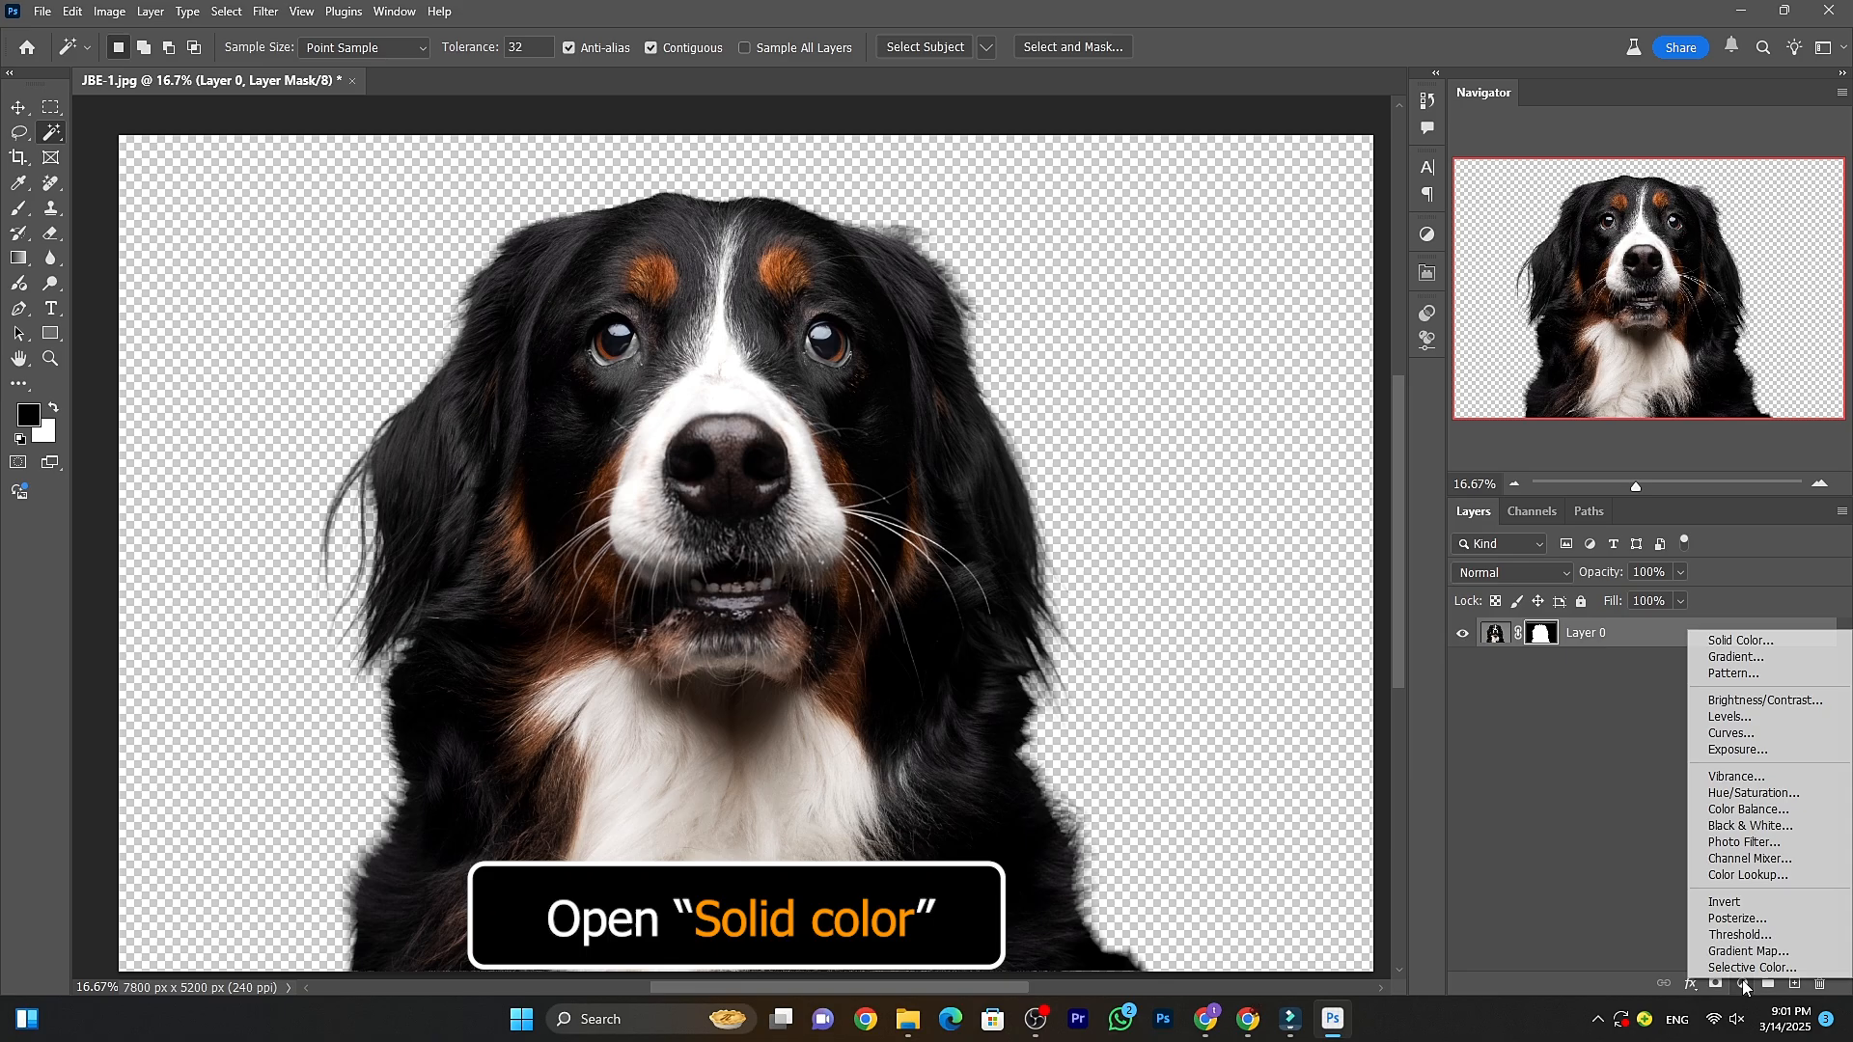
click(1749, 642)
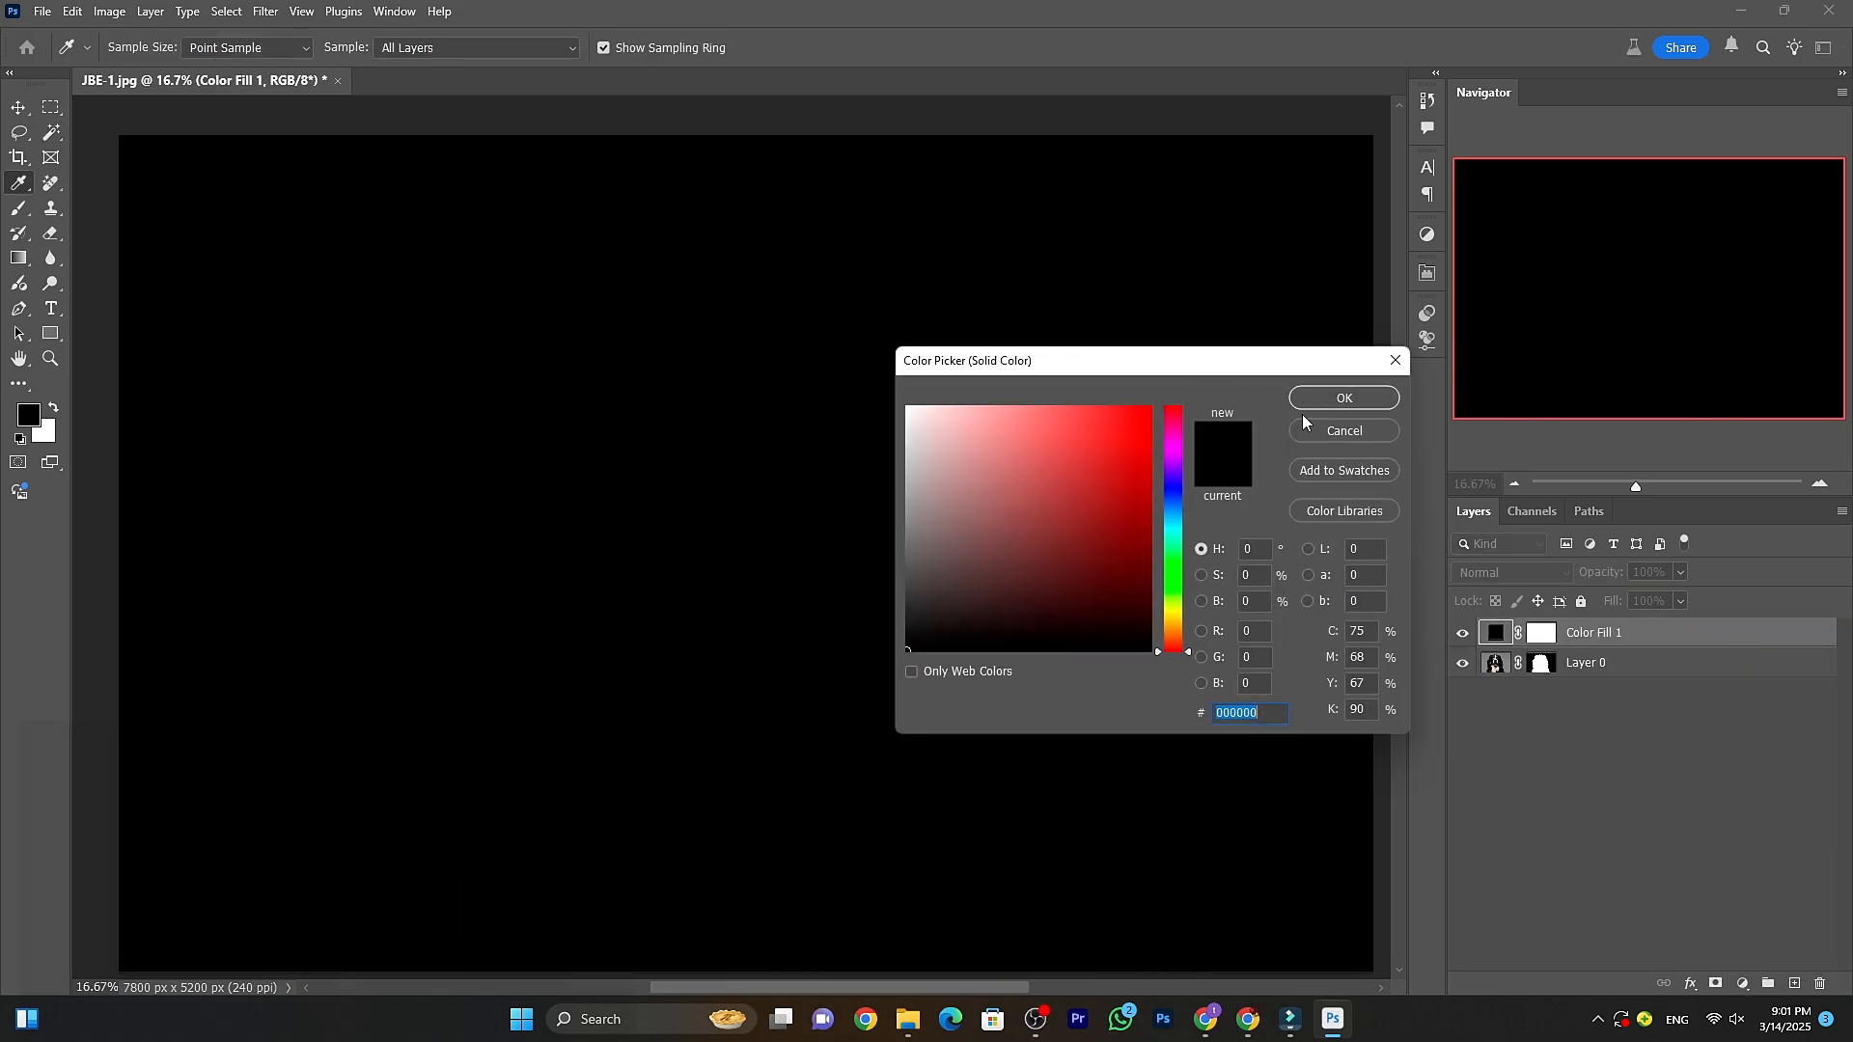
click(1342, 399)
key(w)
drag(1593, 633, 1615, 682)
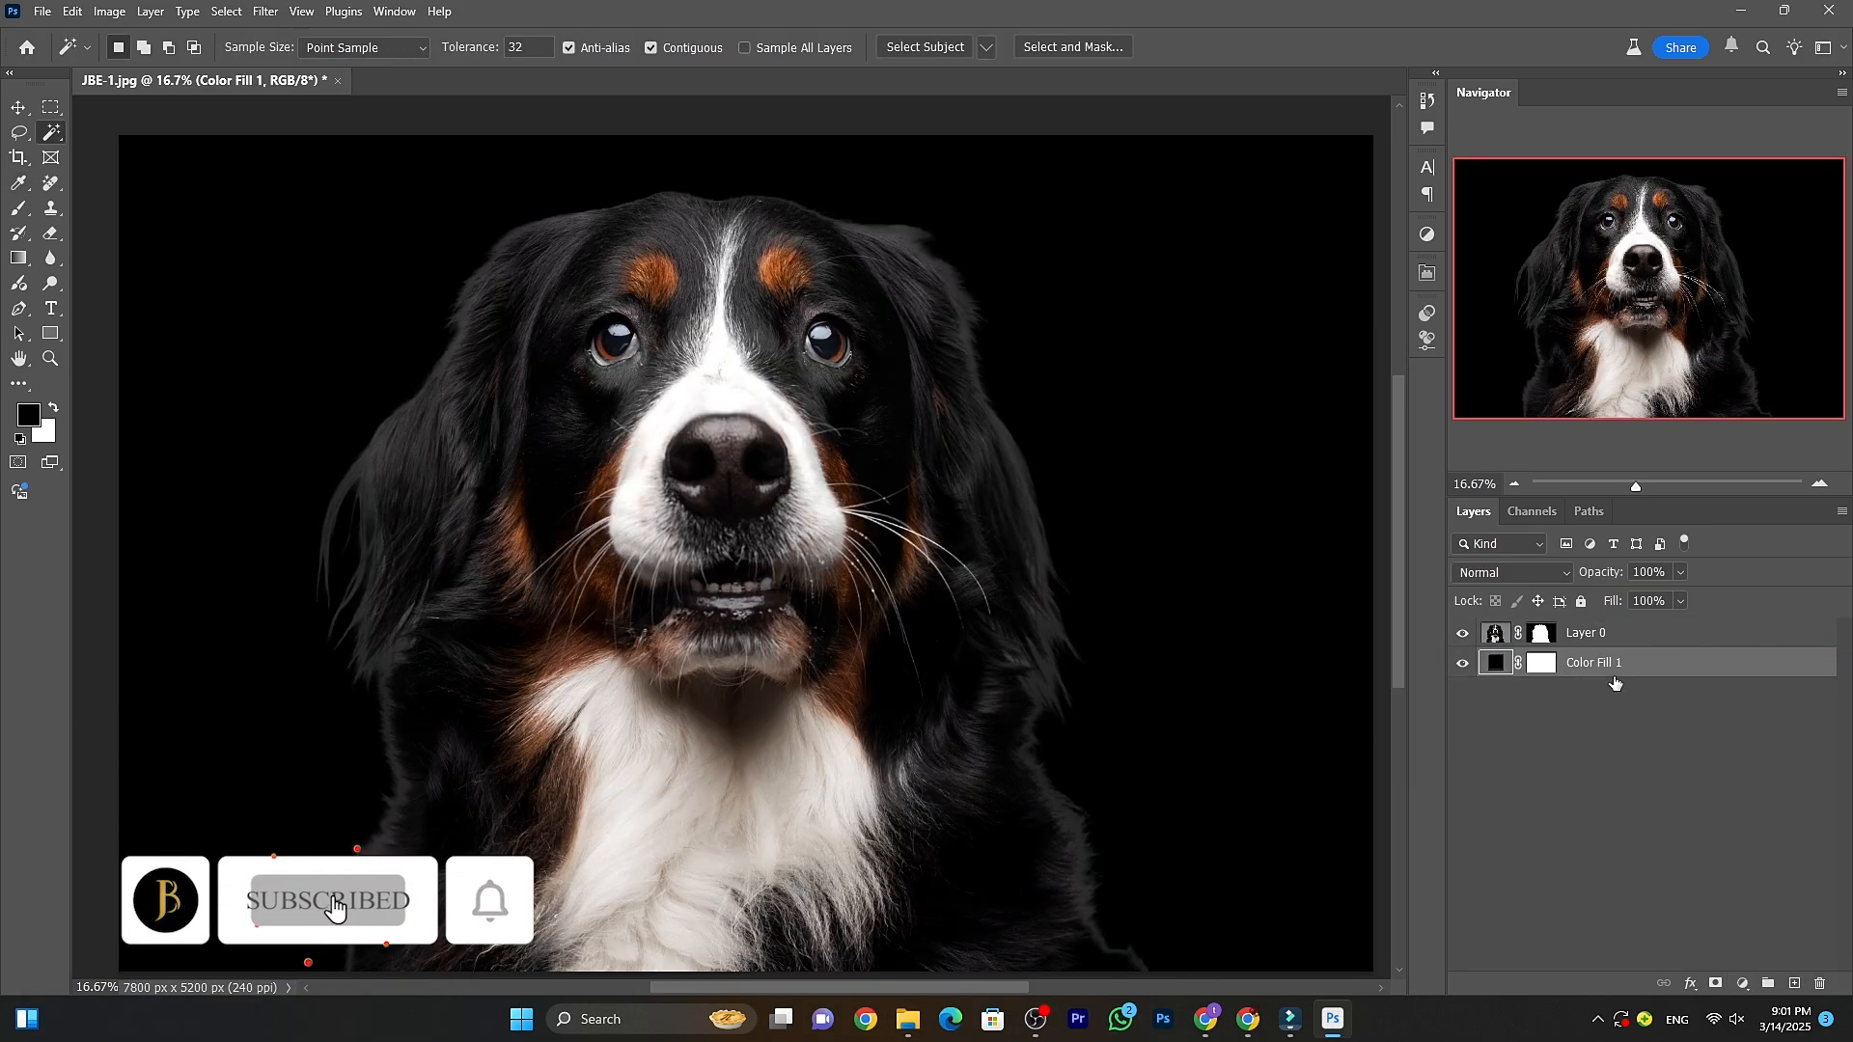
Toggle the dog layer's visibility to check the cutout against the black background.
click(1465, 637)
click(1465, 637)
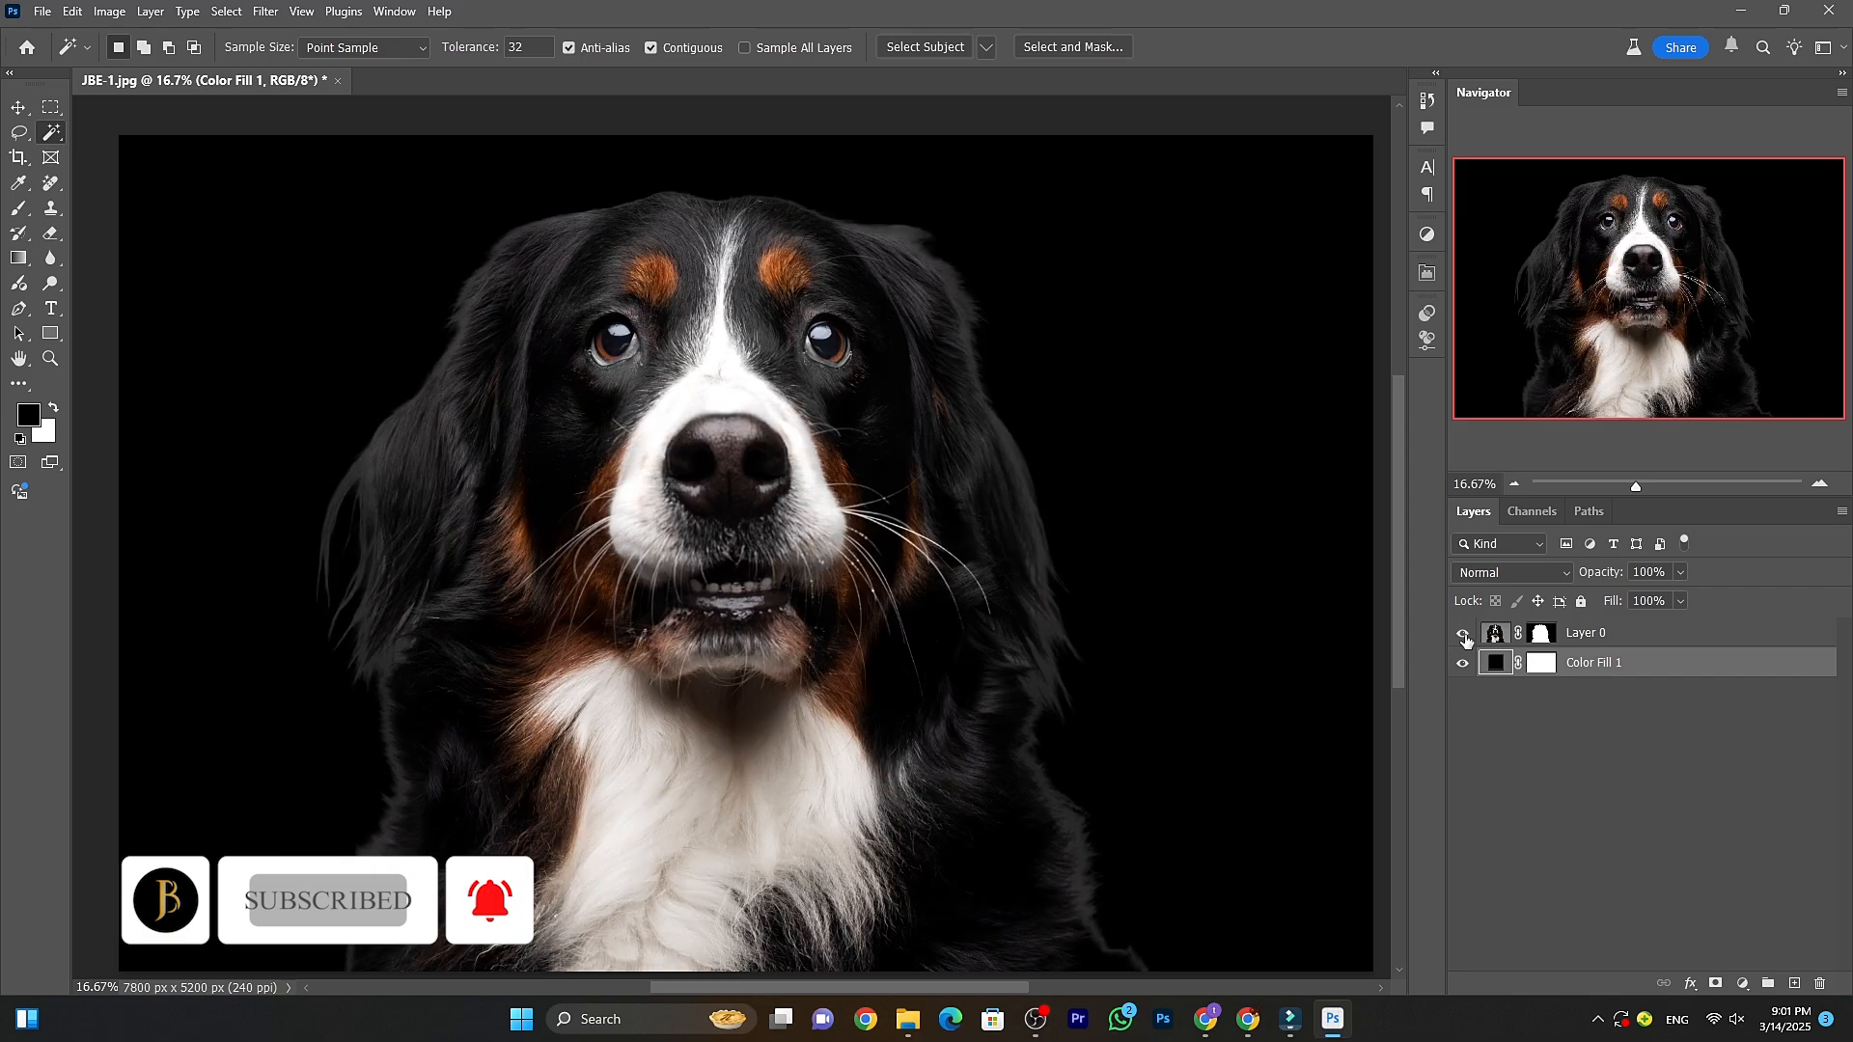
click(1465, 637)
click(1466, 637)
key(v)
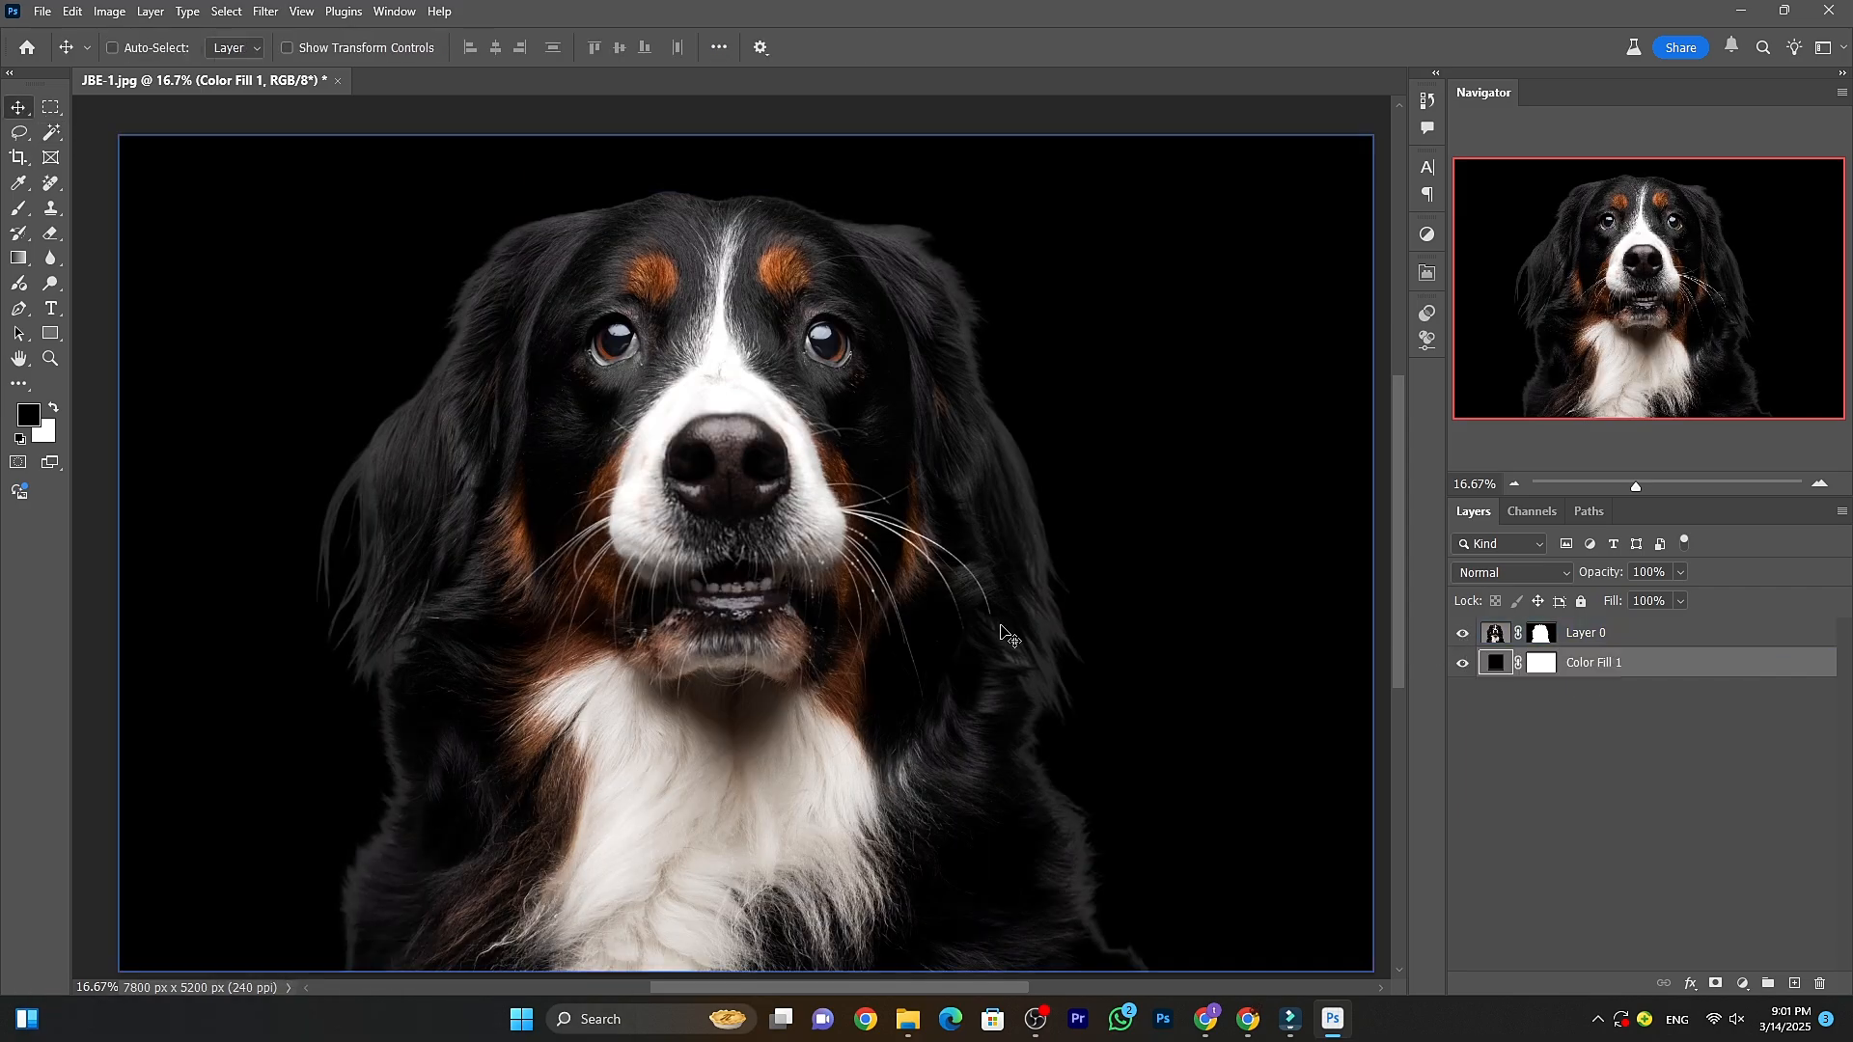
key(alt+bracketright)
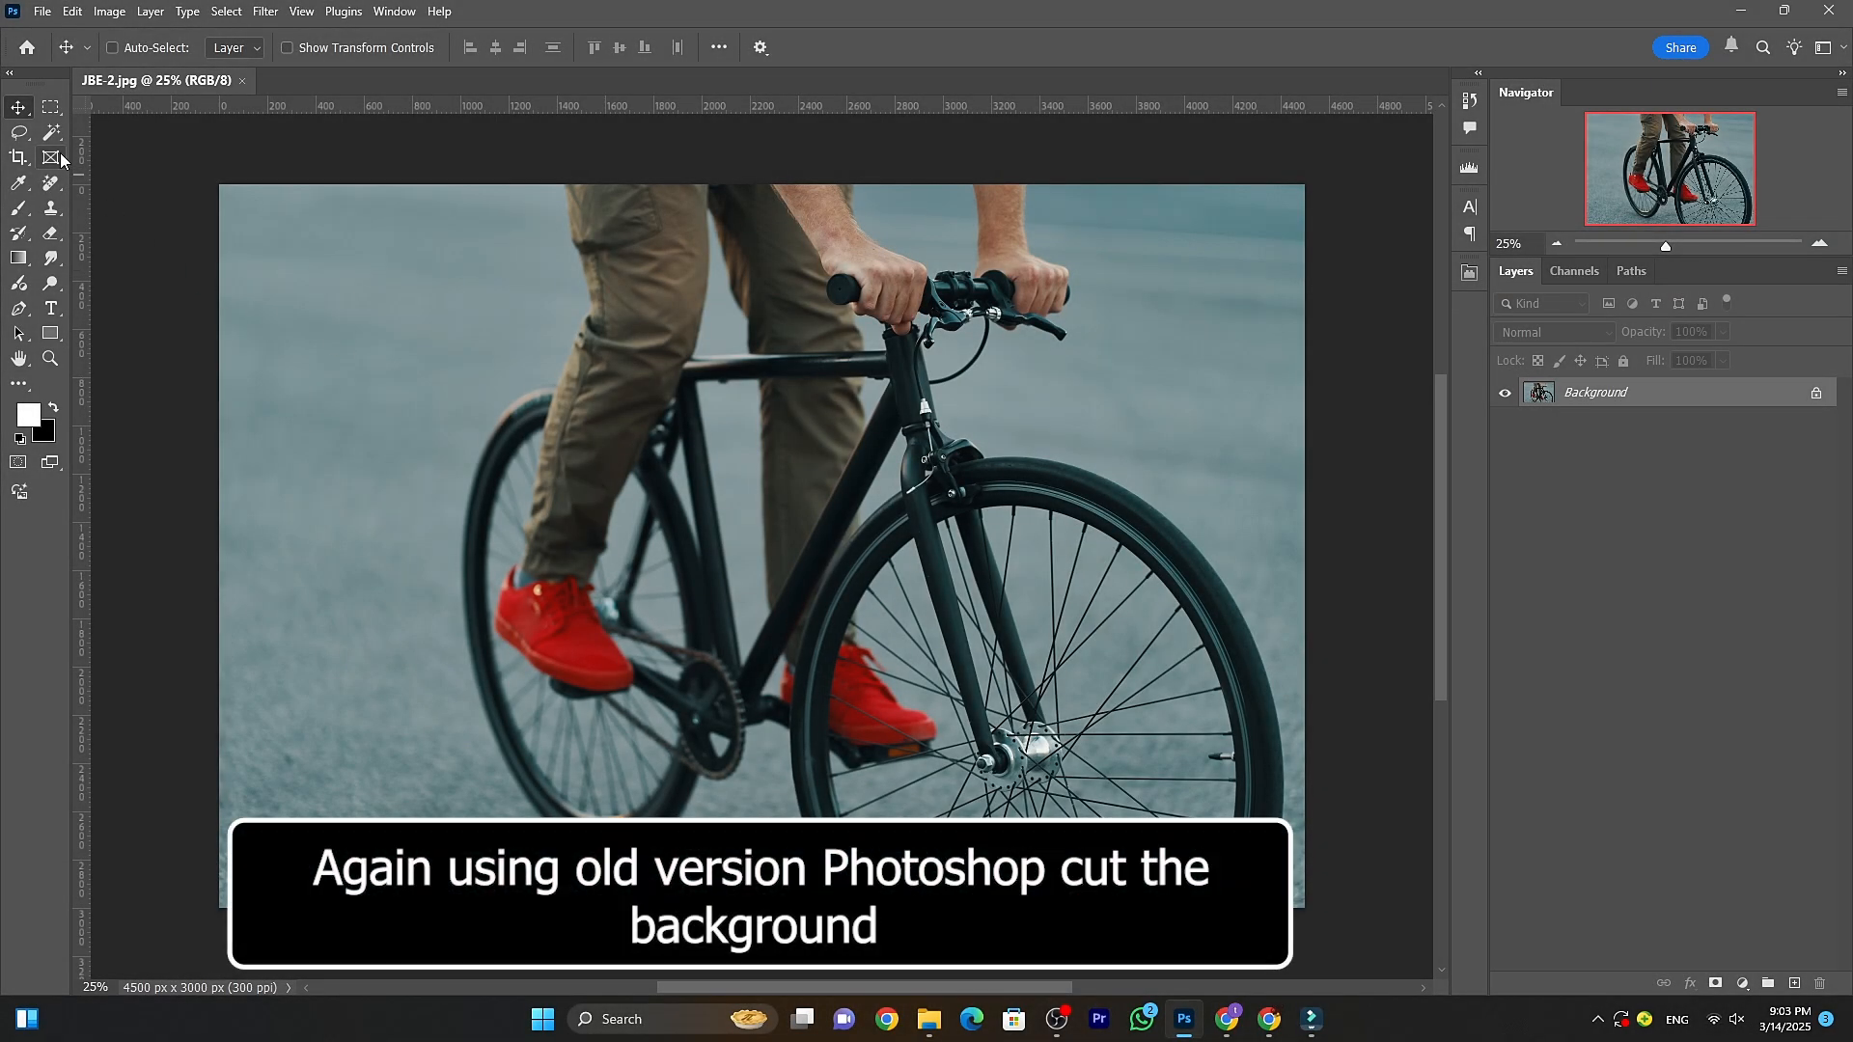
Select the cyclist and bicycle in JBE-2.jpg with Select Subject and add a layer mask from the selection.
click(60, 143)
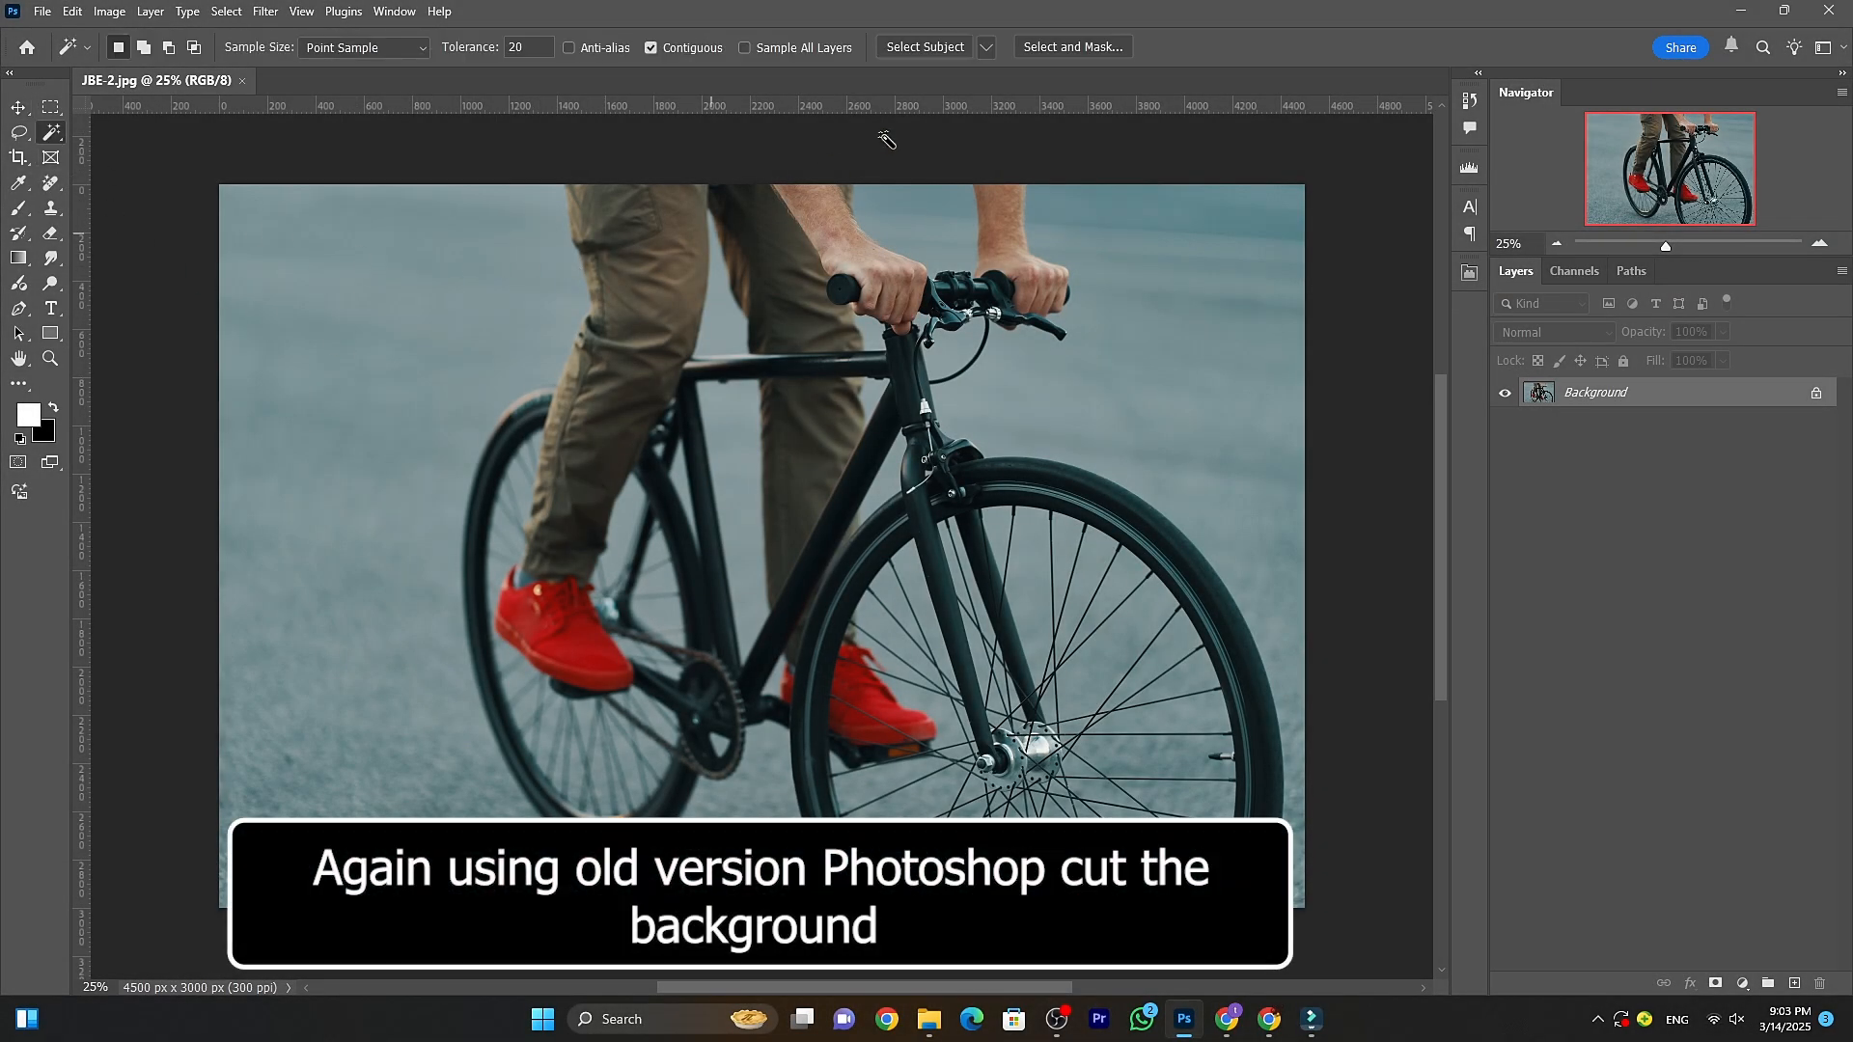
click(987, 47)
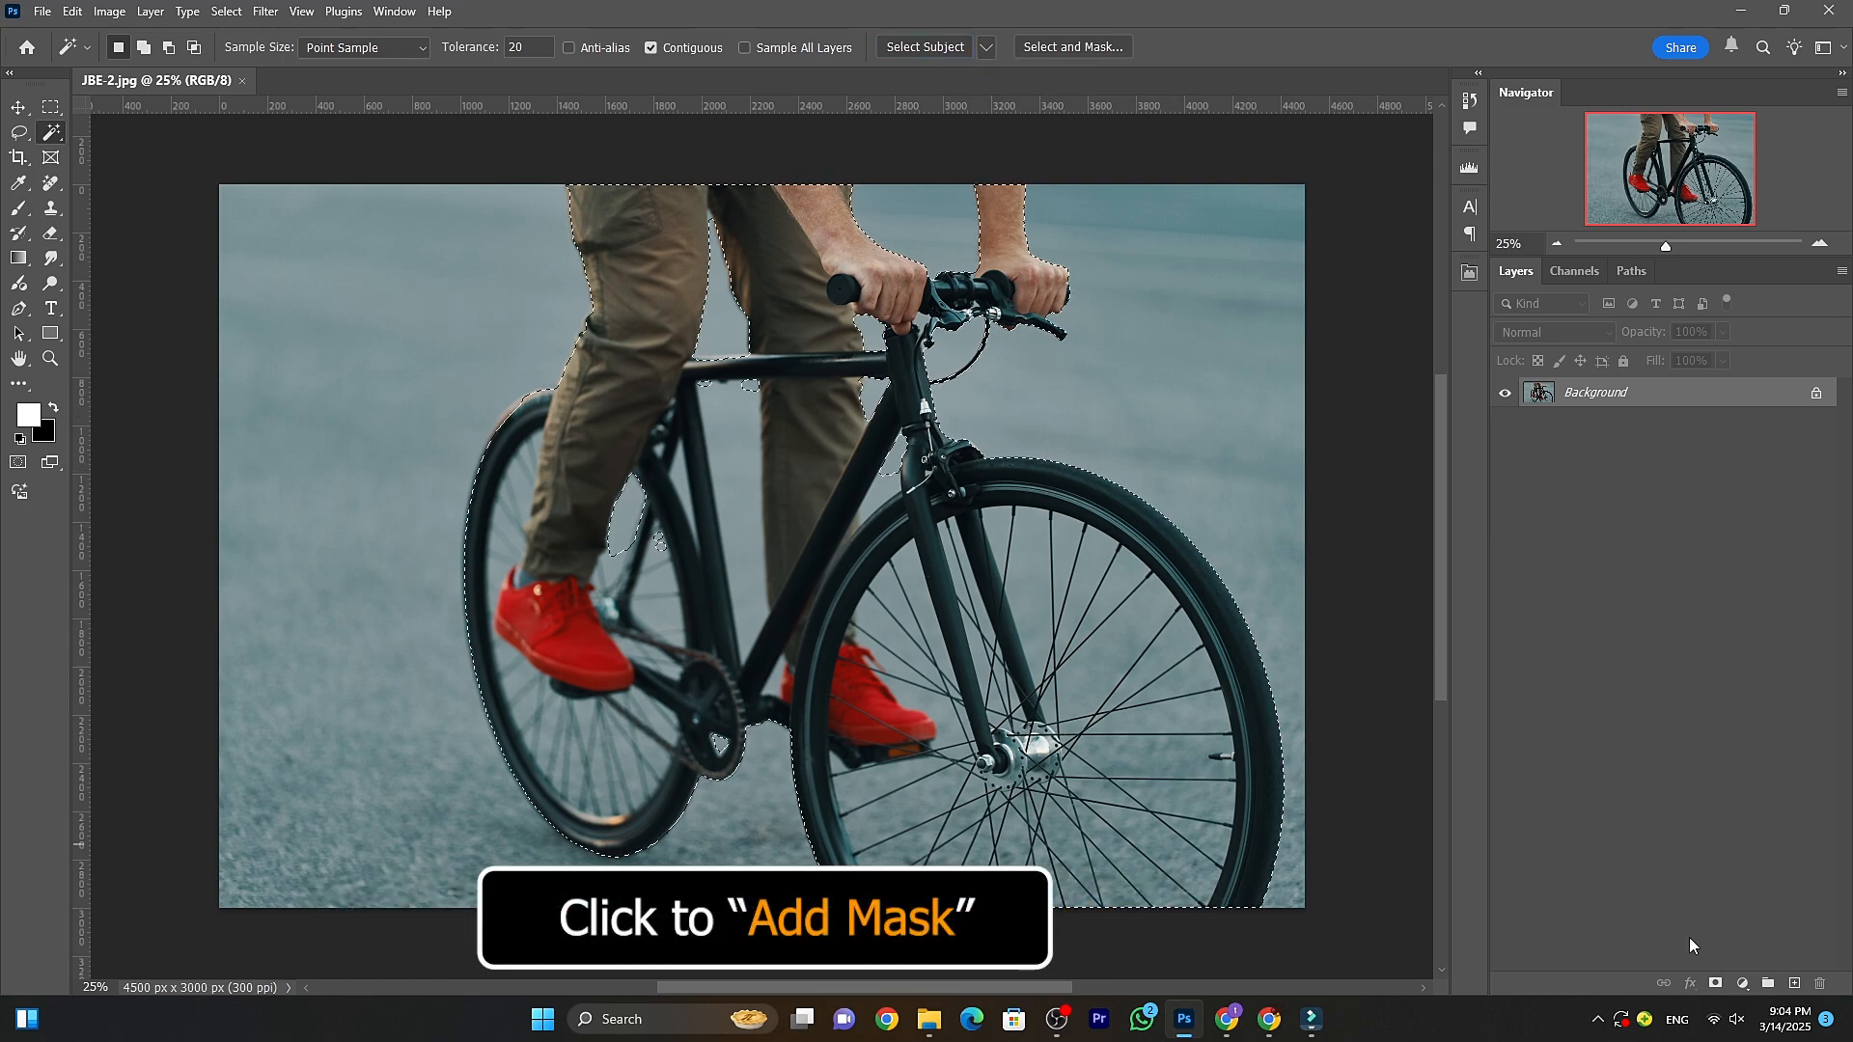
click(1716, 984)
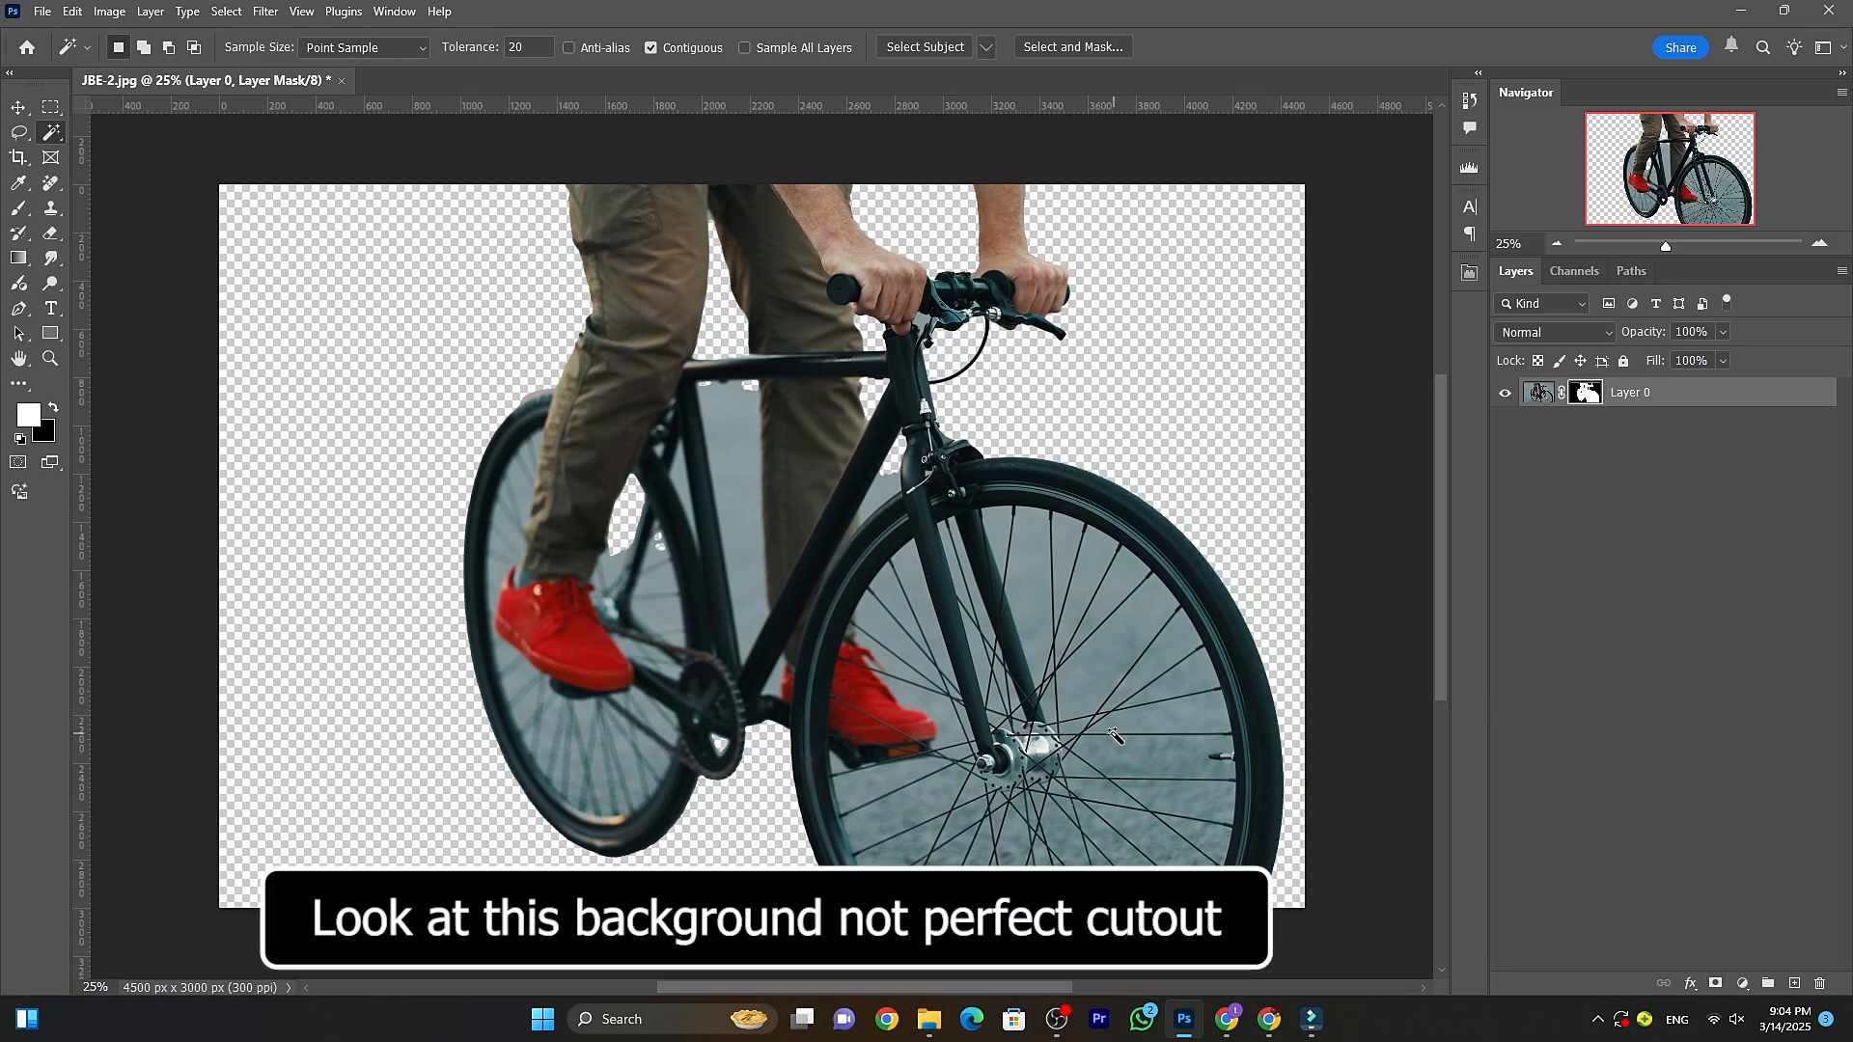
Examine the bicycle cutout around the frame and wheel spokes, and view its layer mask alone.
key(v)
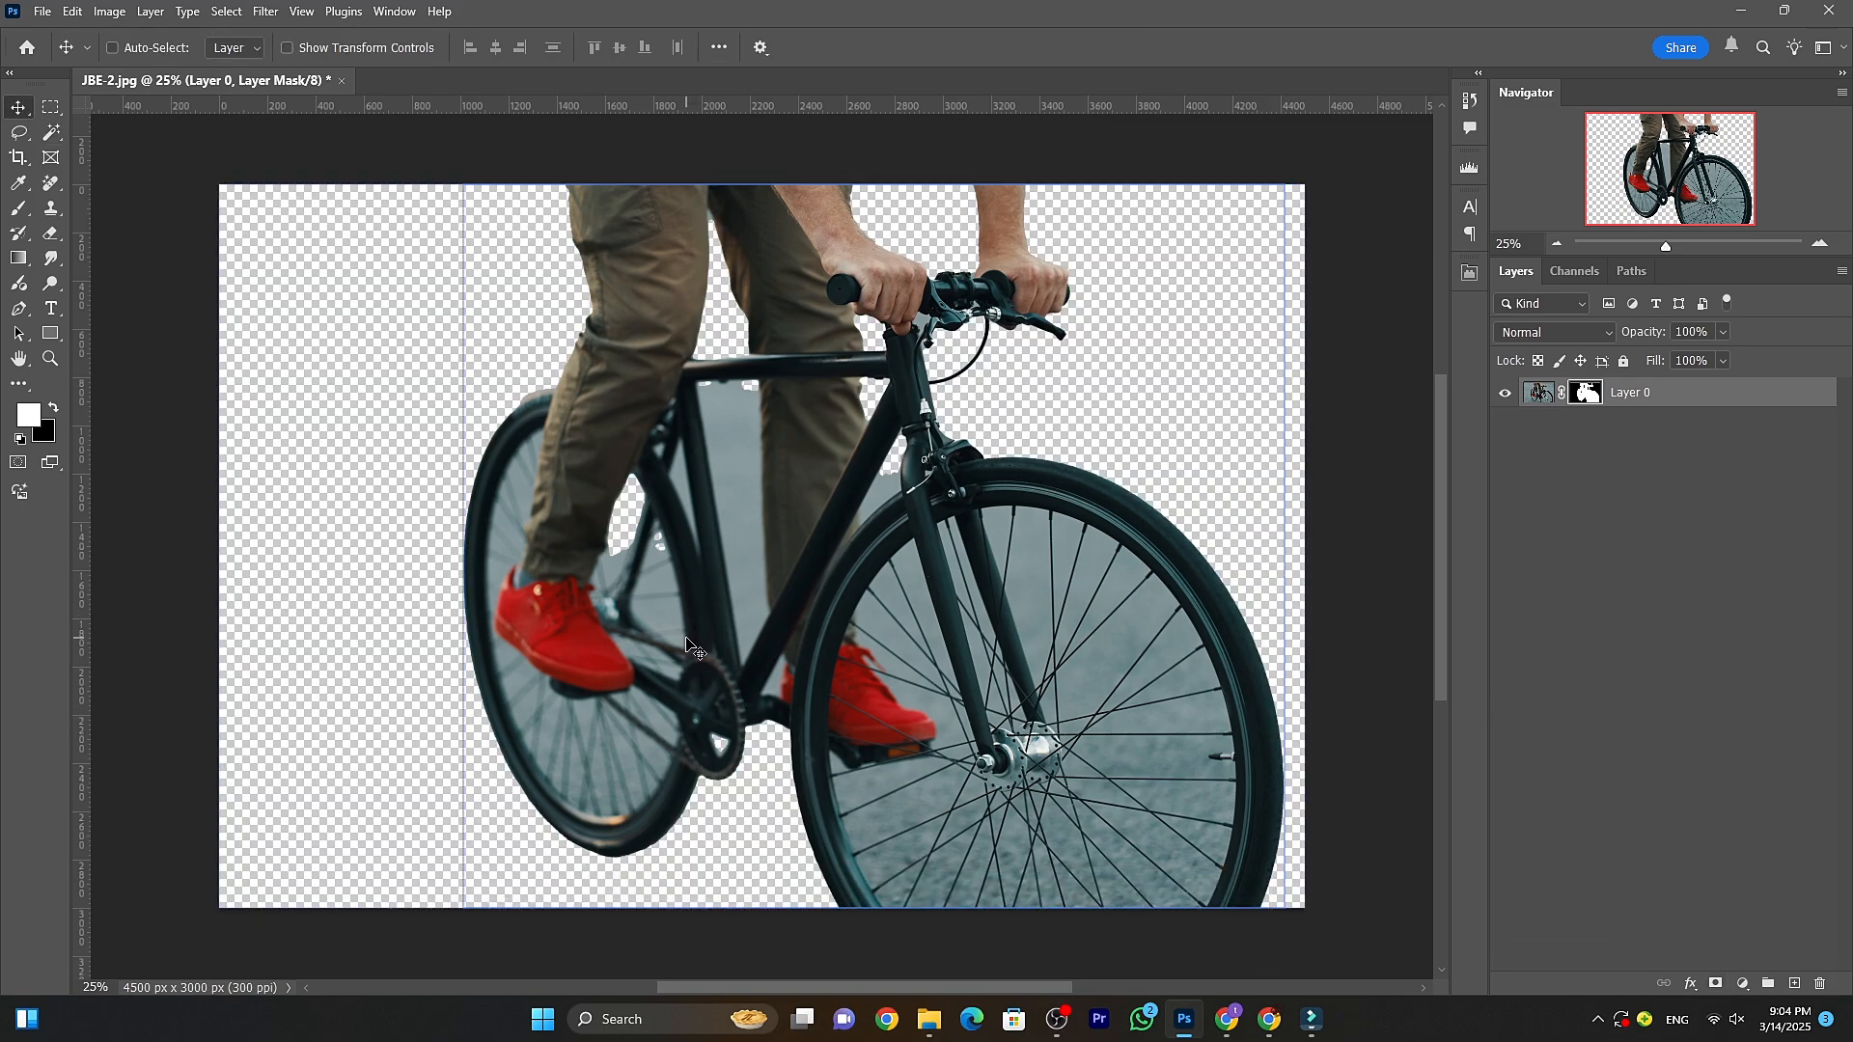
scroll(1022, 447, up, 1)
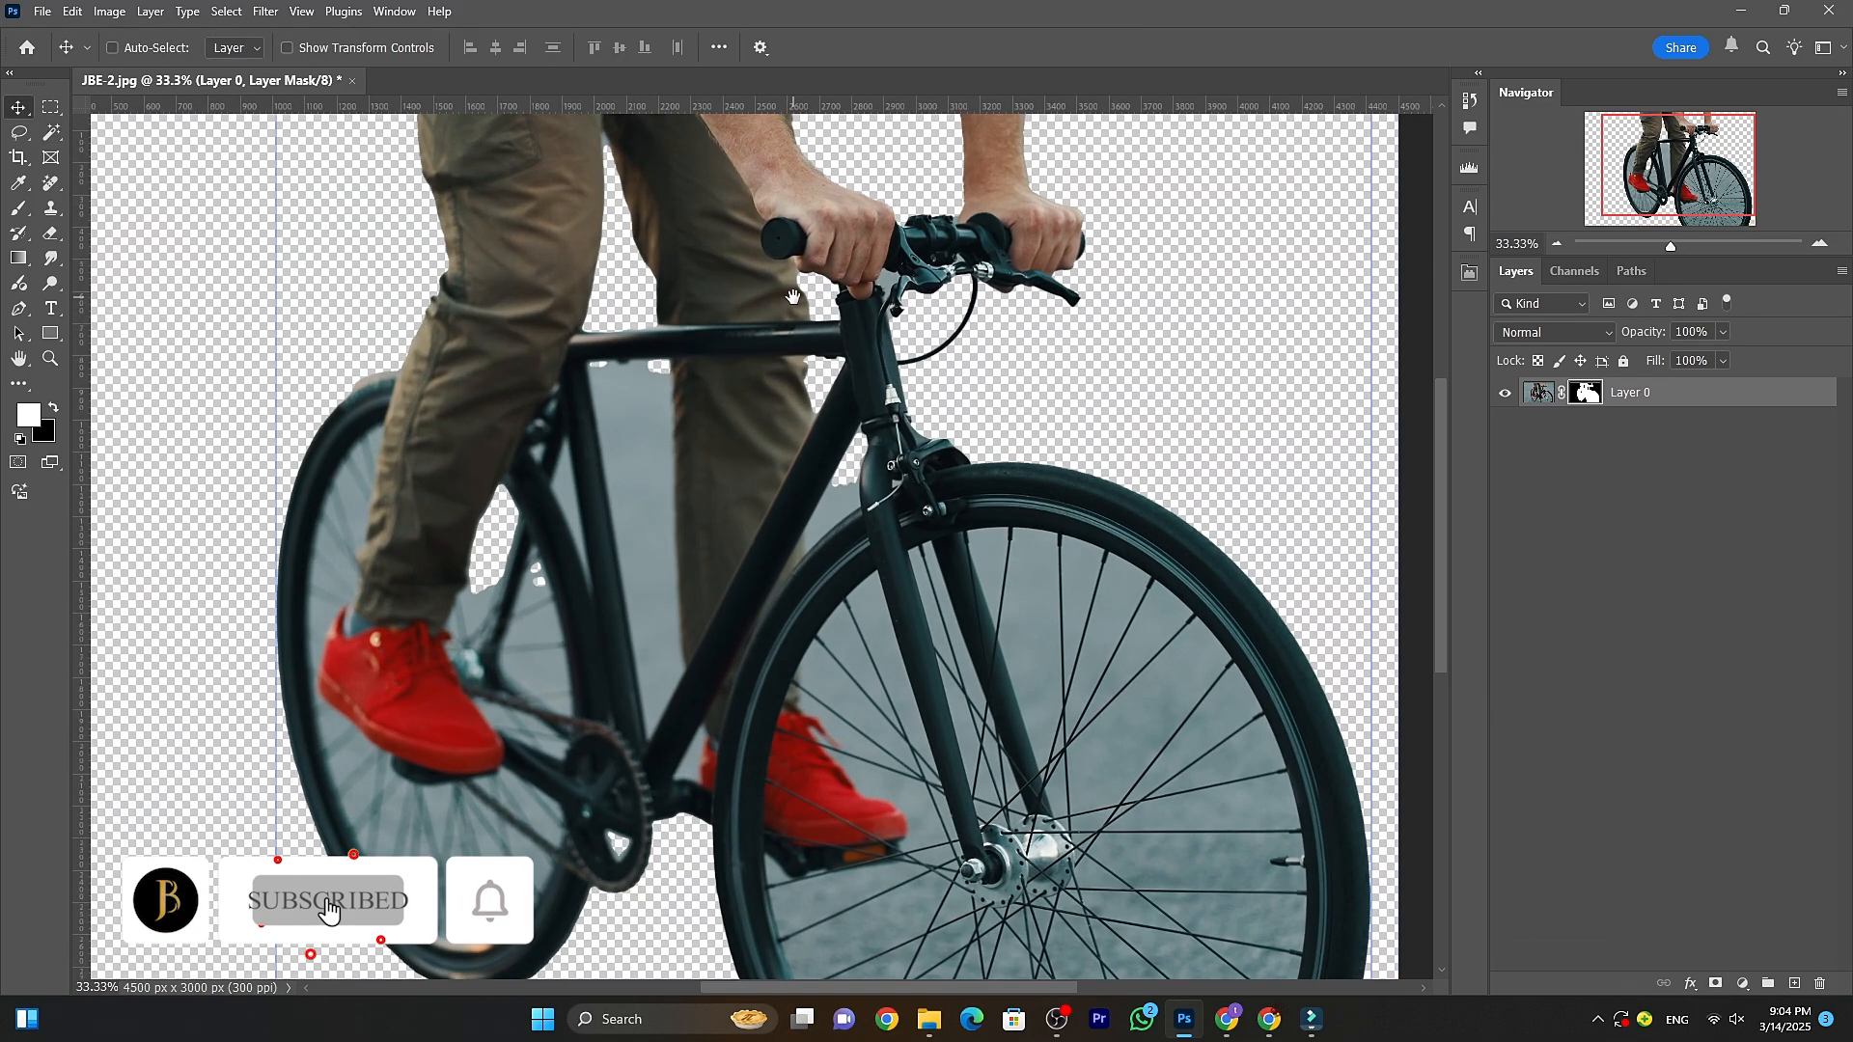
drag(793, 297, 841, 394)
drag(709, 622, 752, 438)
drag(958, 525, 856, 514)
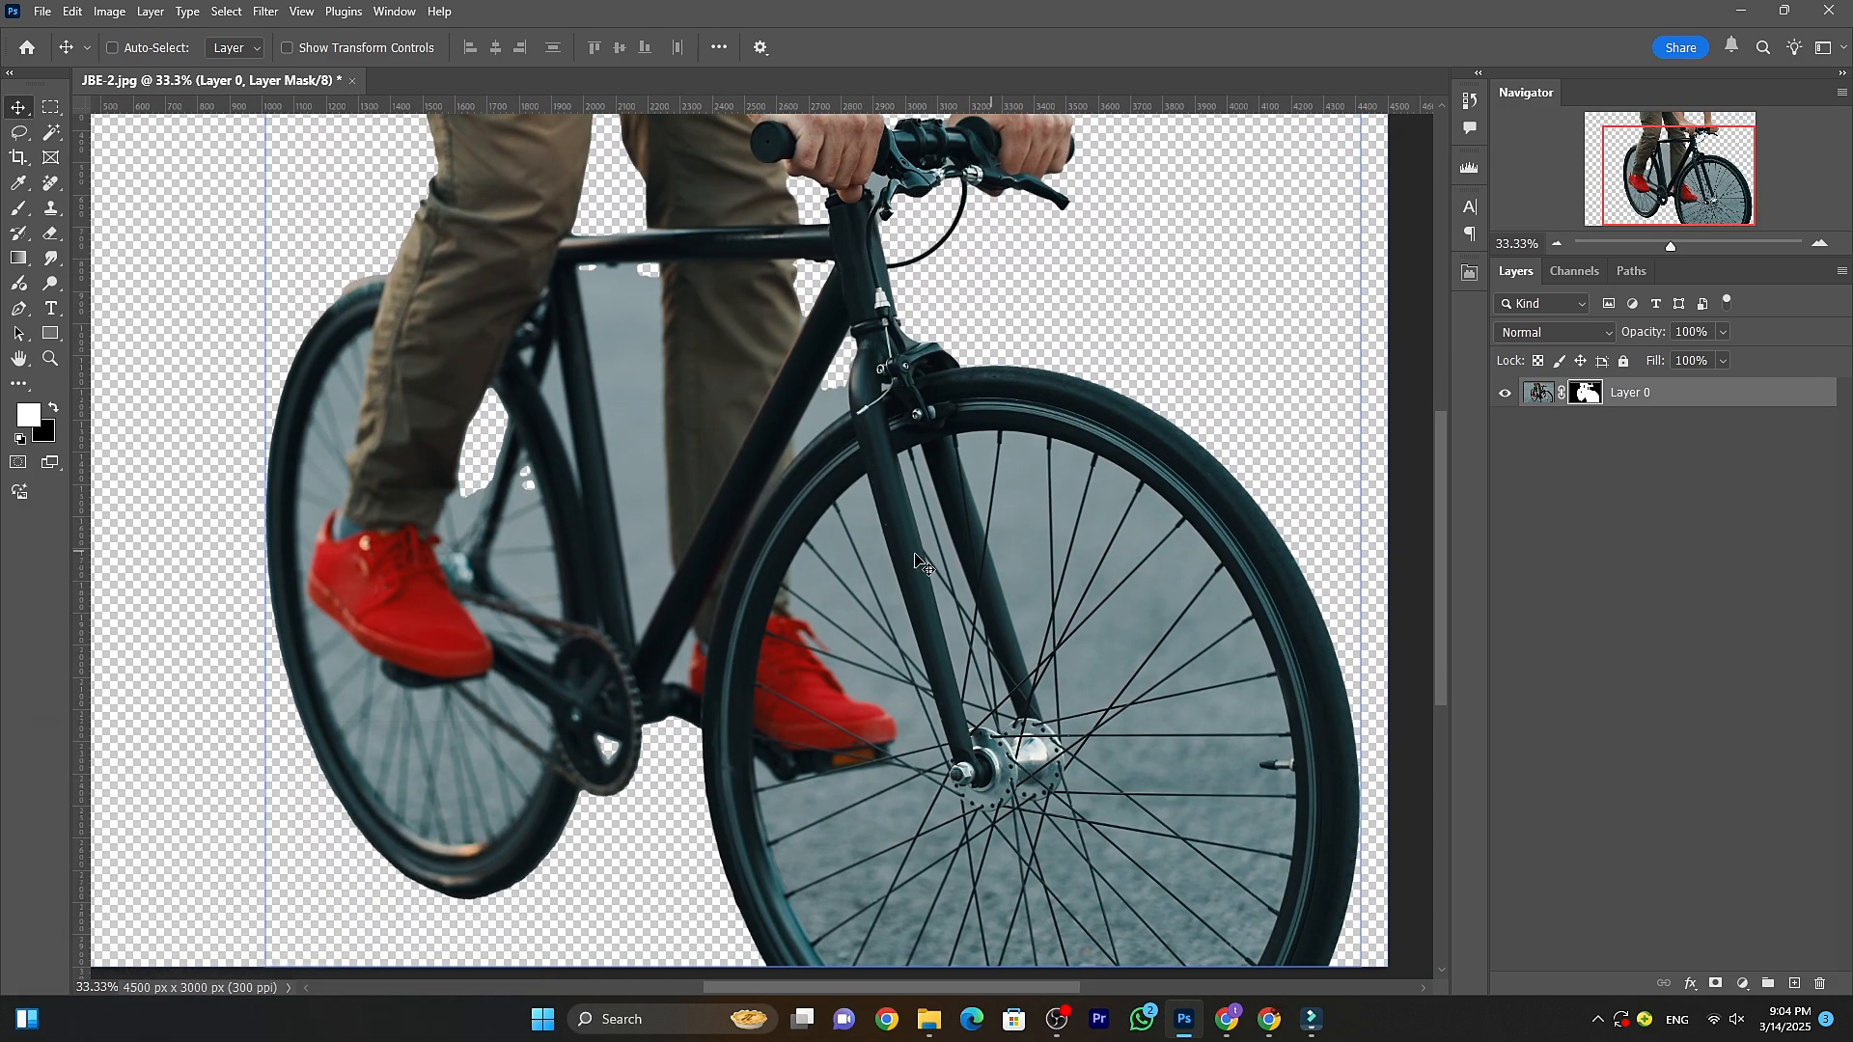
alt+click(1584, 394)
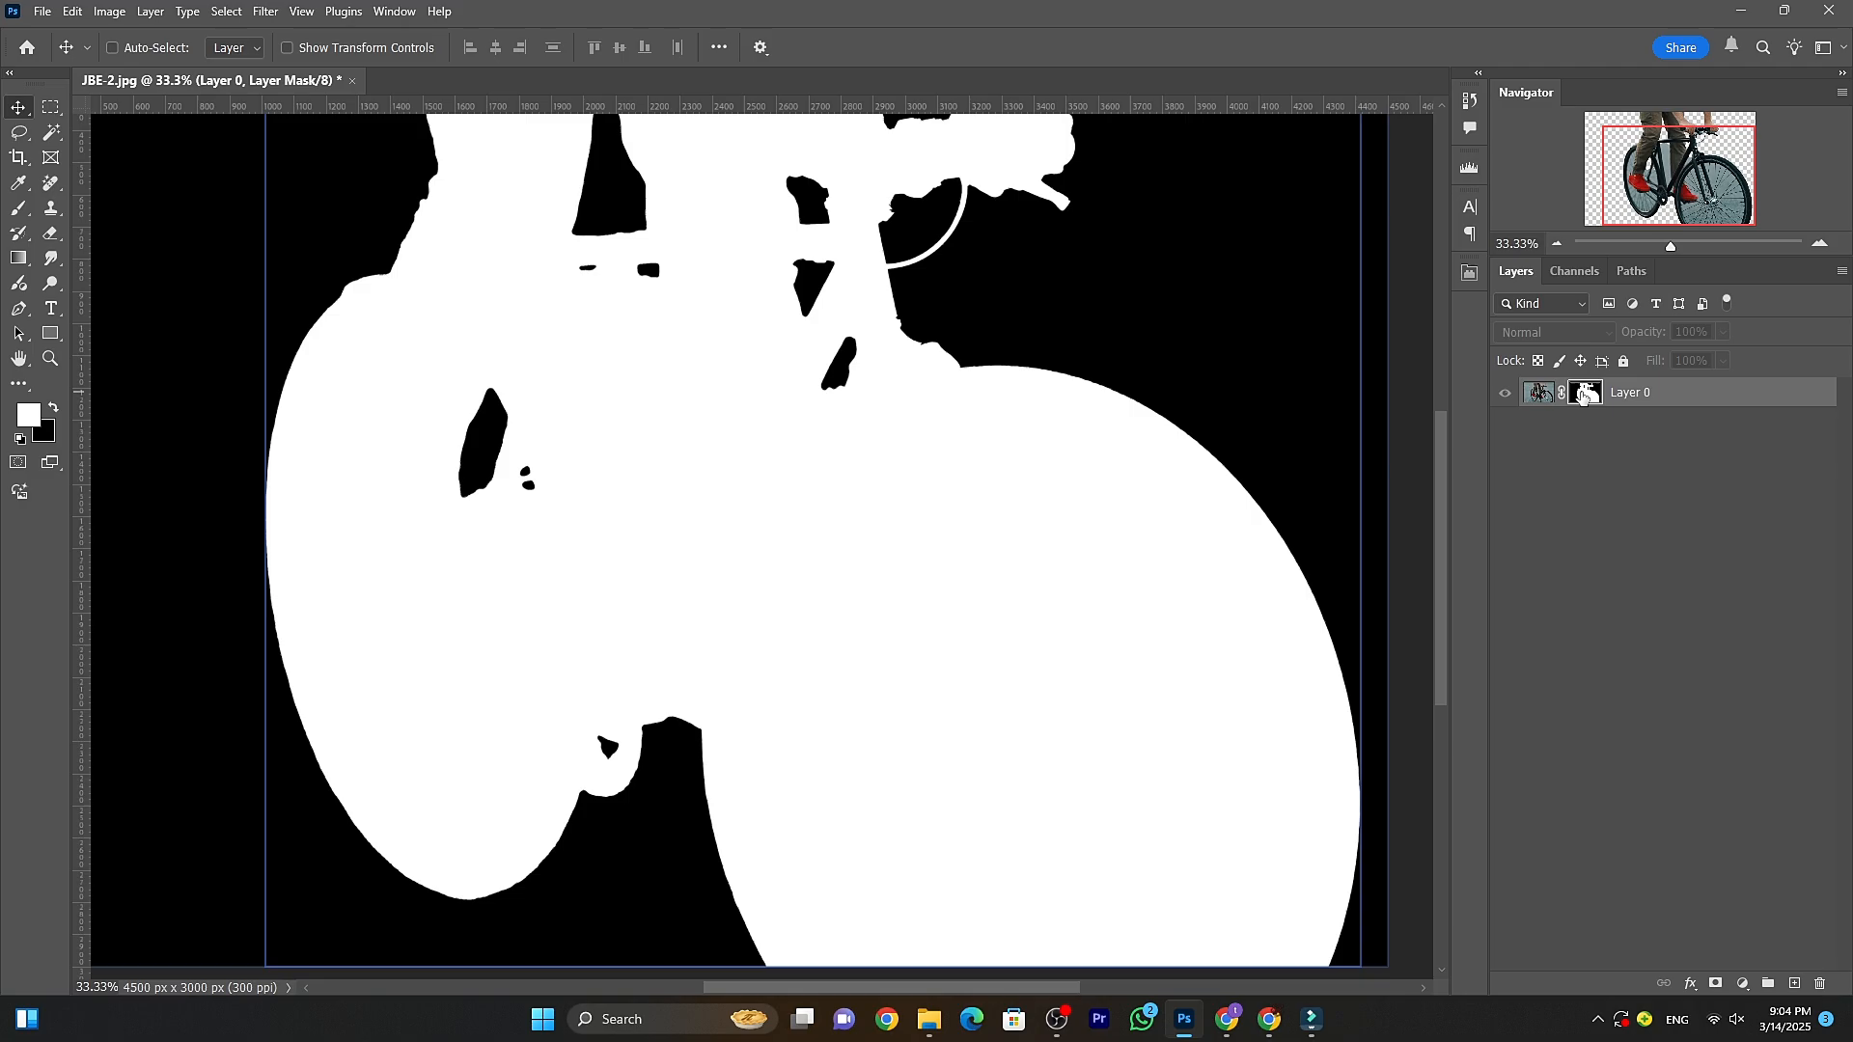
alt+click(1584, 394)
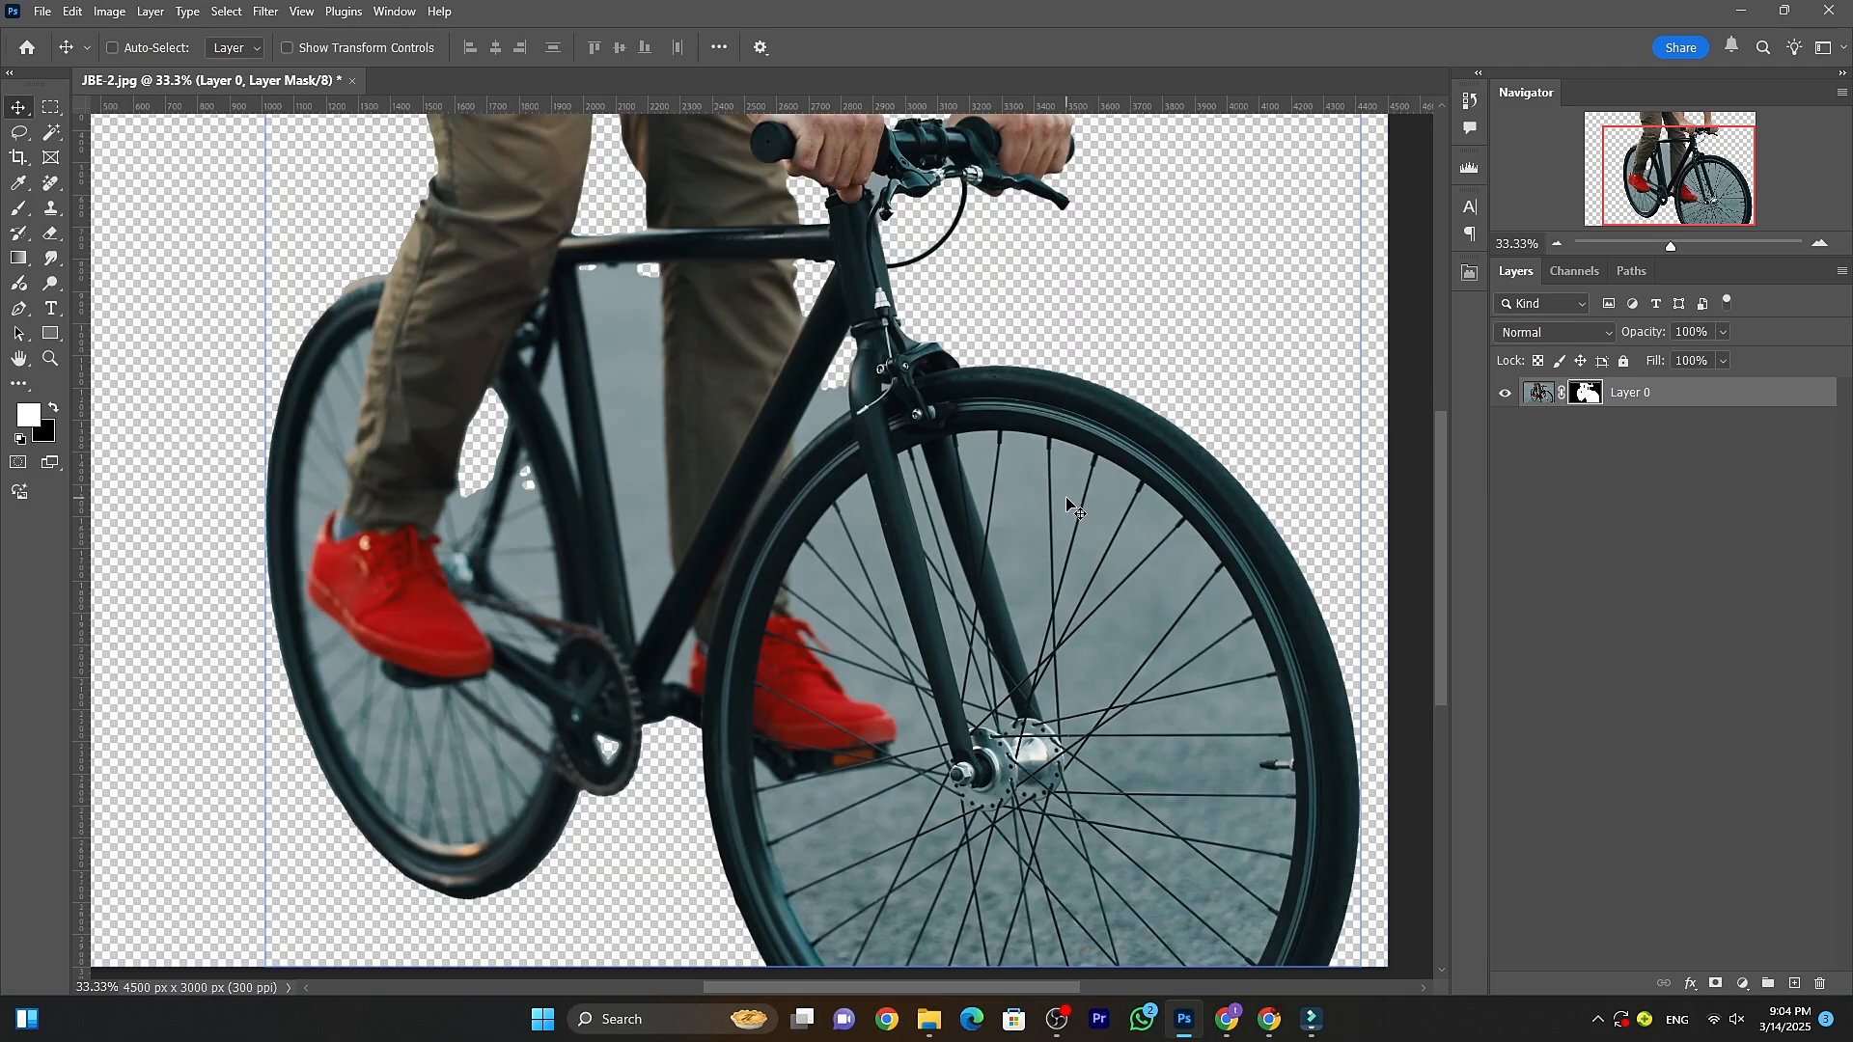
Add a black (000000) Solid Color fill layer and place it beneath the bicycle layer.
key(z)
right_click(924, 546)
click(954, 555)
key(v)
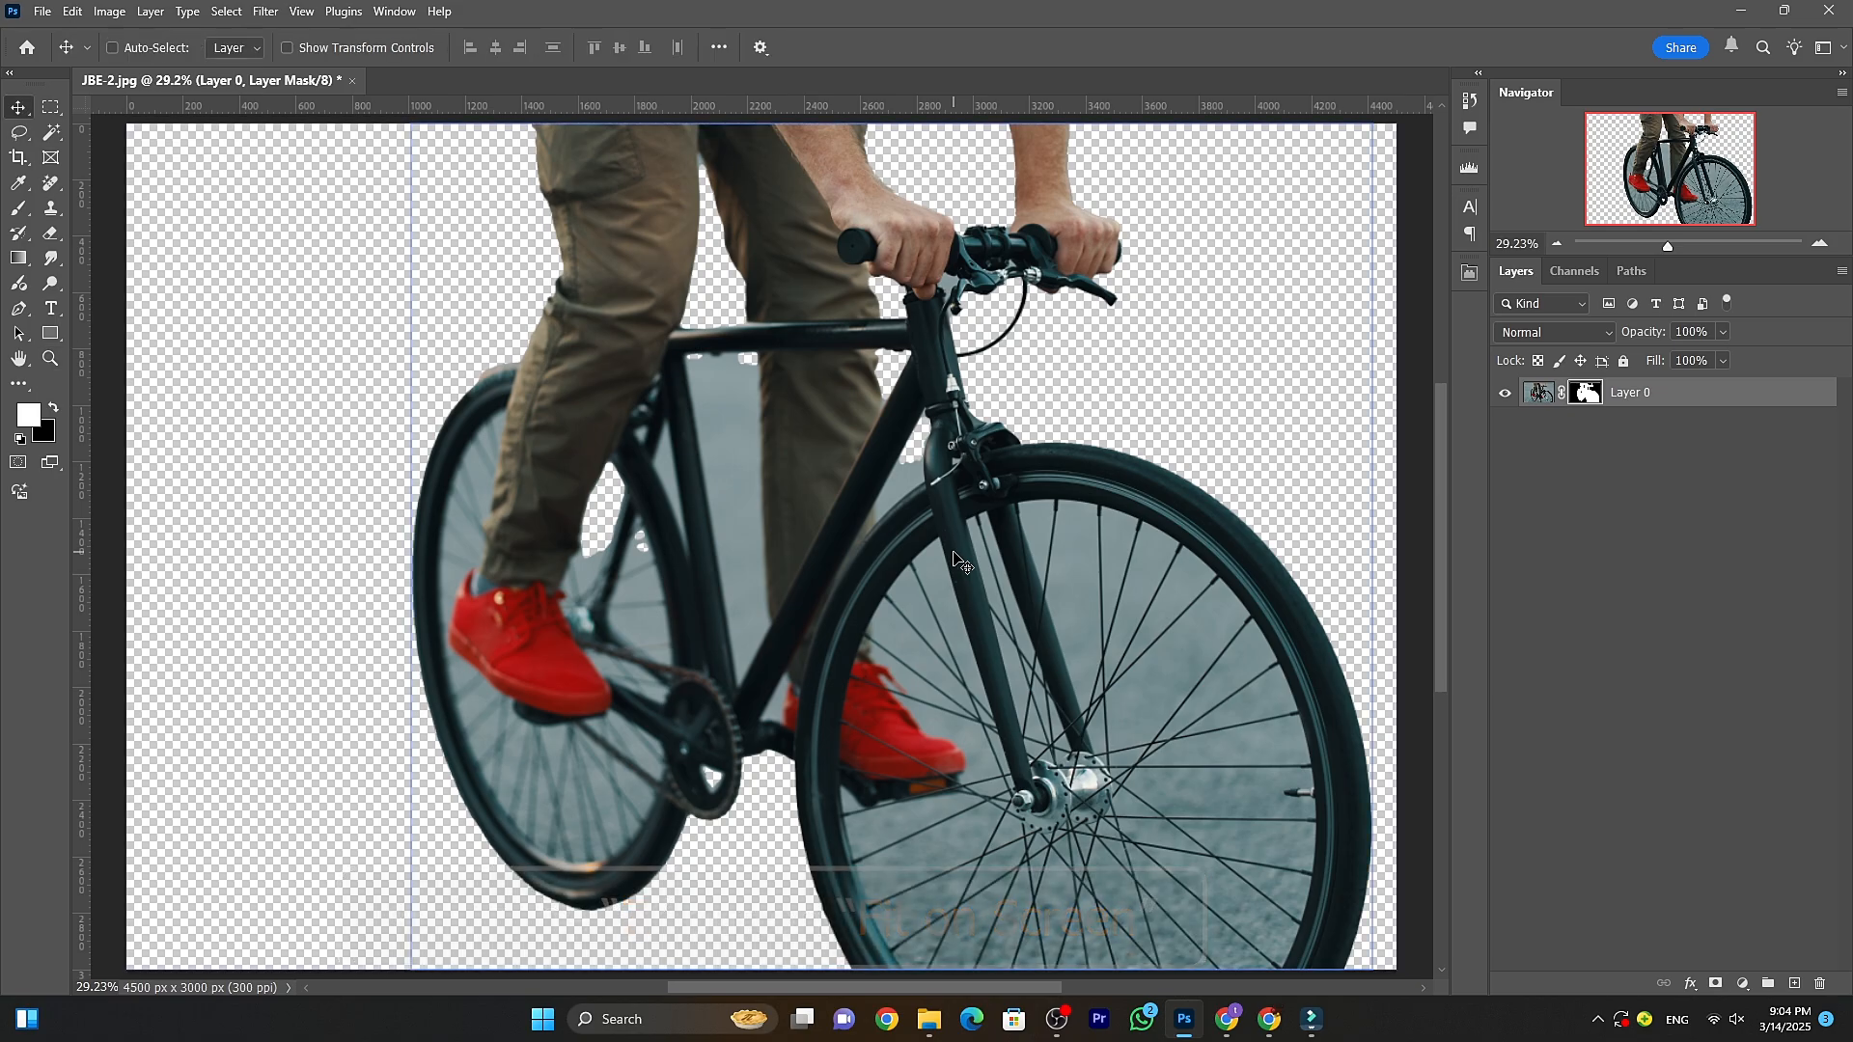
click(1742, 984)
click(1723, 636)
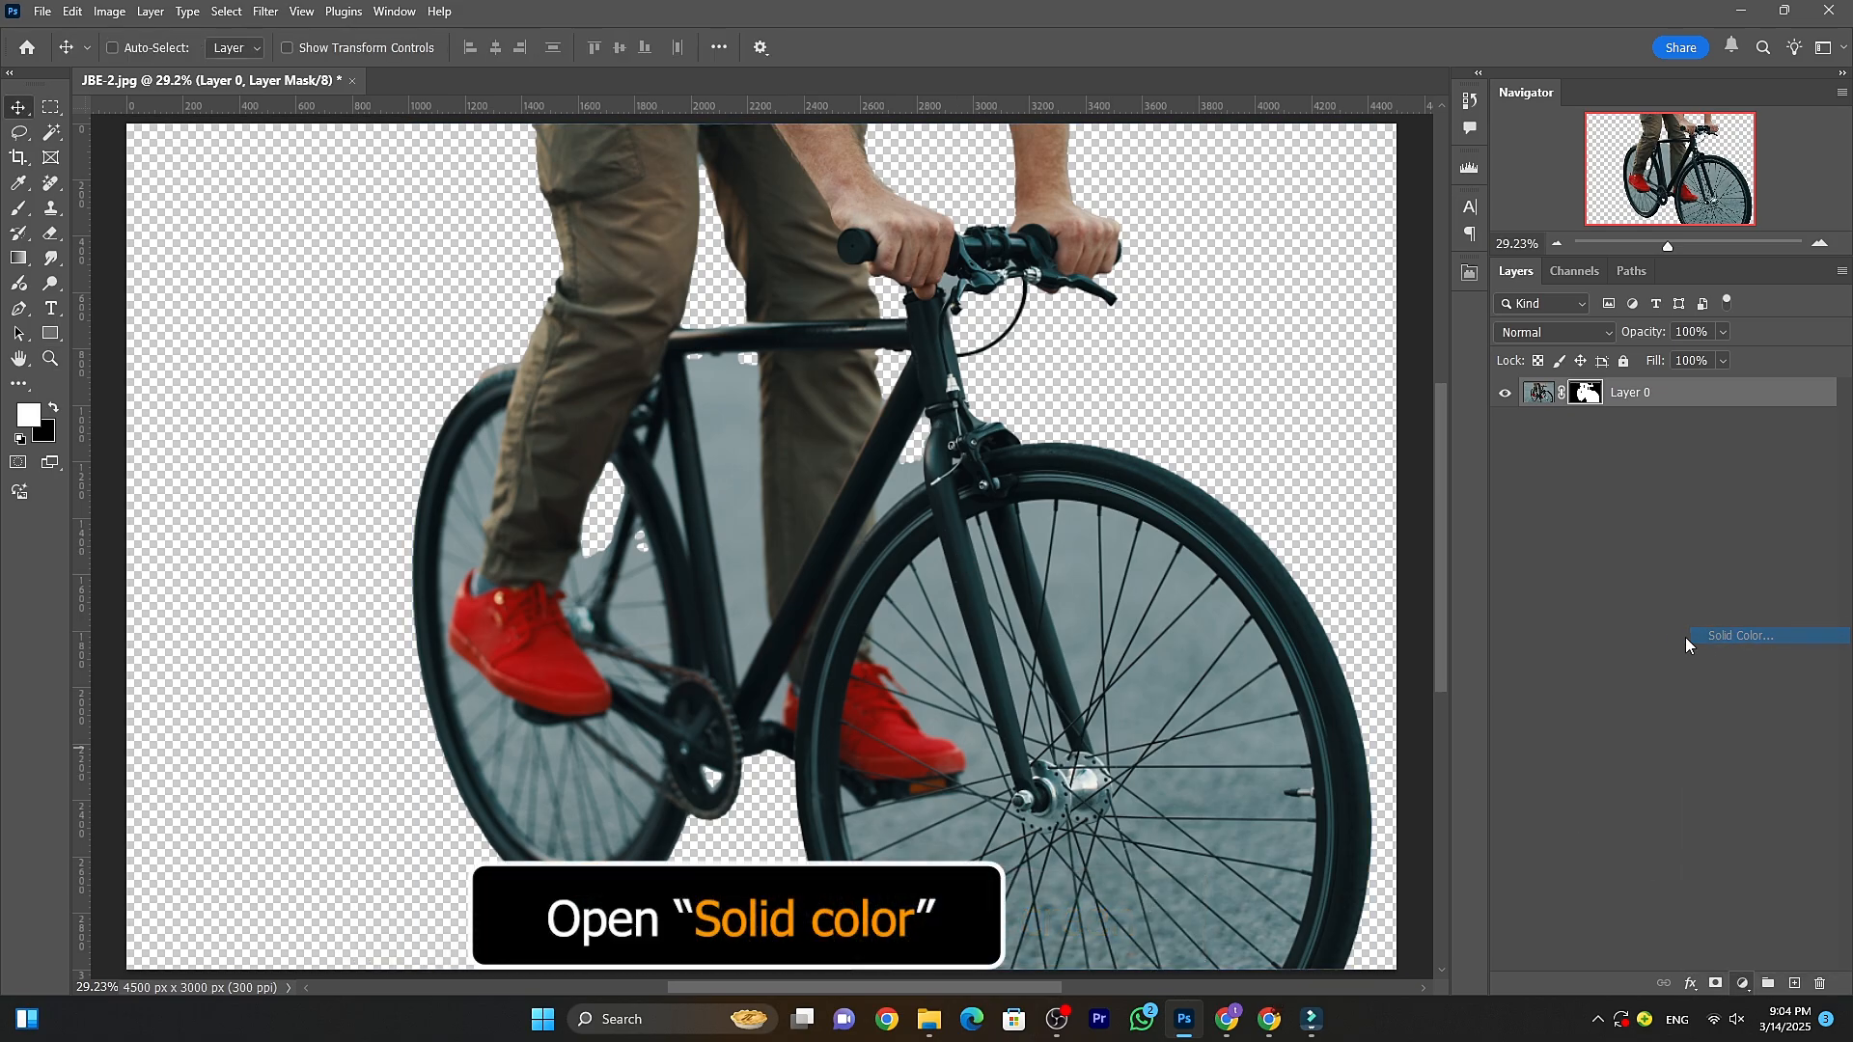
drag(1280, 542, 1094, 787)
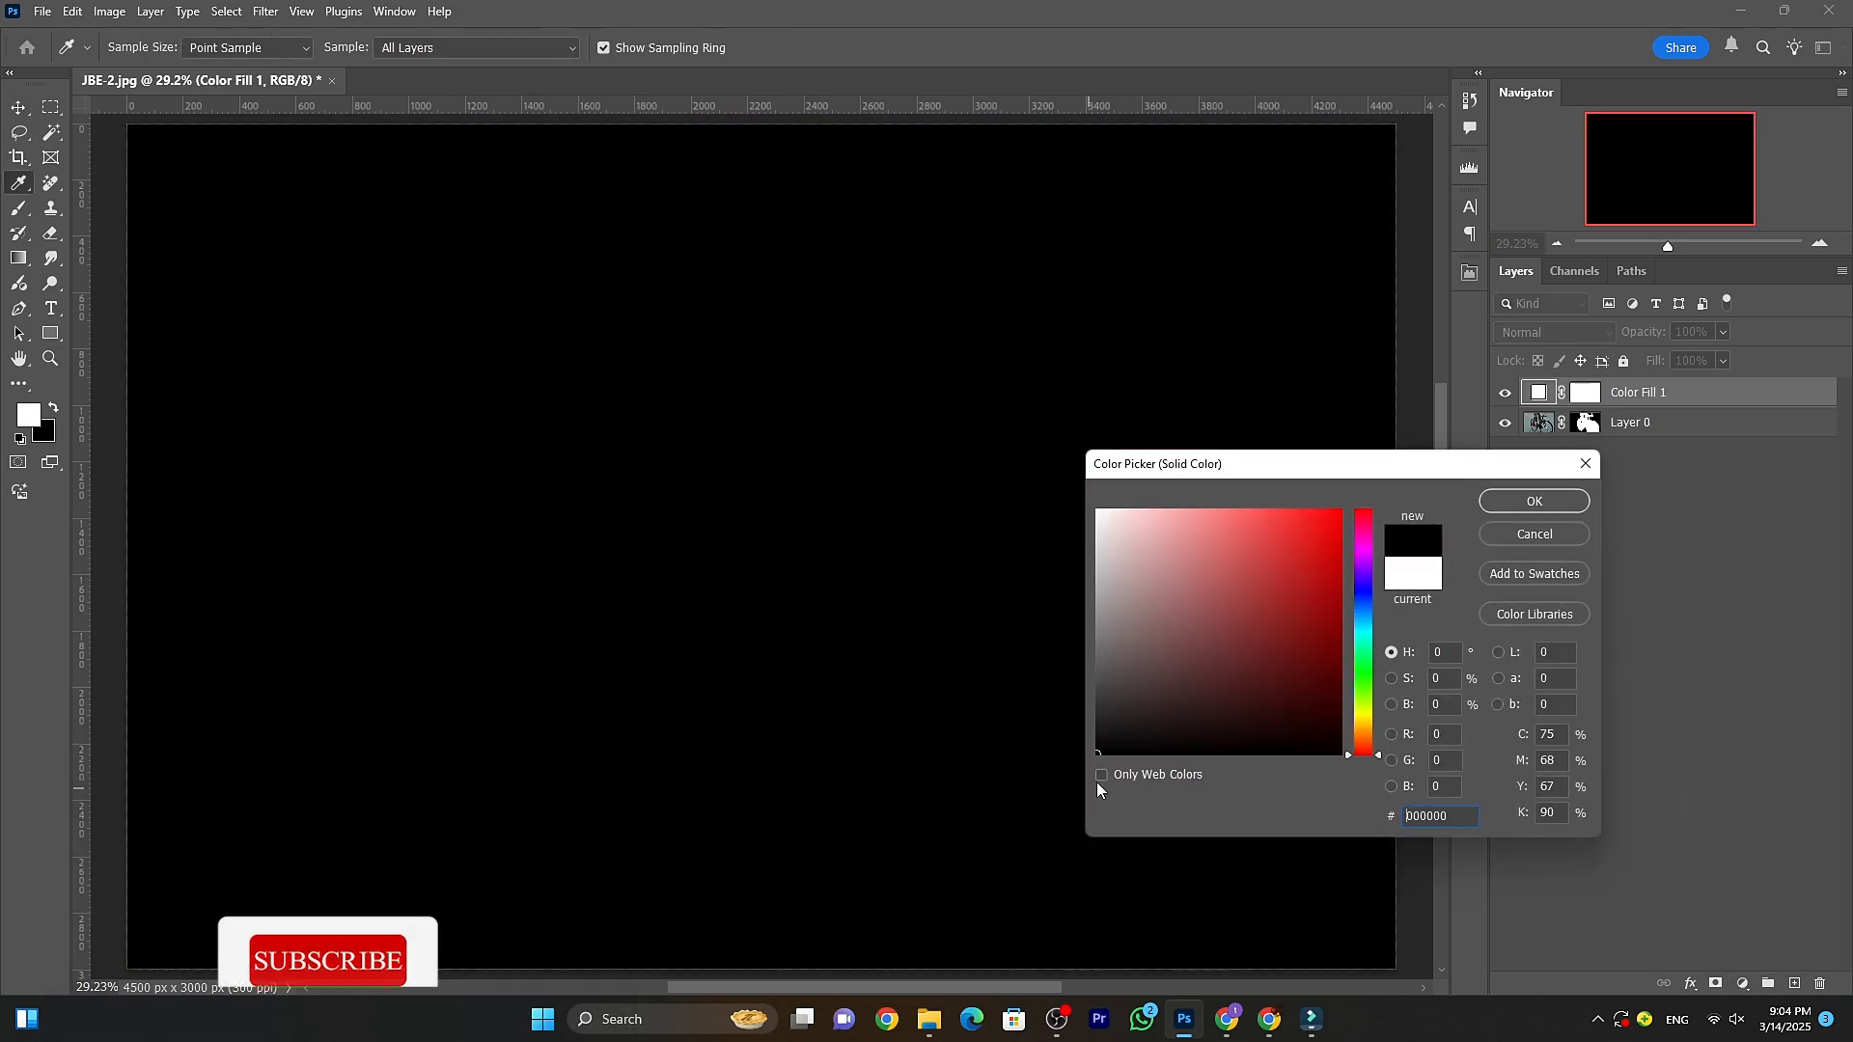
click(1535, 501)
drag(1694, 393, 1694, 442)
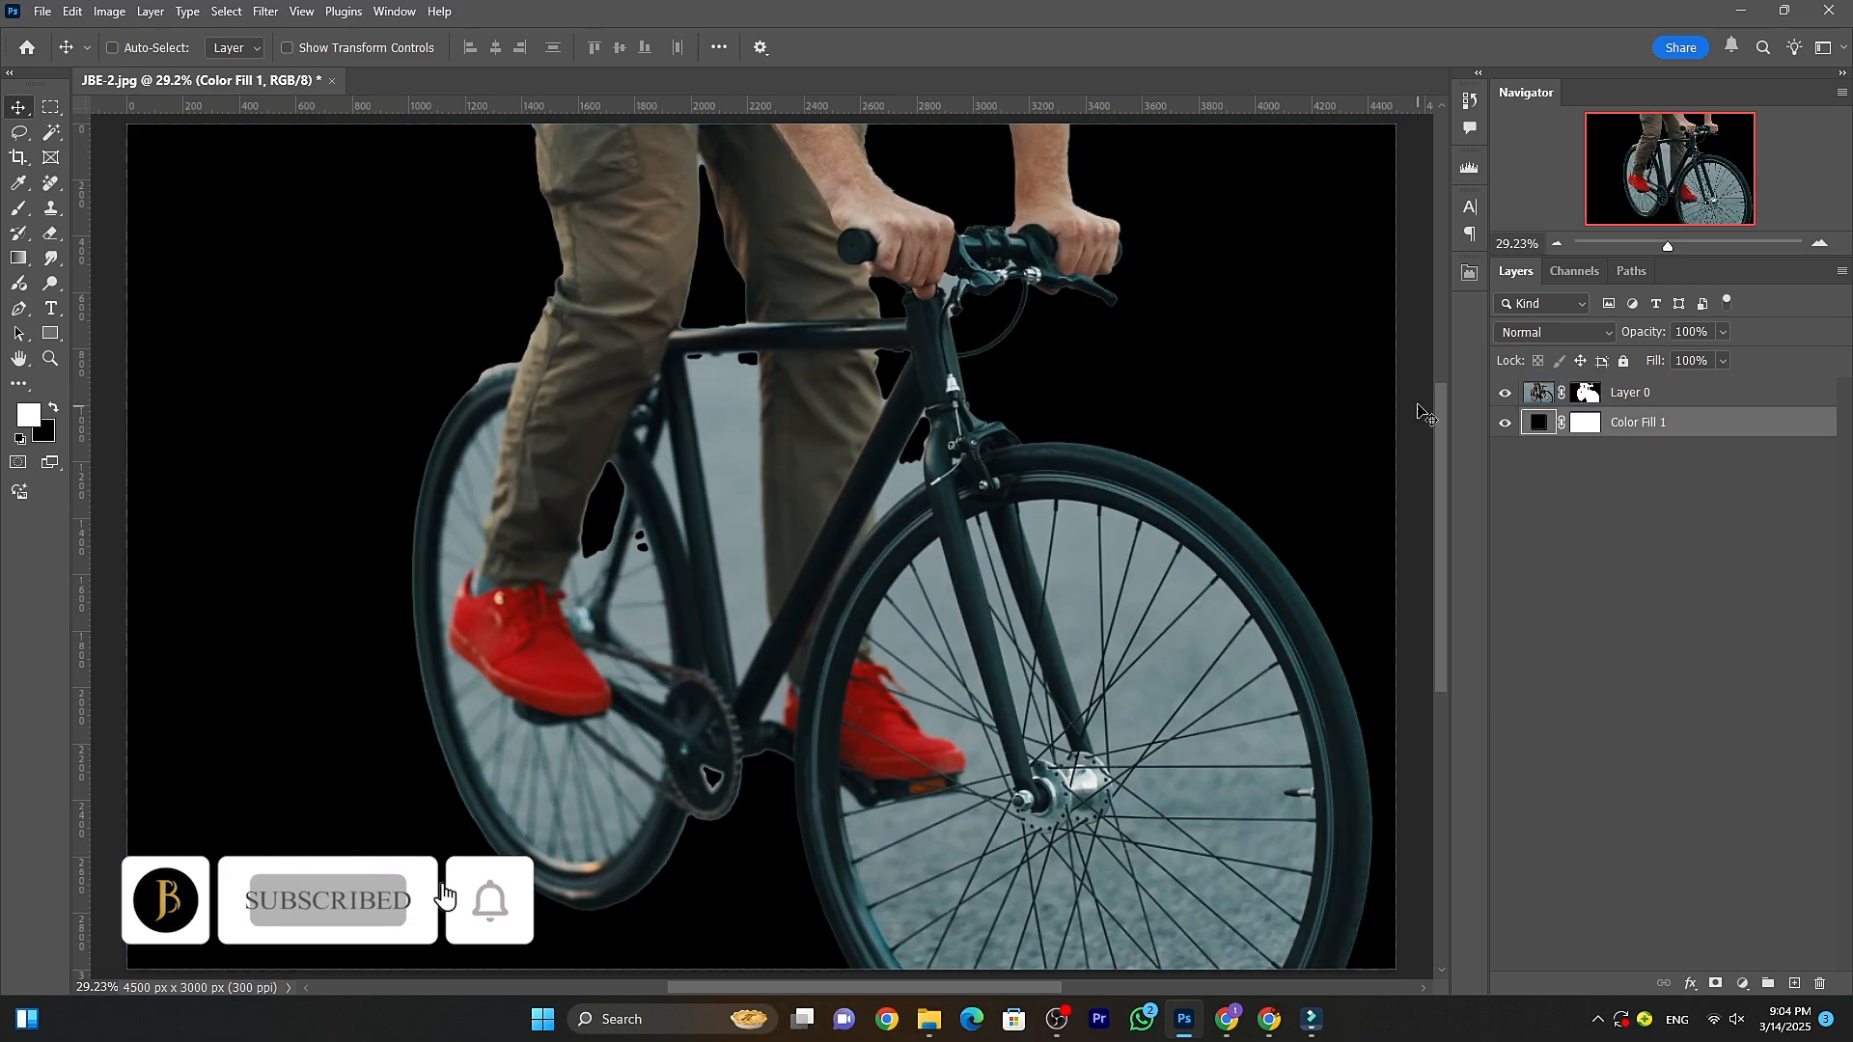
Toggle the bicycle layer's visibility to check the cutout against the black background.
click(1505, 394)
click(1504, 394)
click(1505, 393)
click(1505, 394)
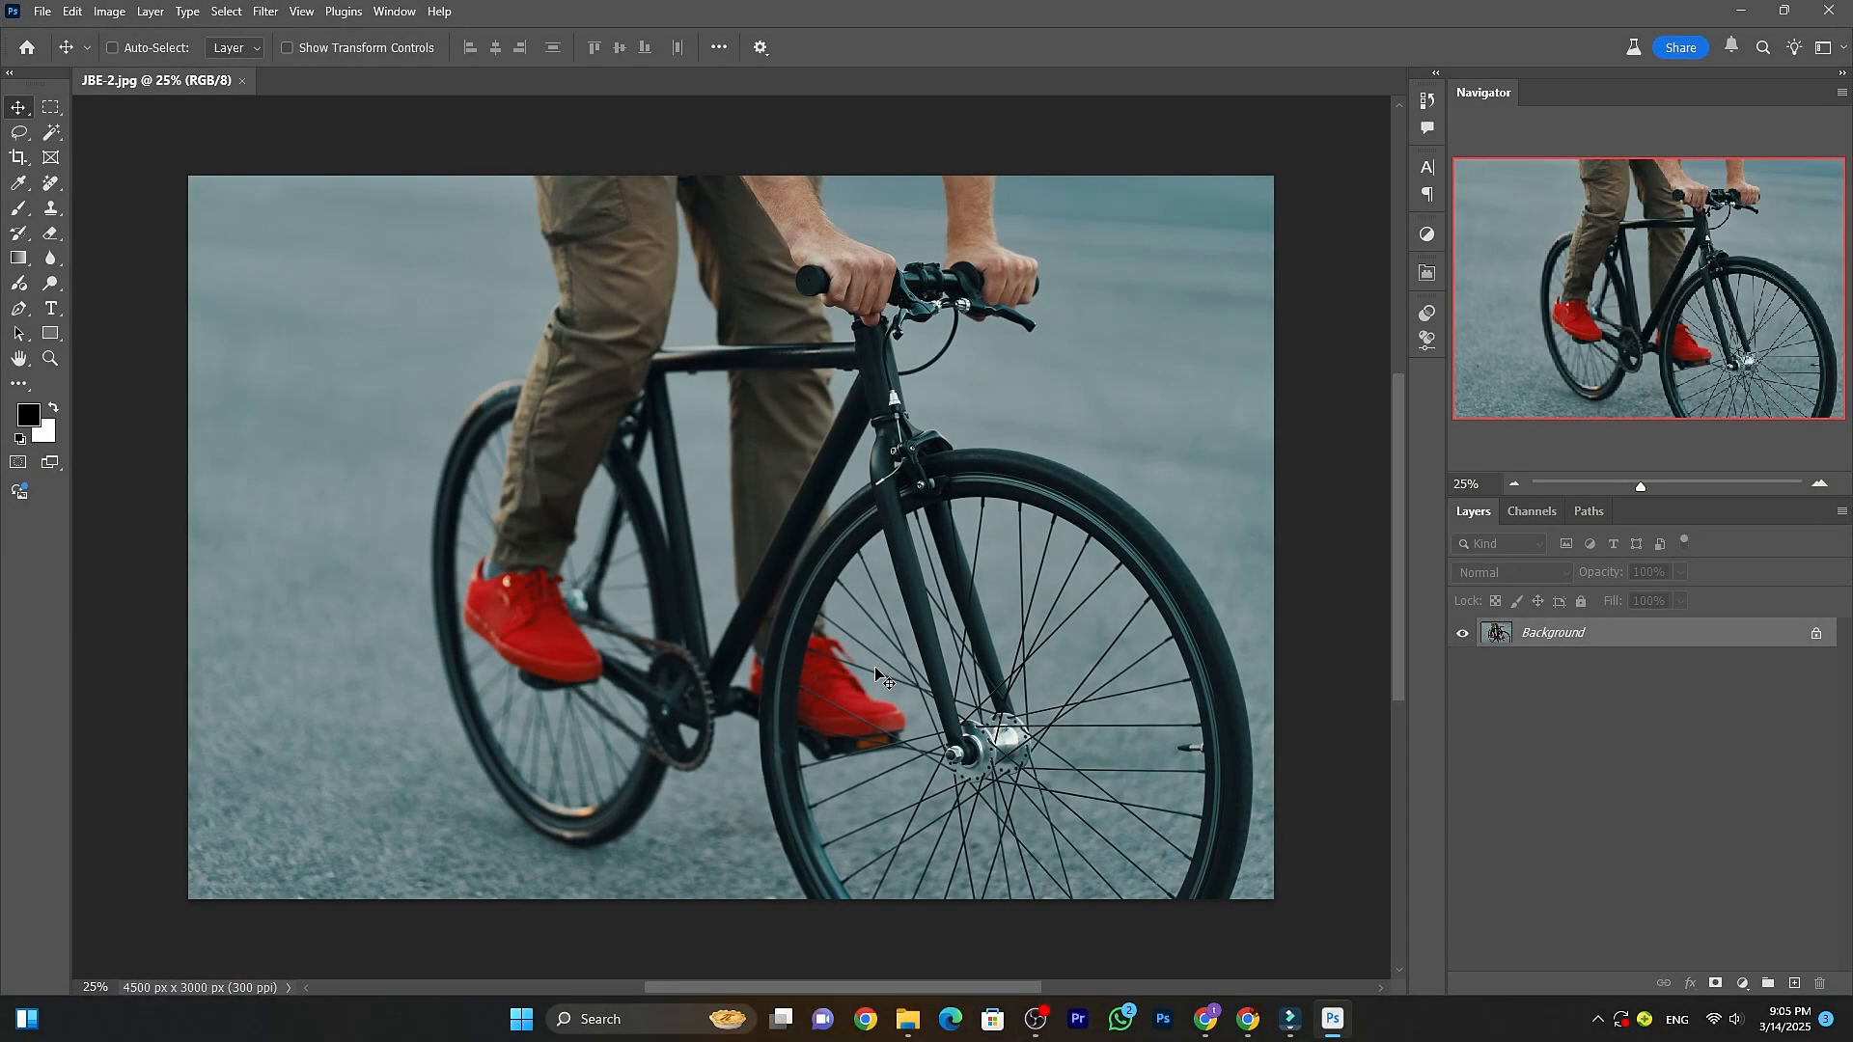
Select the cyclist and bicycle using Select Subject with the Cloud (Detailed results) option.
click(49, 135)
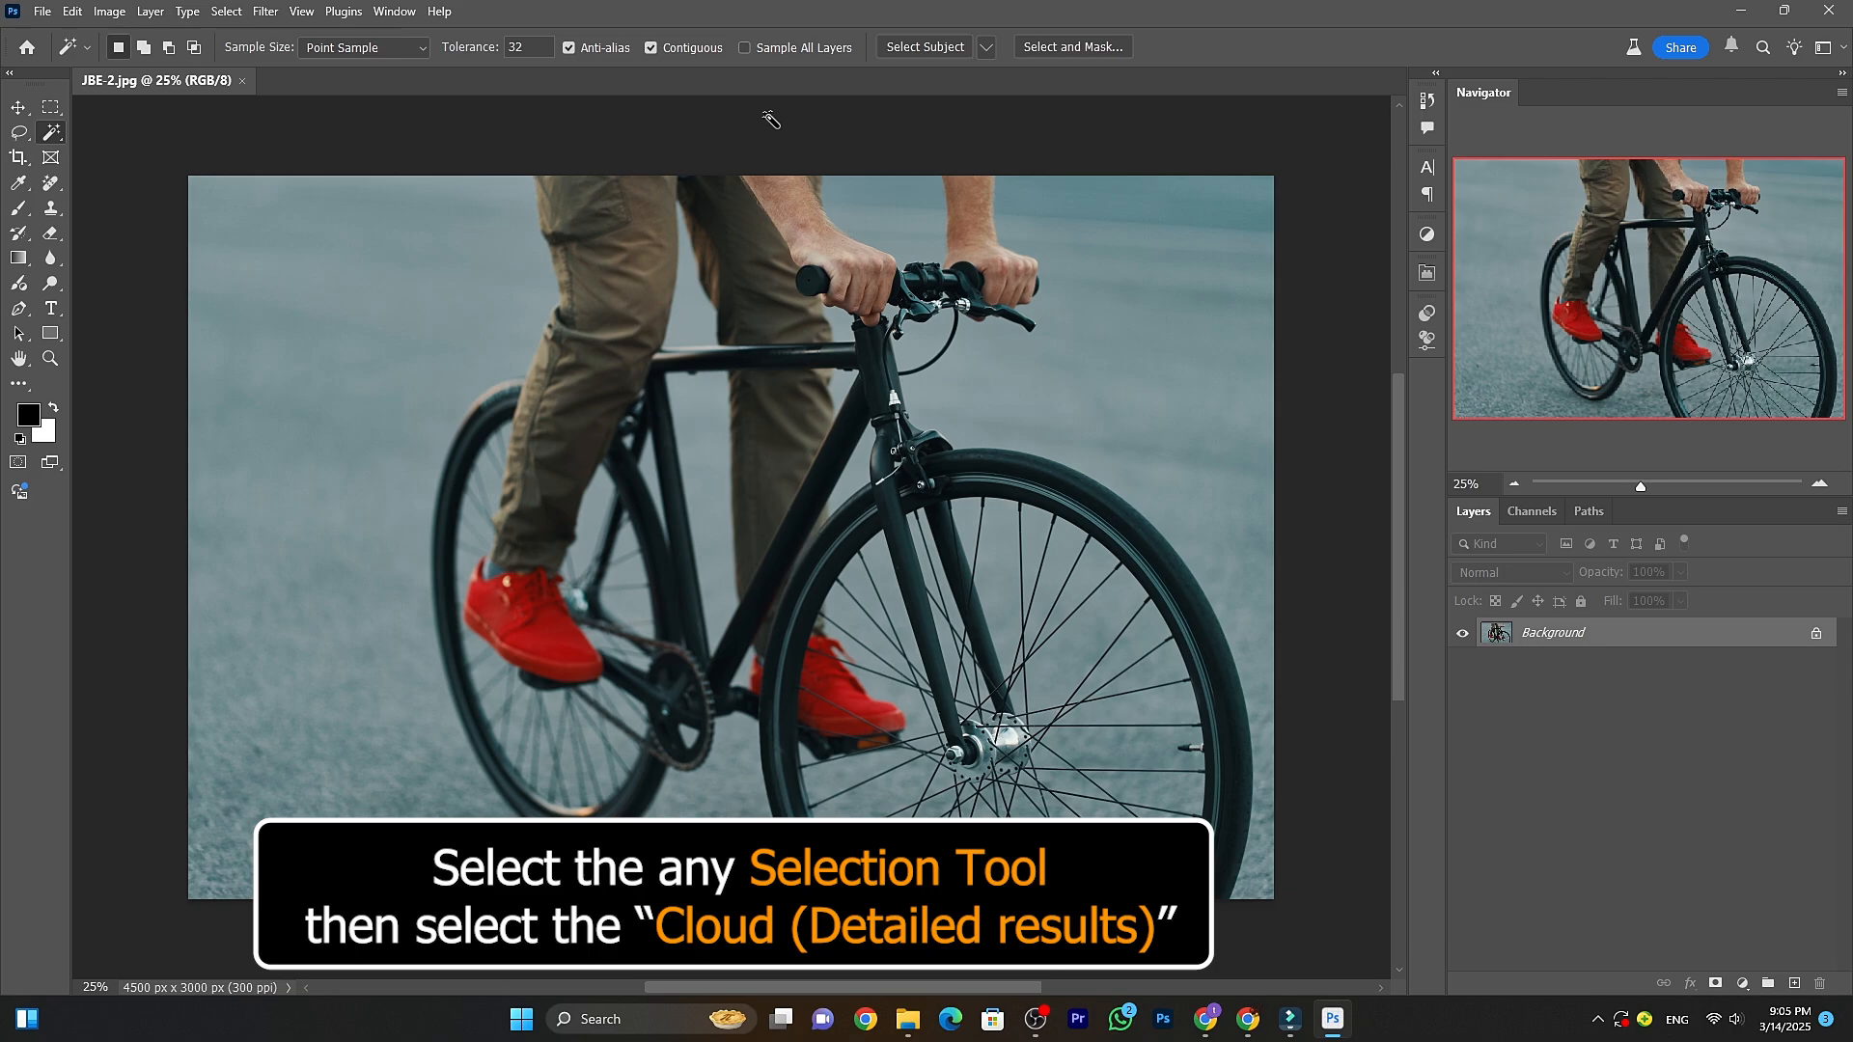
click(982, 53)
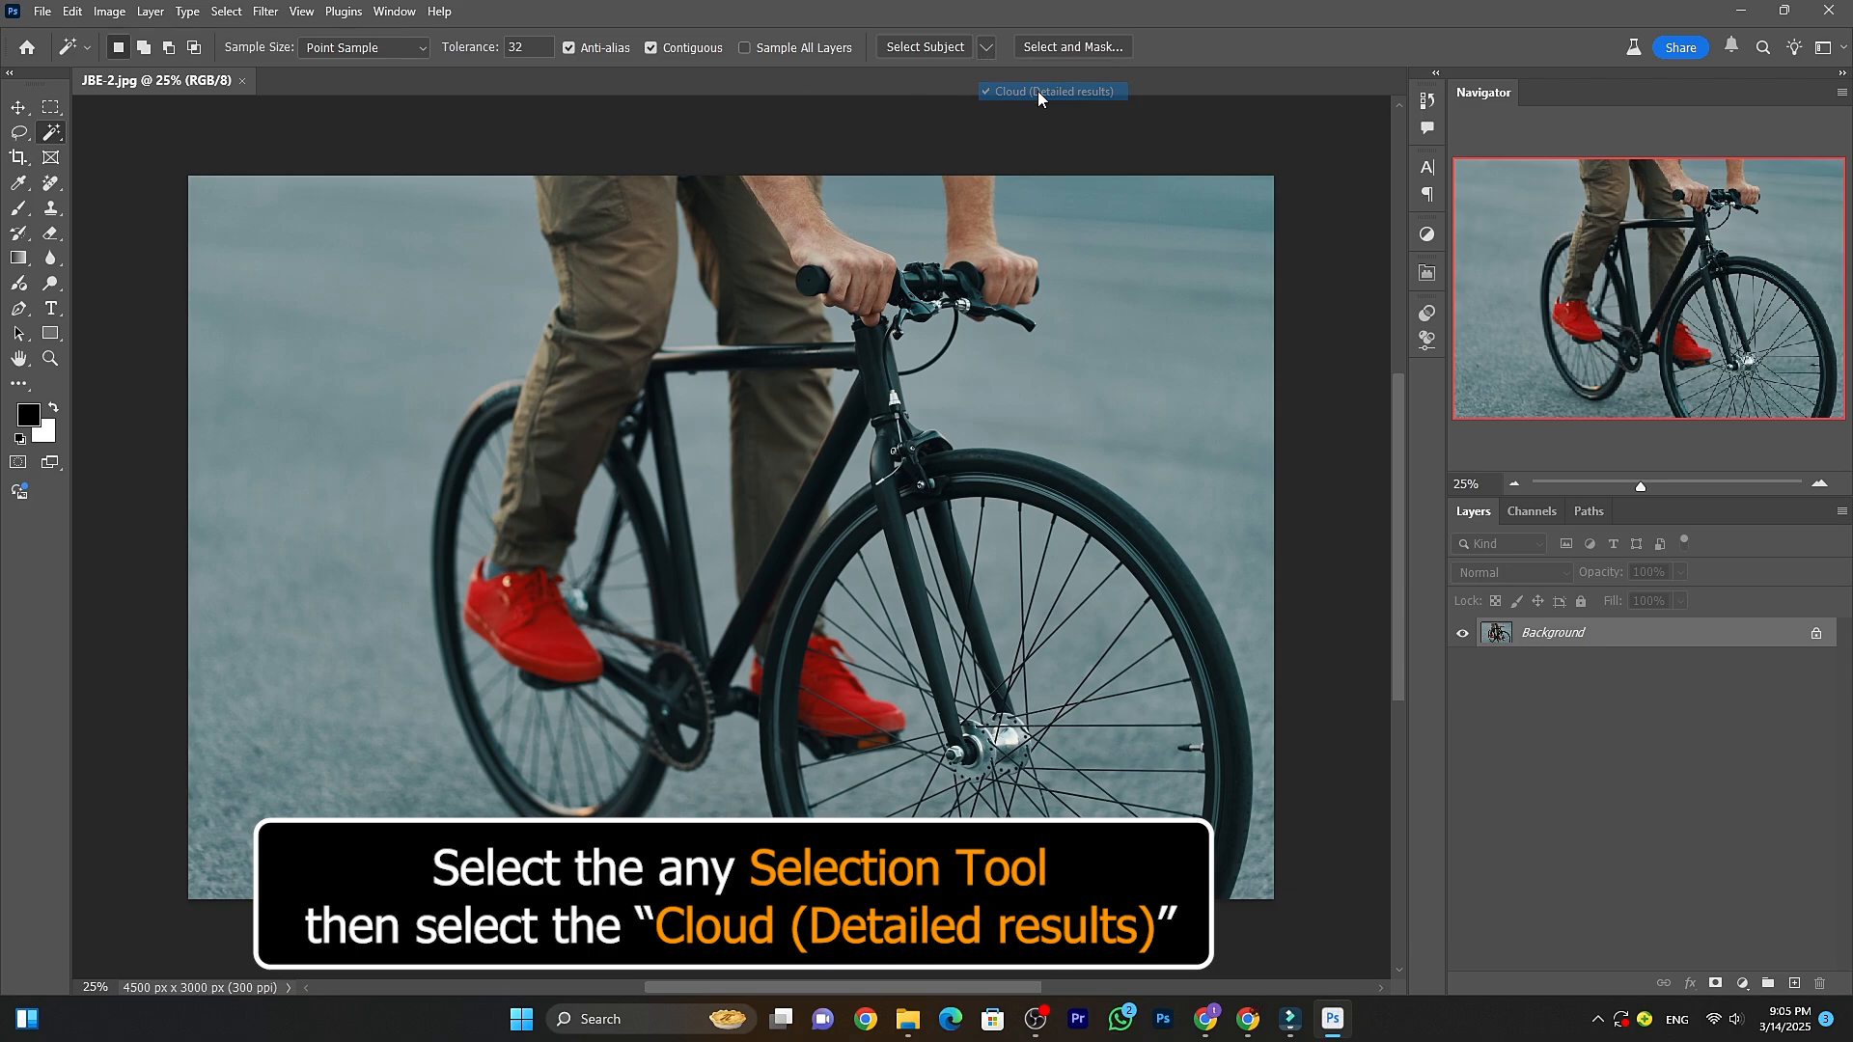
click(1039, 92)
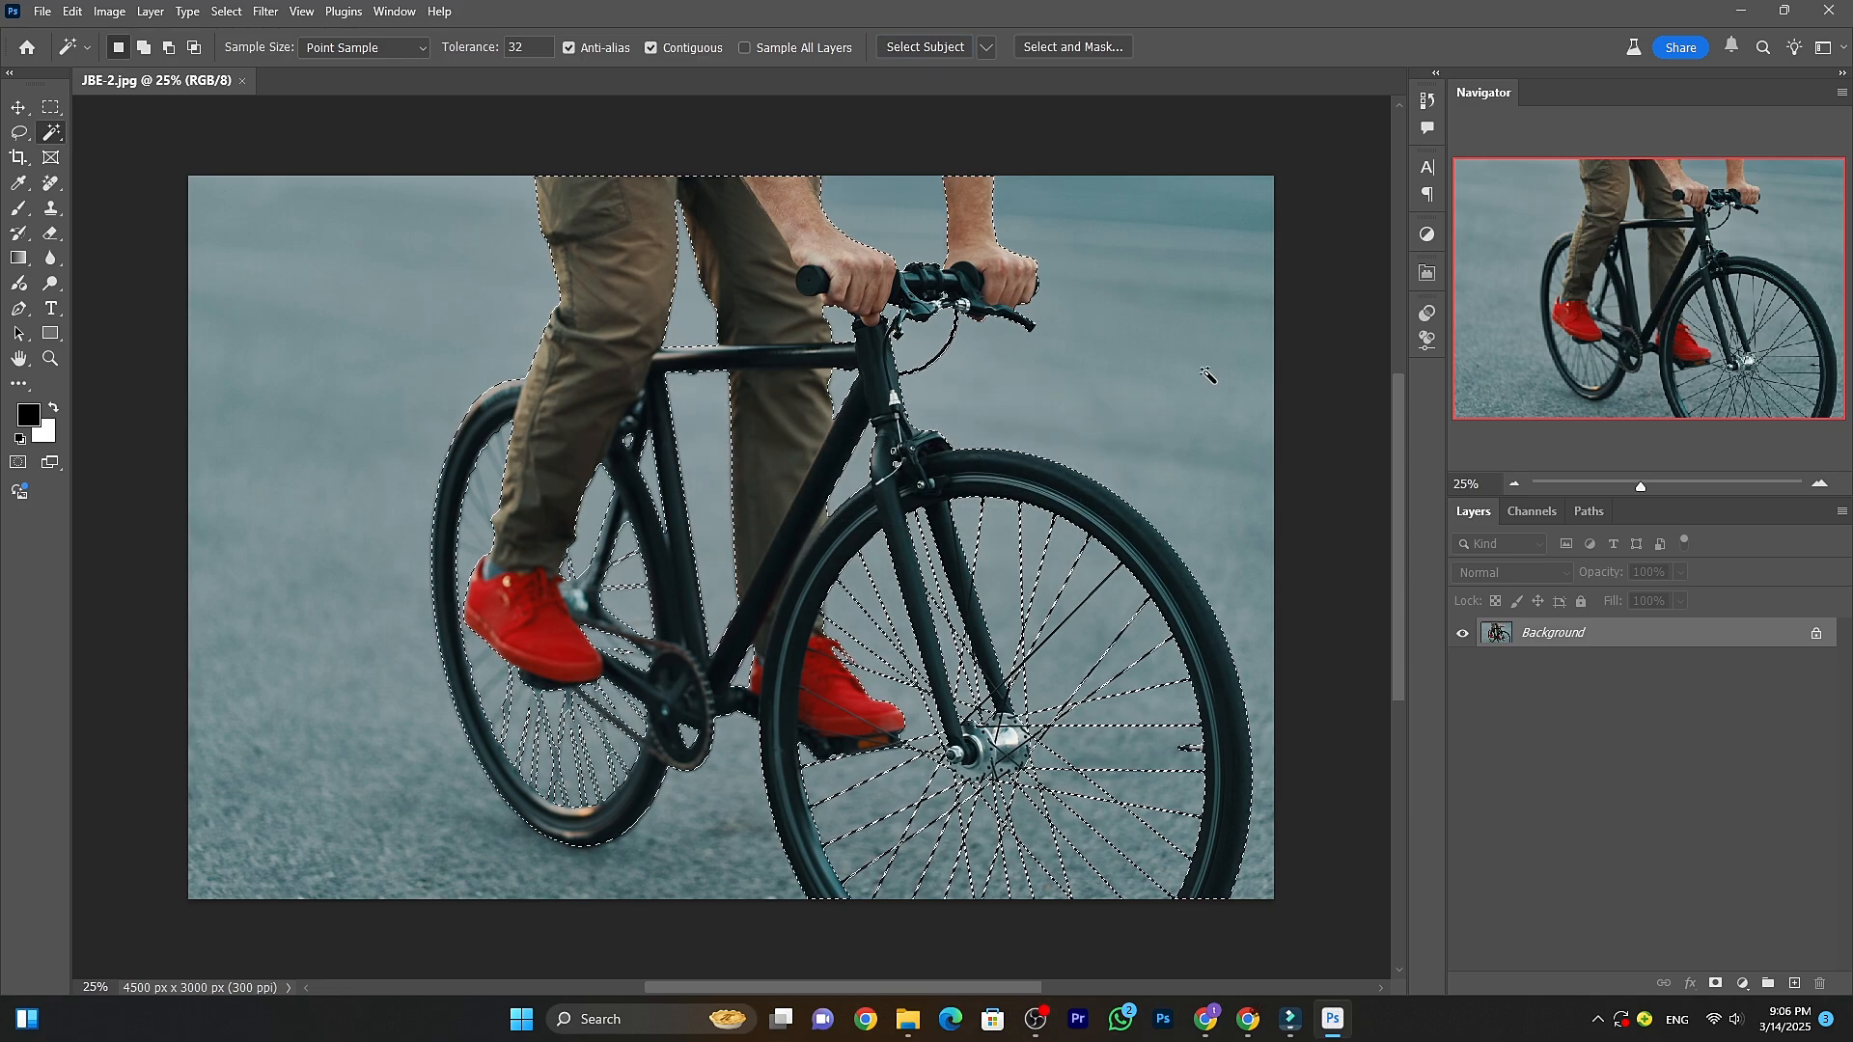
Examine the selection edges around the wheel spokes, red shoe, handlebars and bicycle frame up close.
ctrl+click(960, 714)
ctrl+click(970, 762)
ctrl+click(1055, 576)
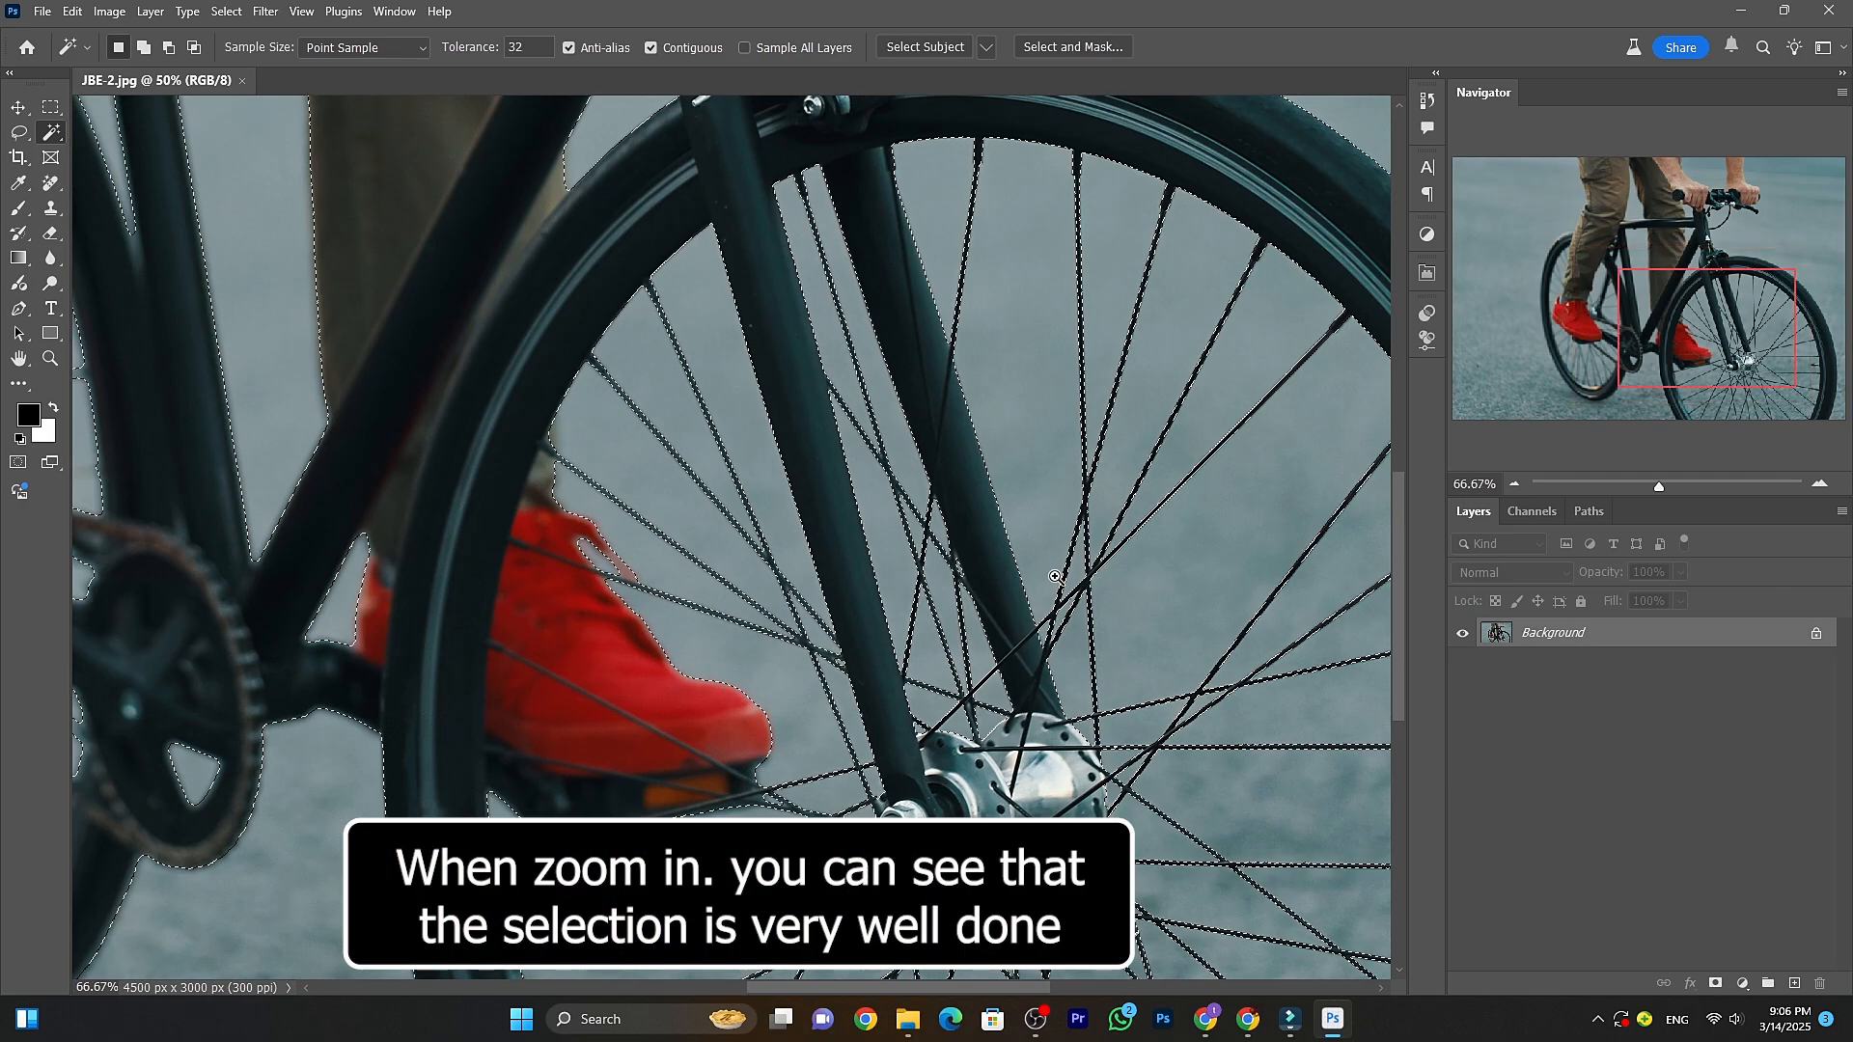
drag(371, 625, 559, 654)
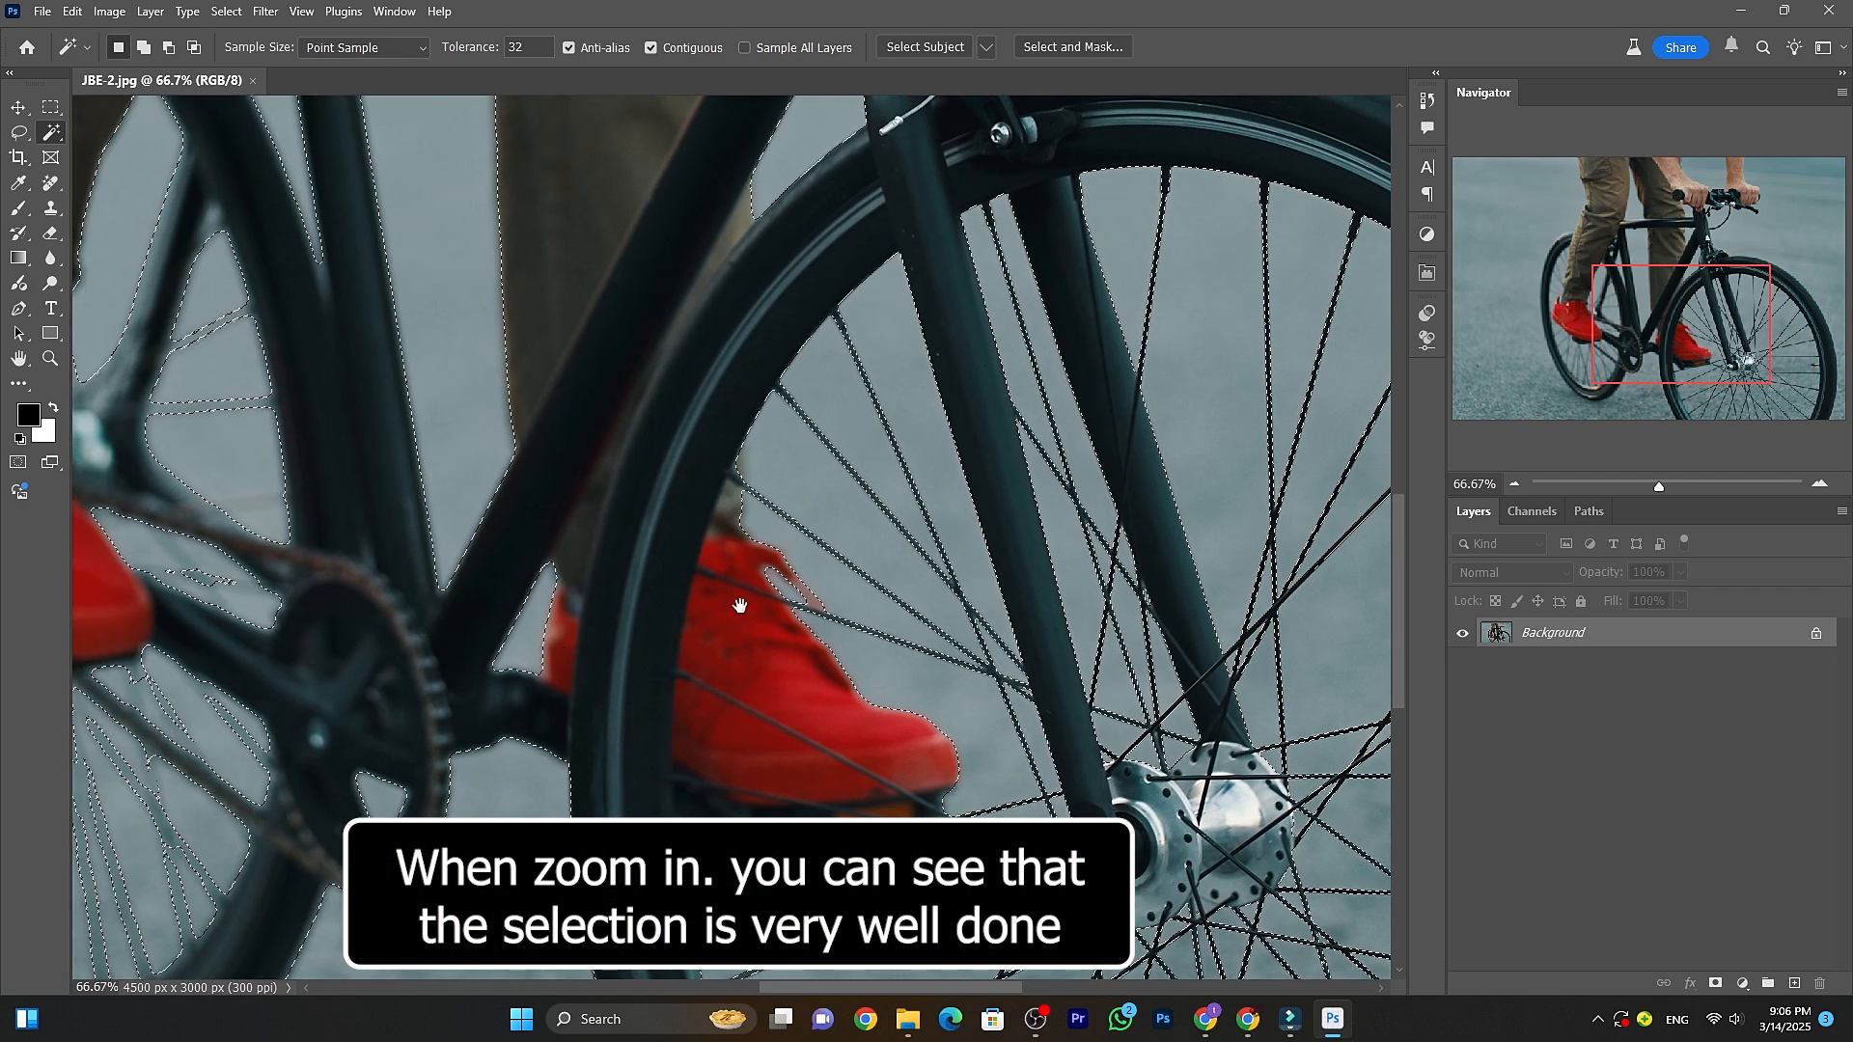
drag(1214, 485, 1084, 846)
drag(899, 234, 1020, 561)
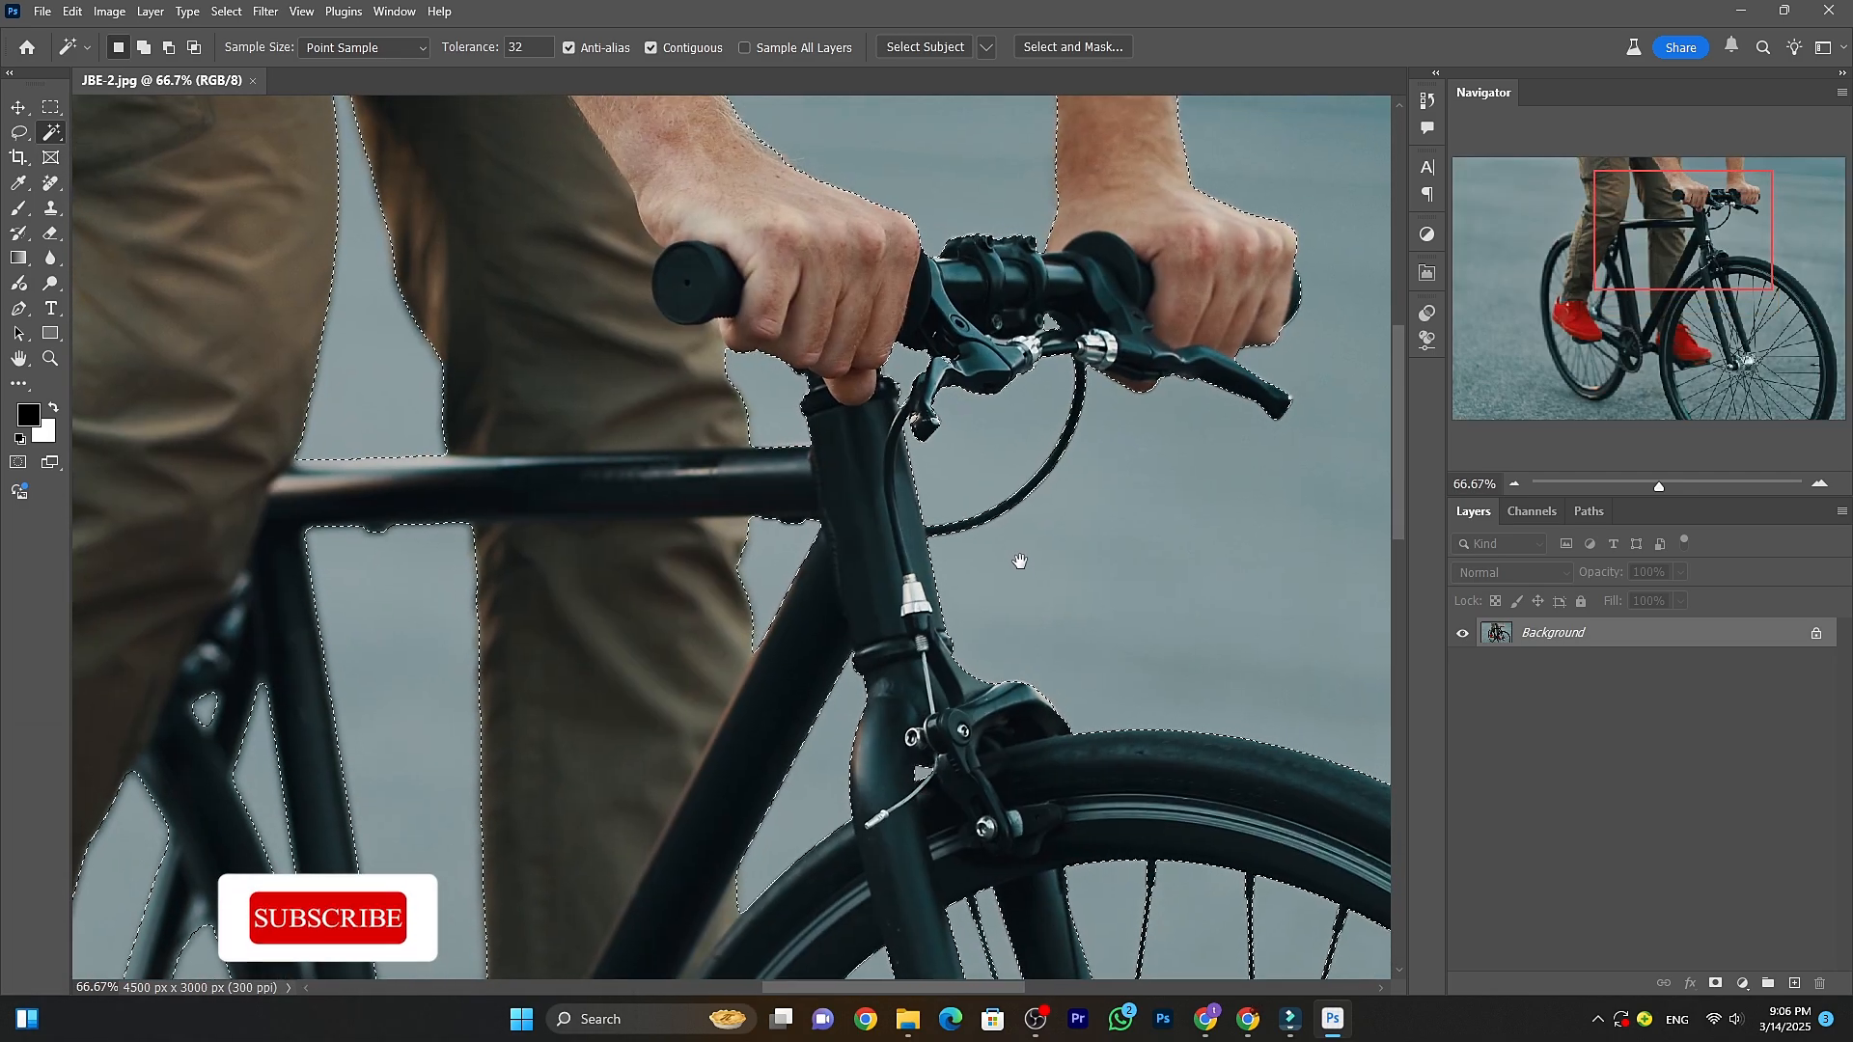
drag(835, 280, 819, 114)
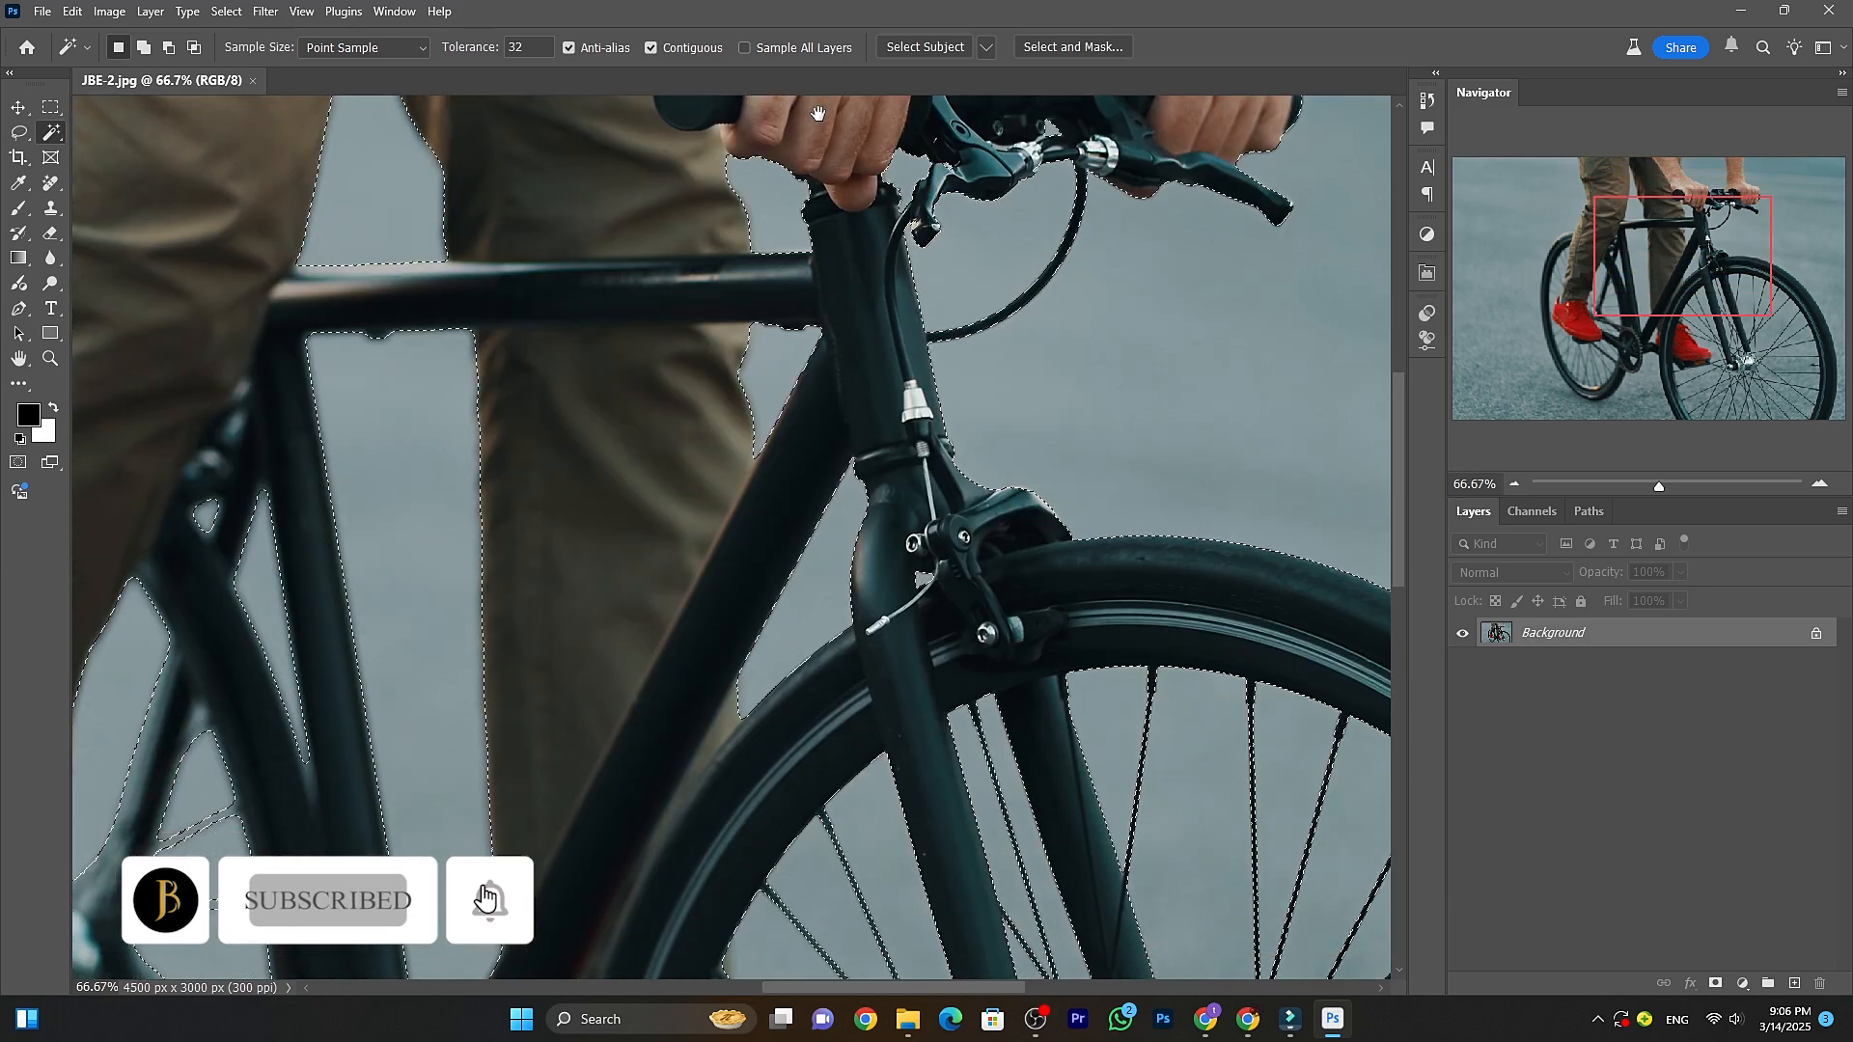
drag(1011, 652, 798, 381)
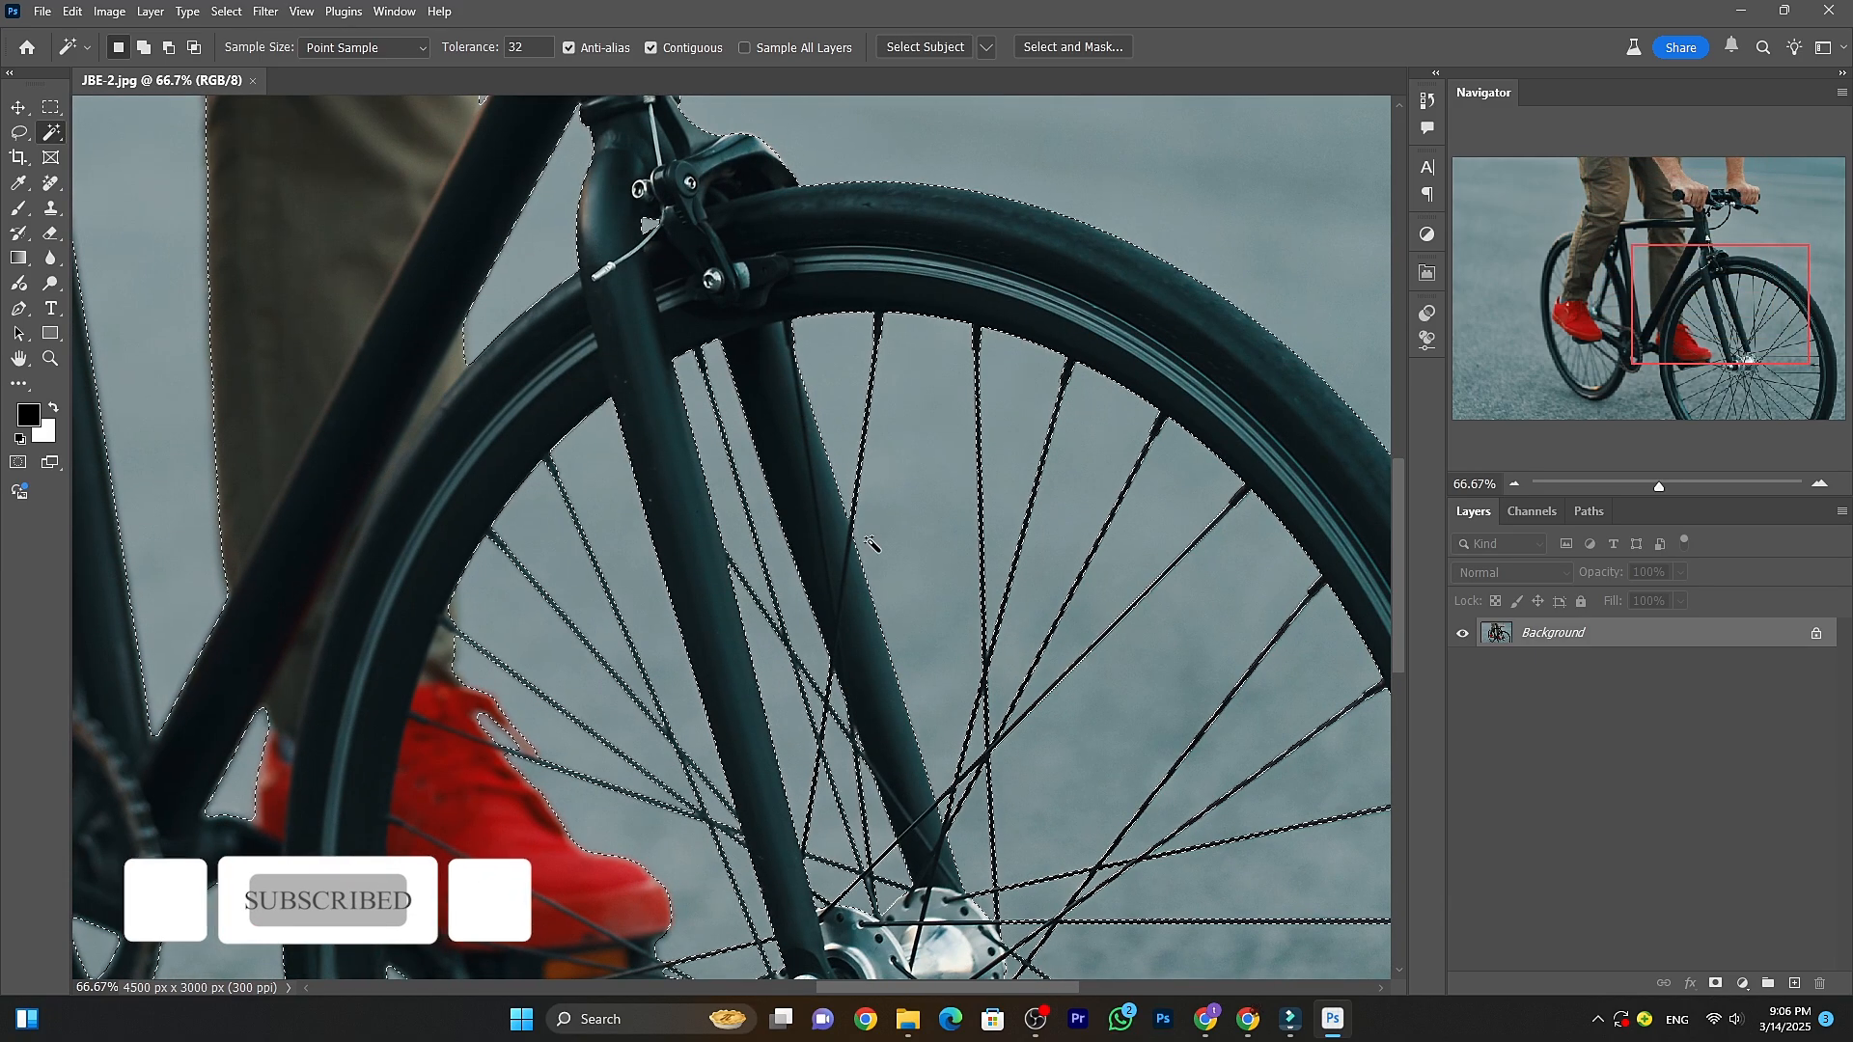
Add a layer mask from the selection to cut the cyclist and bicycle out of the road background.
key(z)
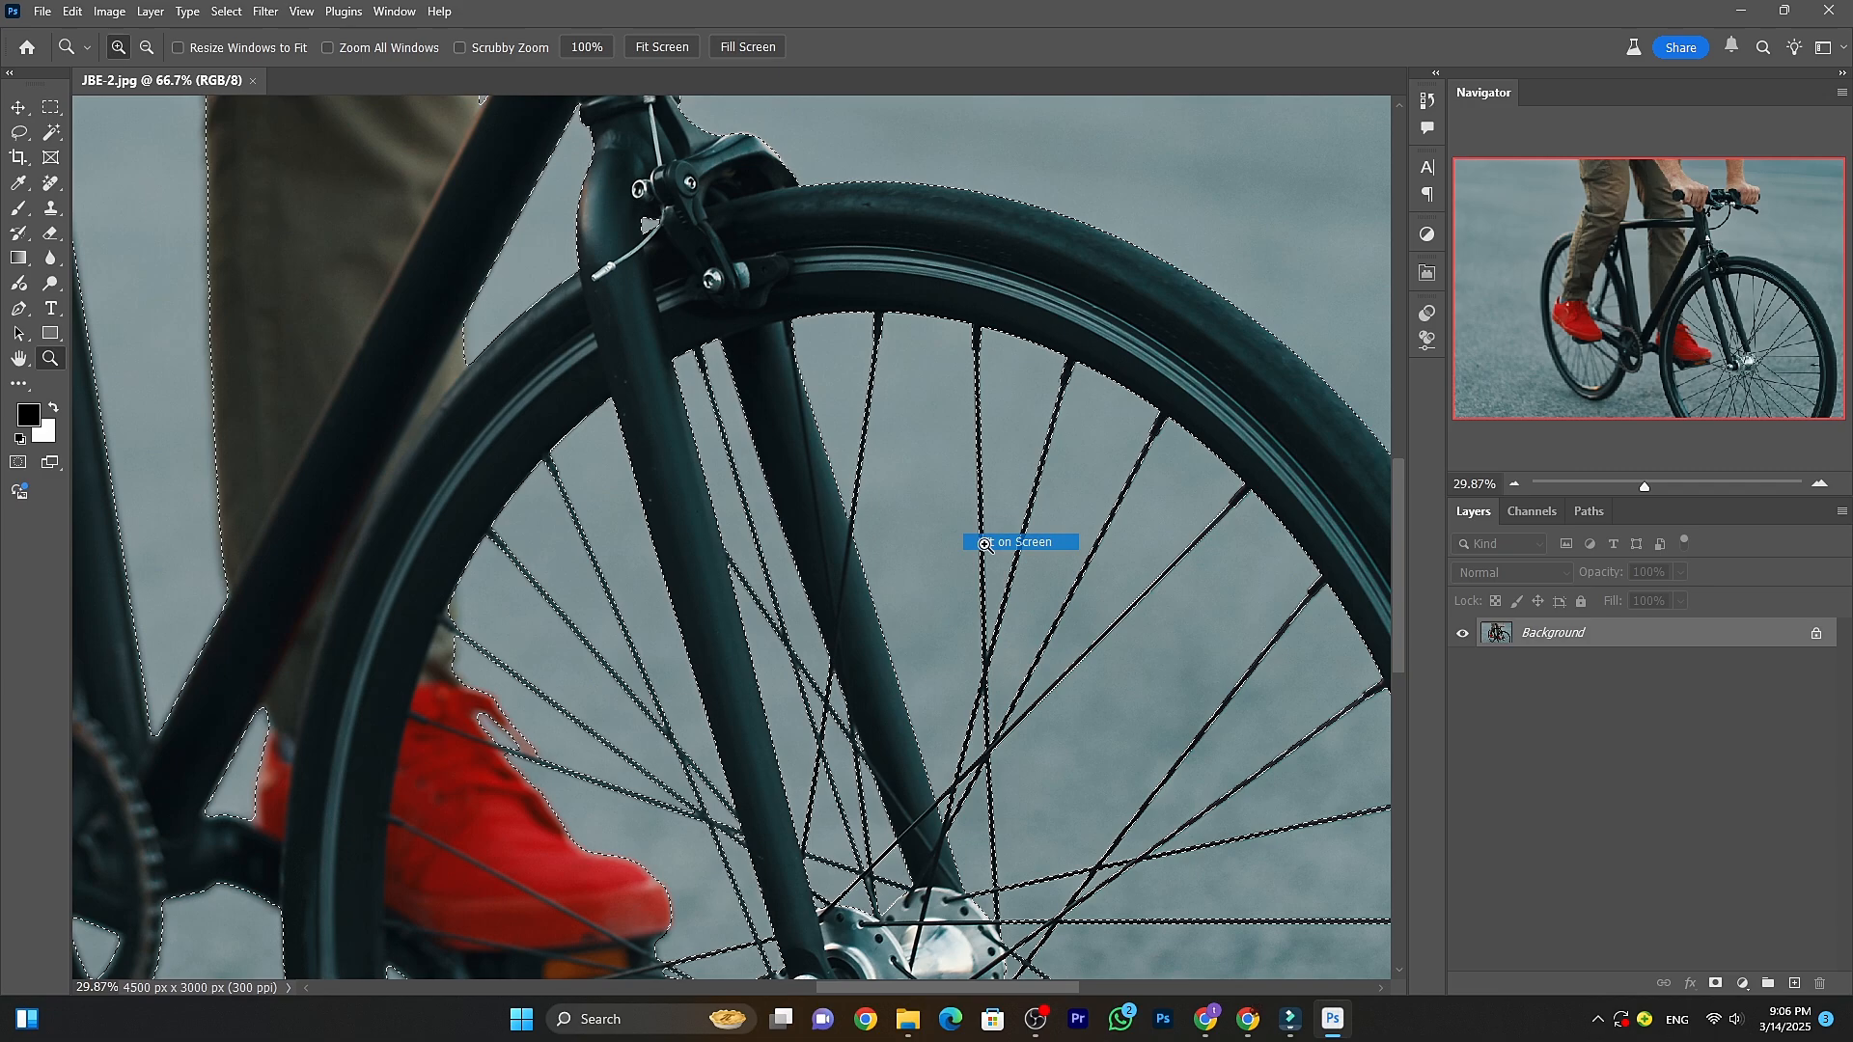
click(984, 543)
key(v)
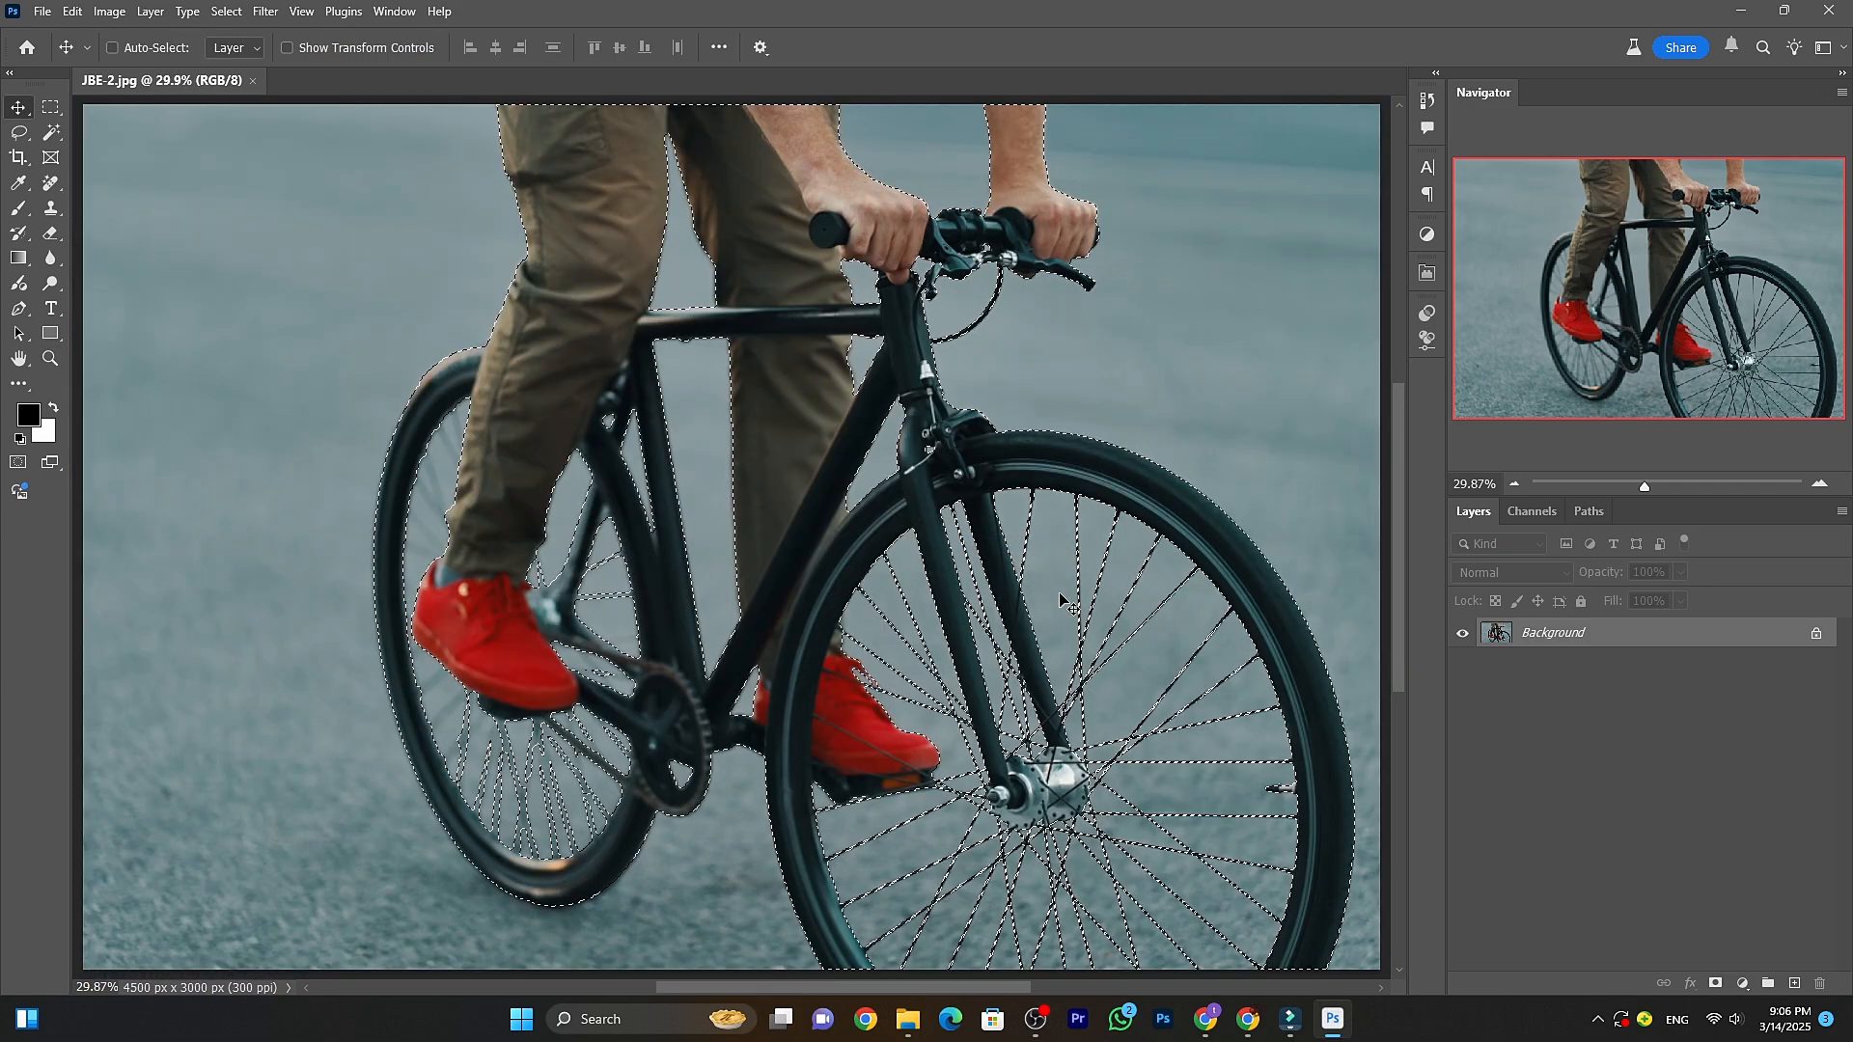
click(1717, 983)
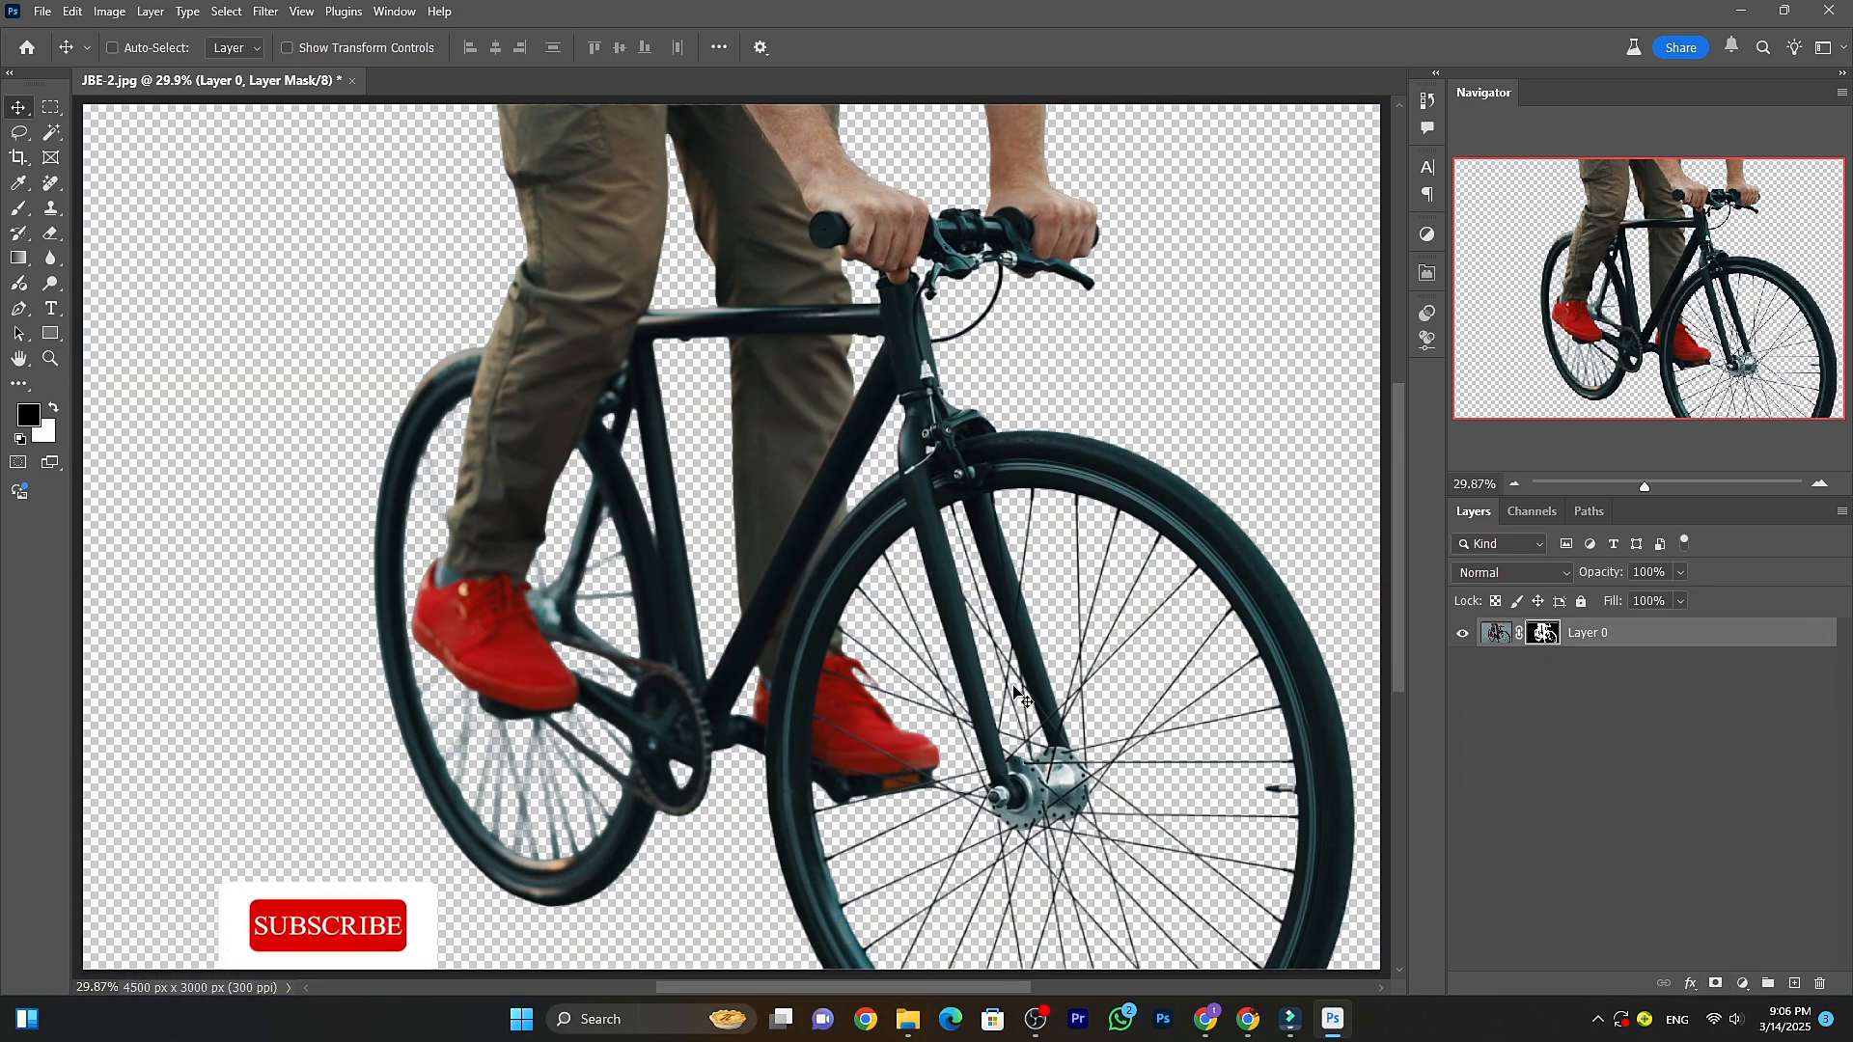
Examine the masked cutout around the front wheel spokes, handlebars, frame, shoes and rear wheel.
ctrl+click(1105, 767)
ctrl+click(1107, 768)
drag(1178, 774, 975, 605)
drag(580, 311, 829, 519)
drag(738, 310, 865, 591)
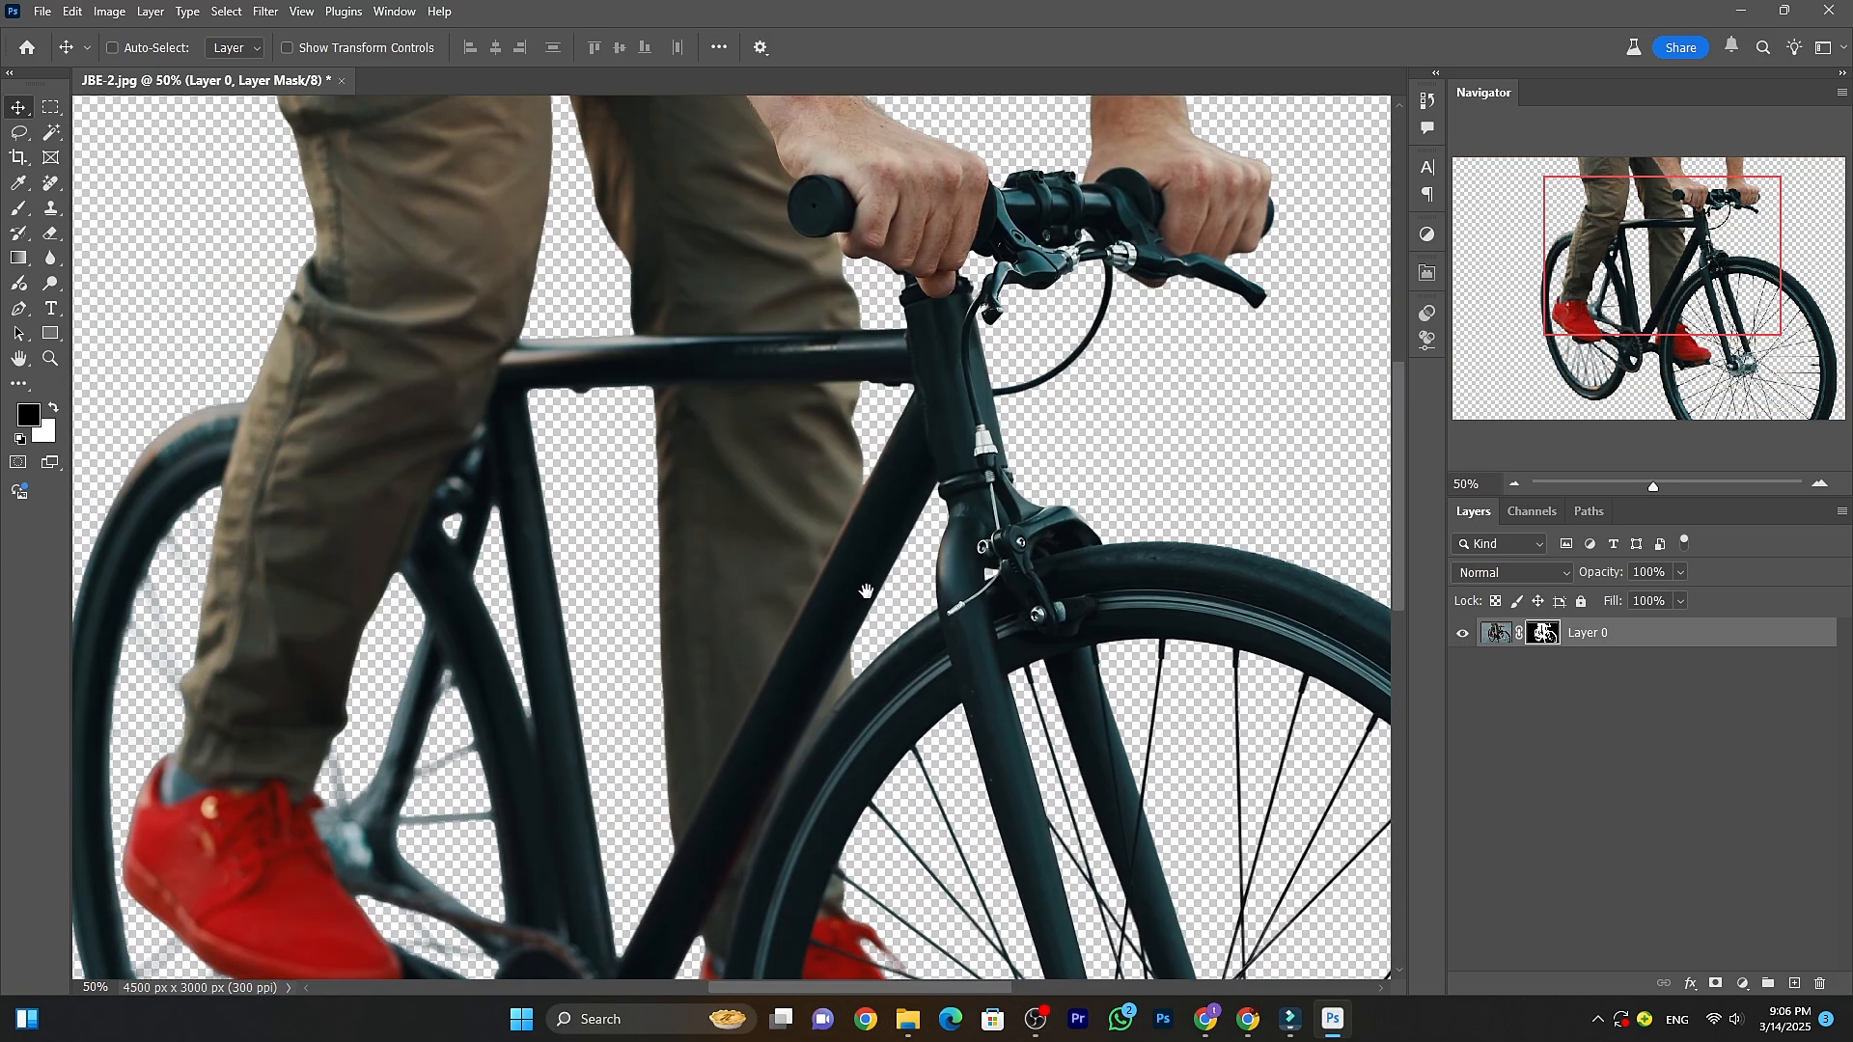
drag(750, 235, 815, 426)
drag(681, 787, 624, 420)
drag(510, 618, 603, 470)
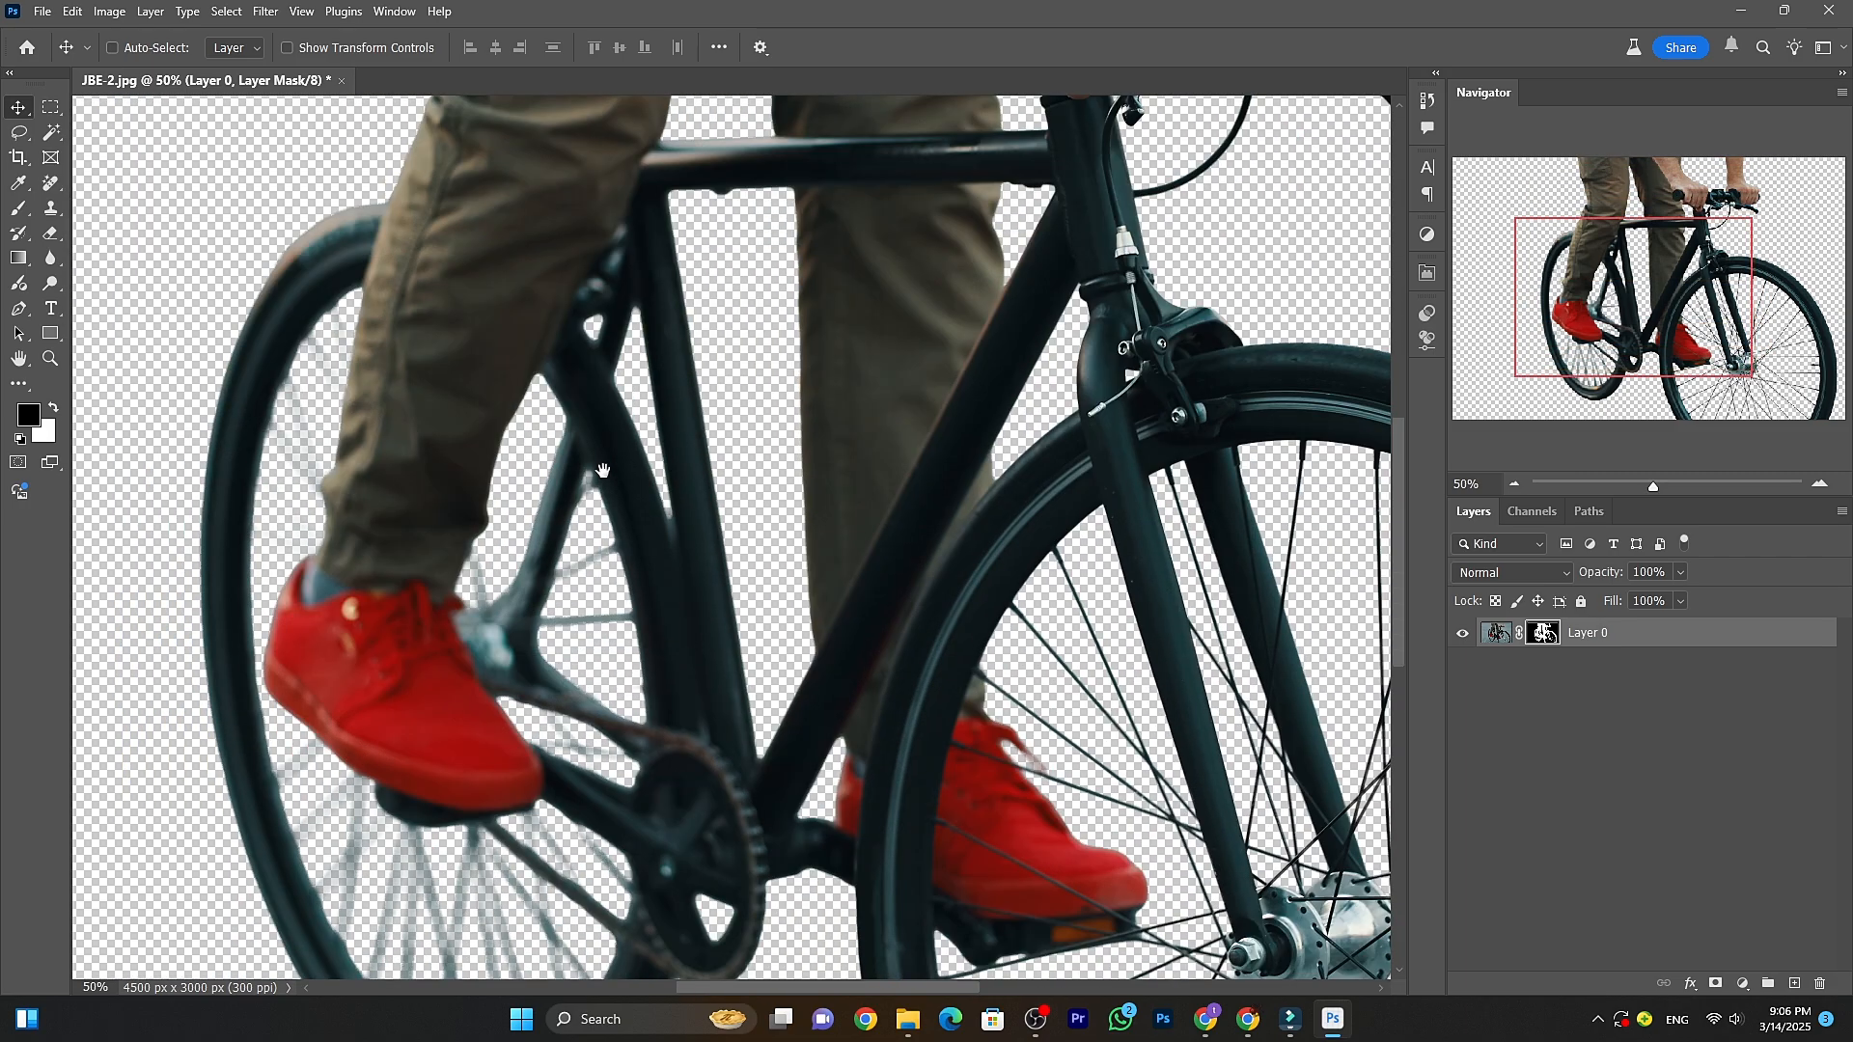
right_click(774, 523)
click(801, 526)
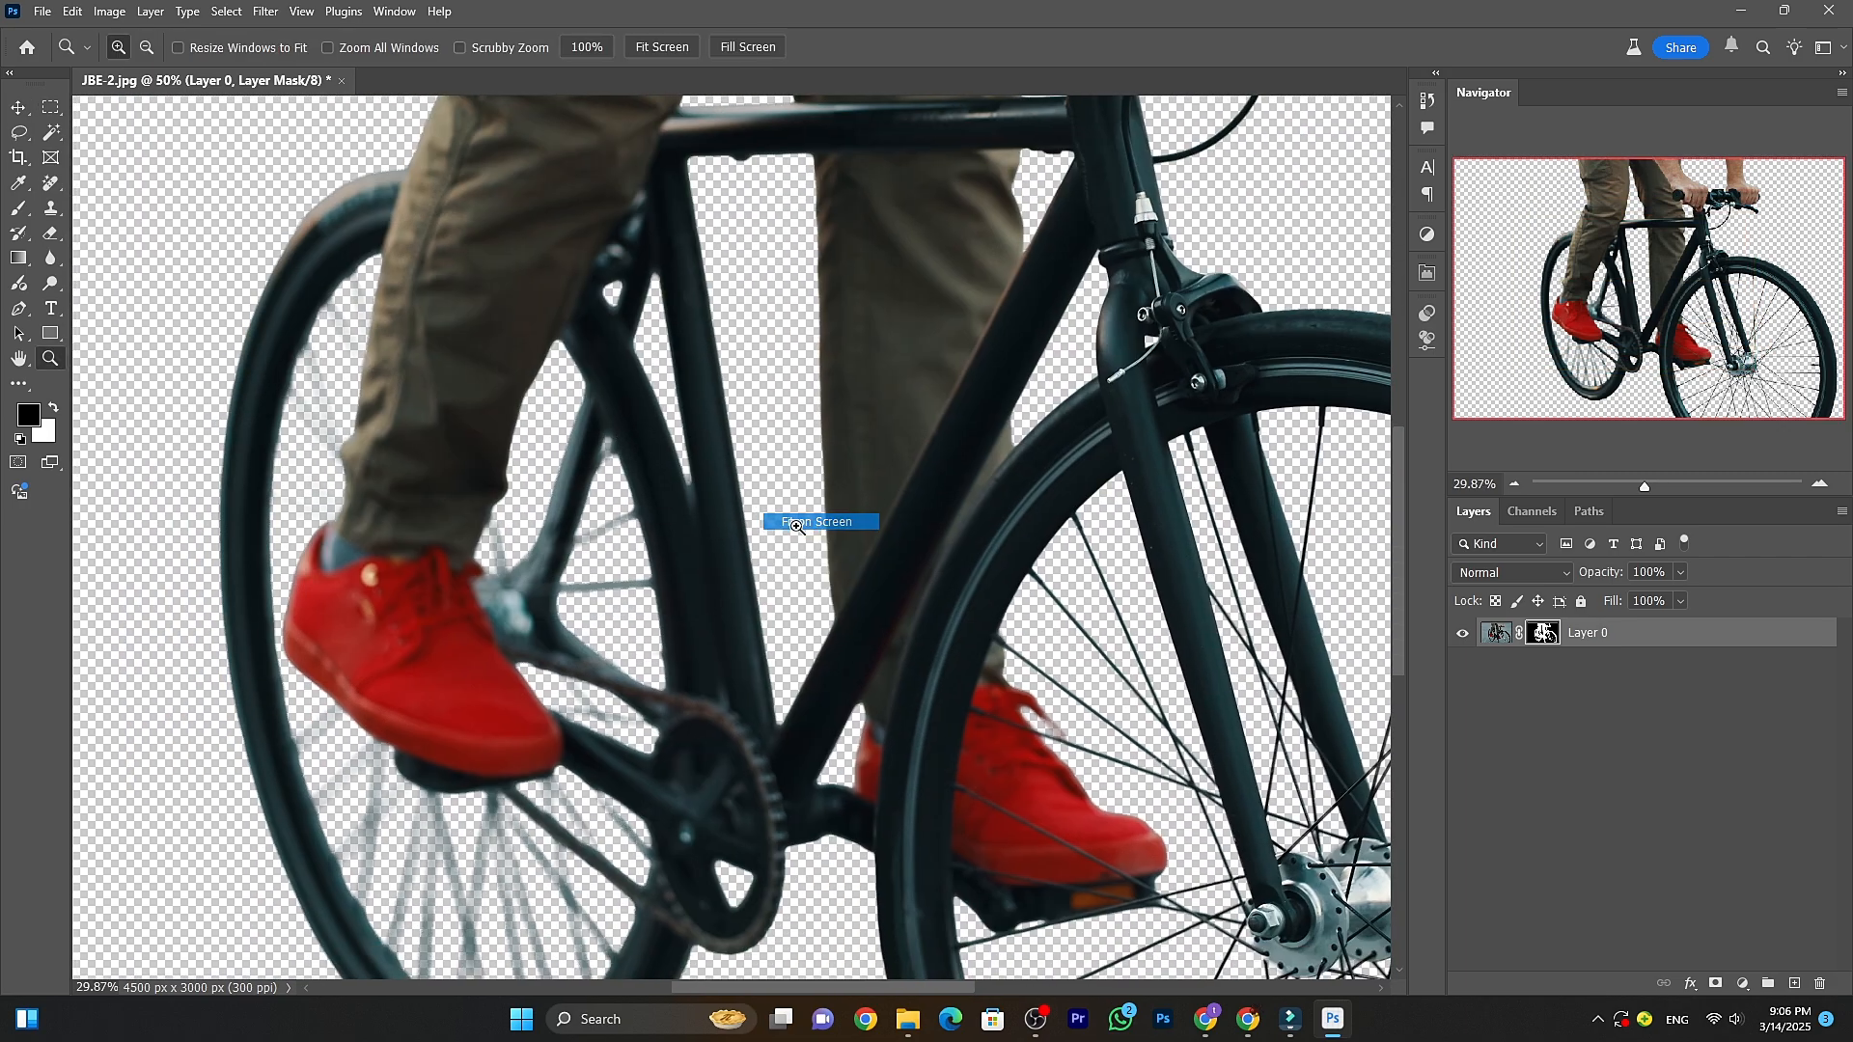
View the bicycle layer's mask alone to inspect the spoke detail, and return to the normal image view.
alt+click(1544, 633)
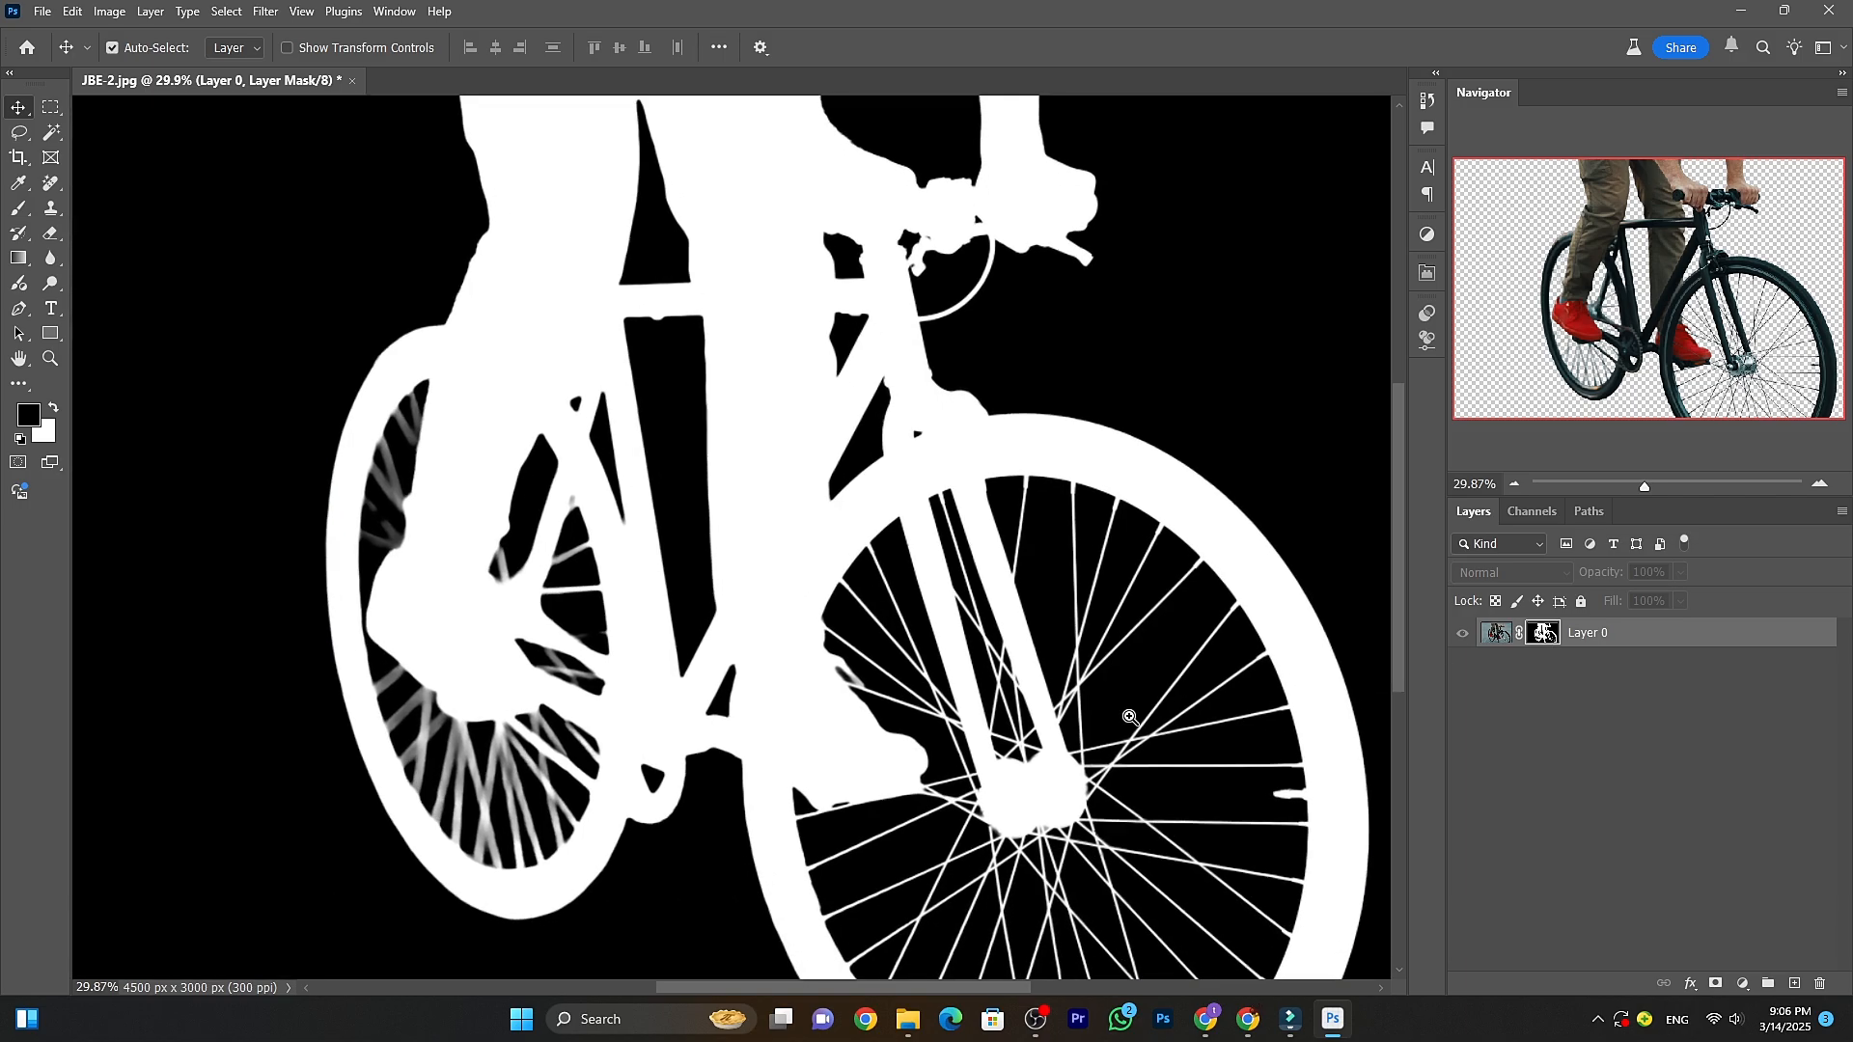
scroll(1129, 709, up, 1)
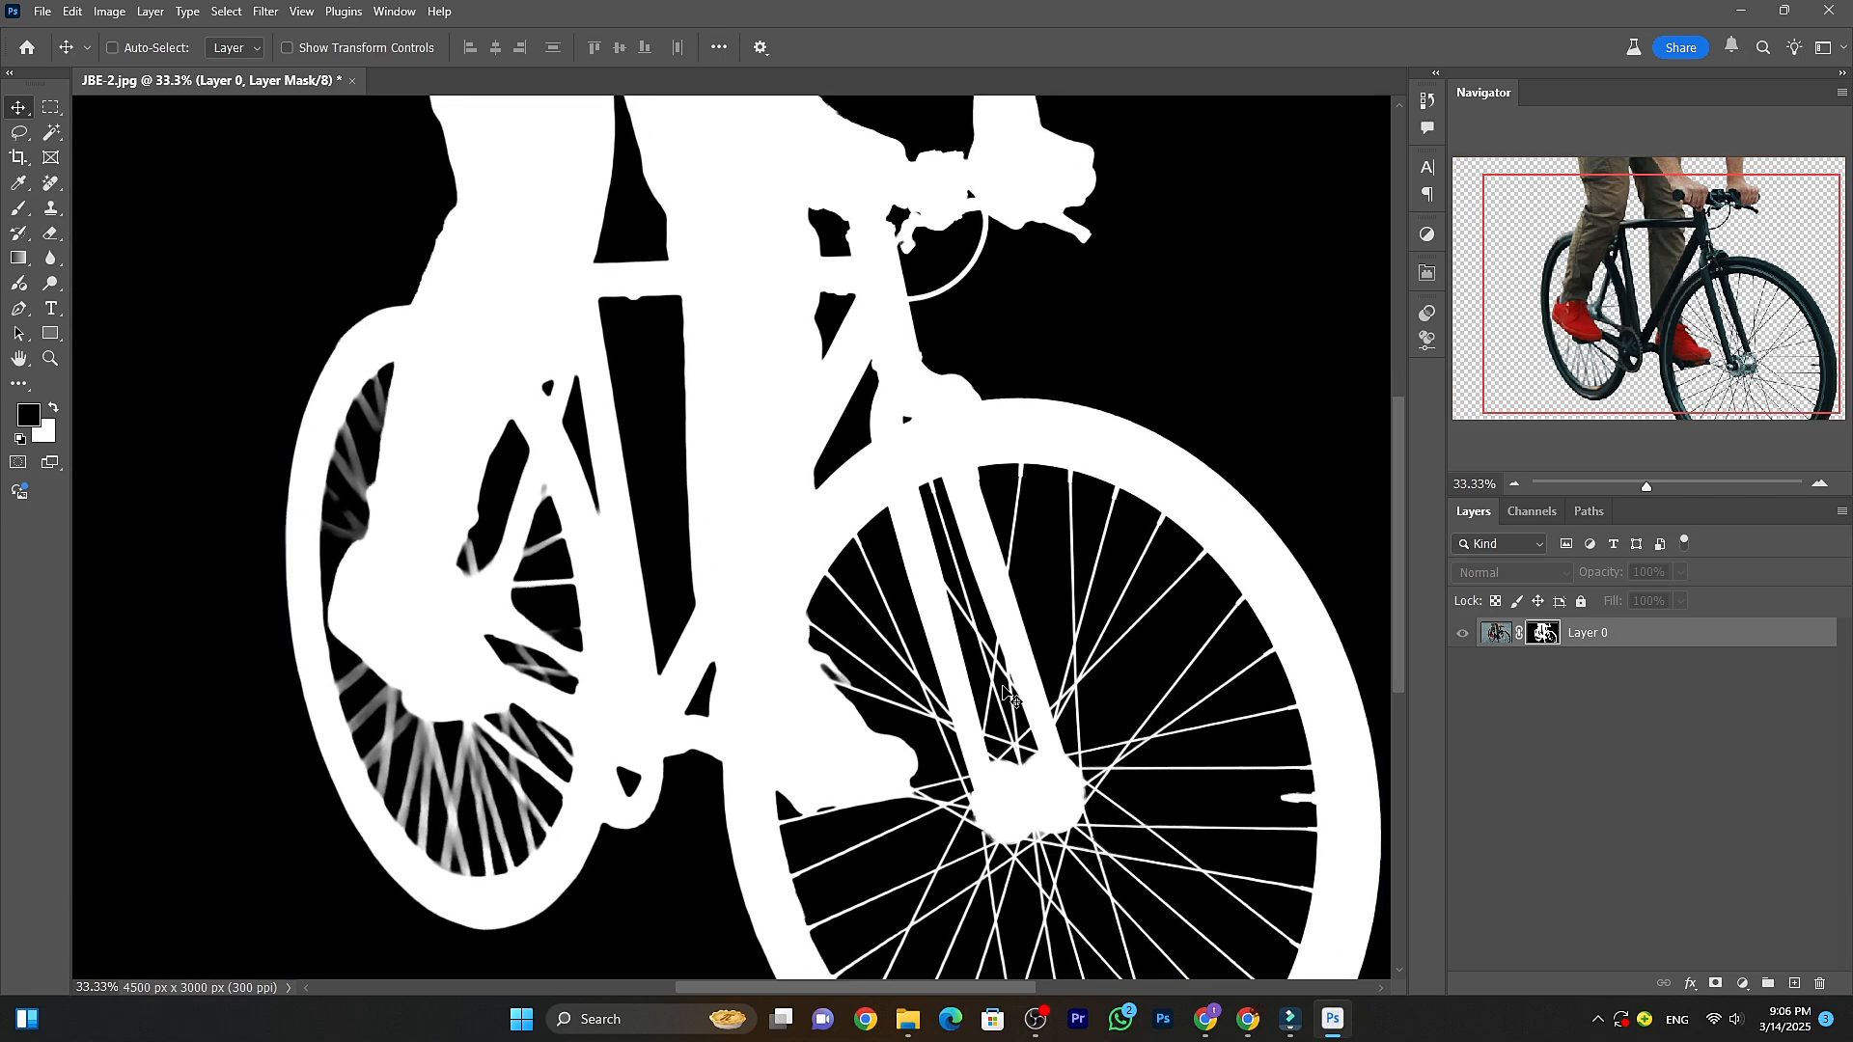
alt+click(1544, 633)
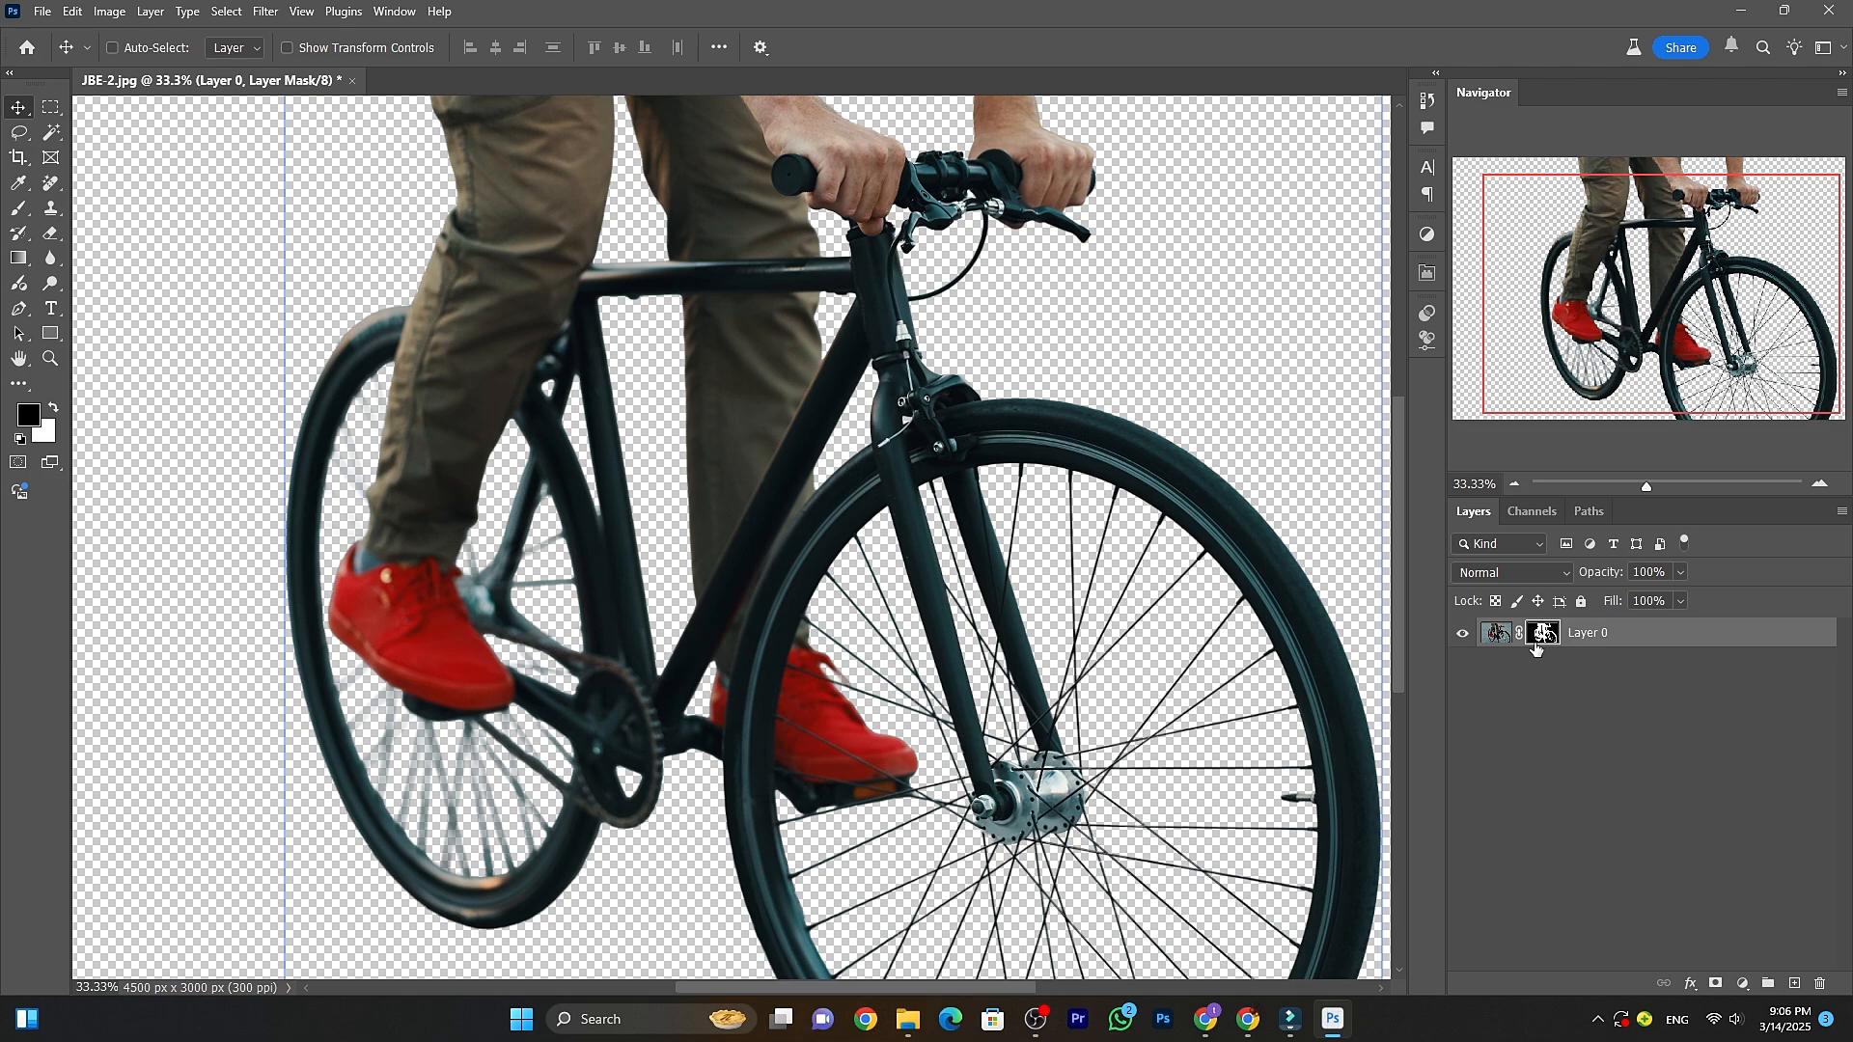
Add a black (000000) Solid Color fill layer and move it beneath the masked bicycle layer.
click(1743, 984)
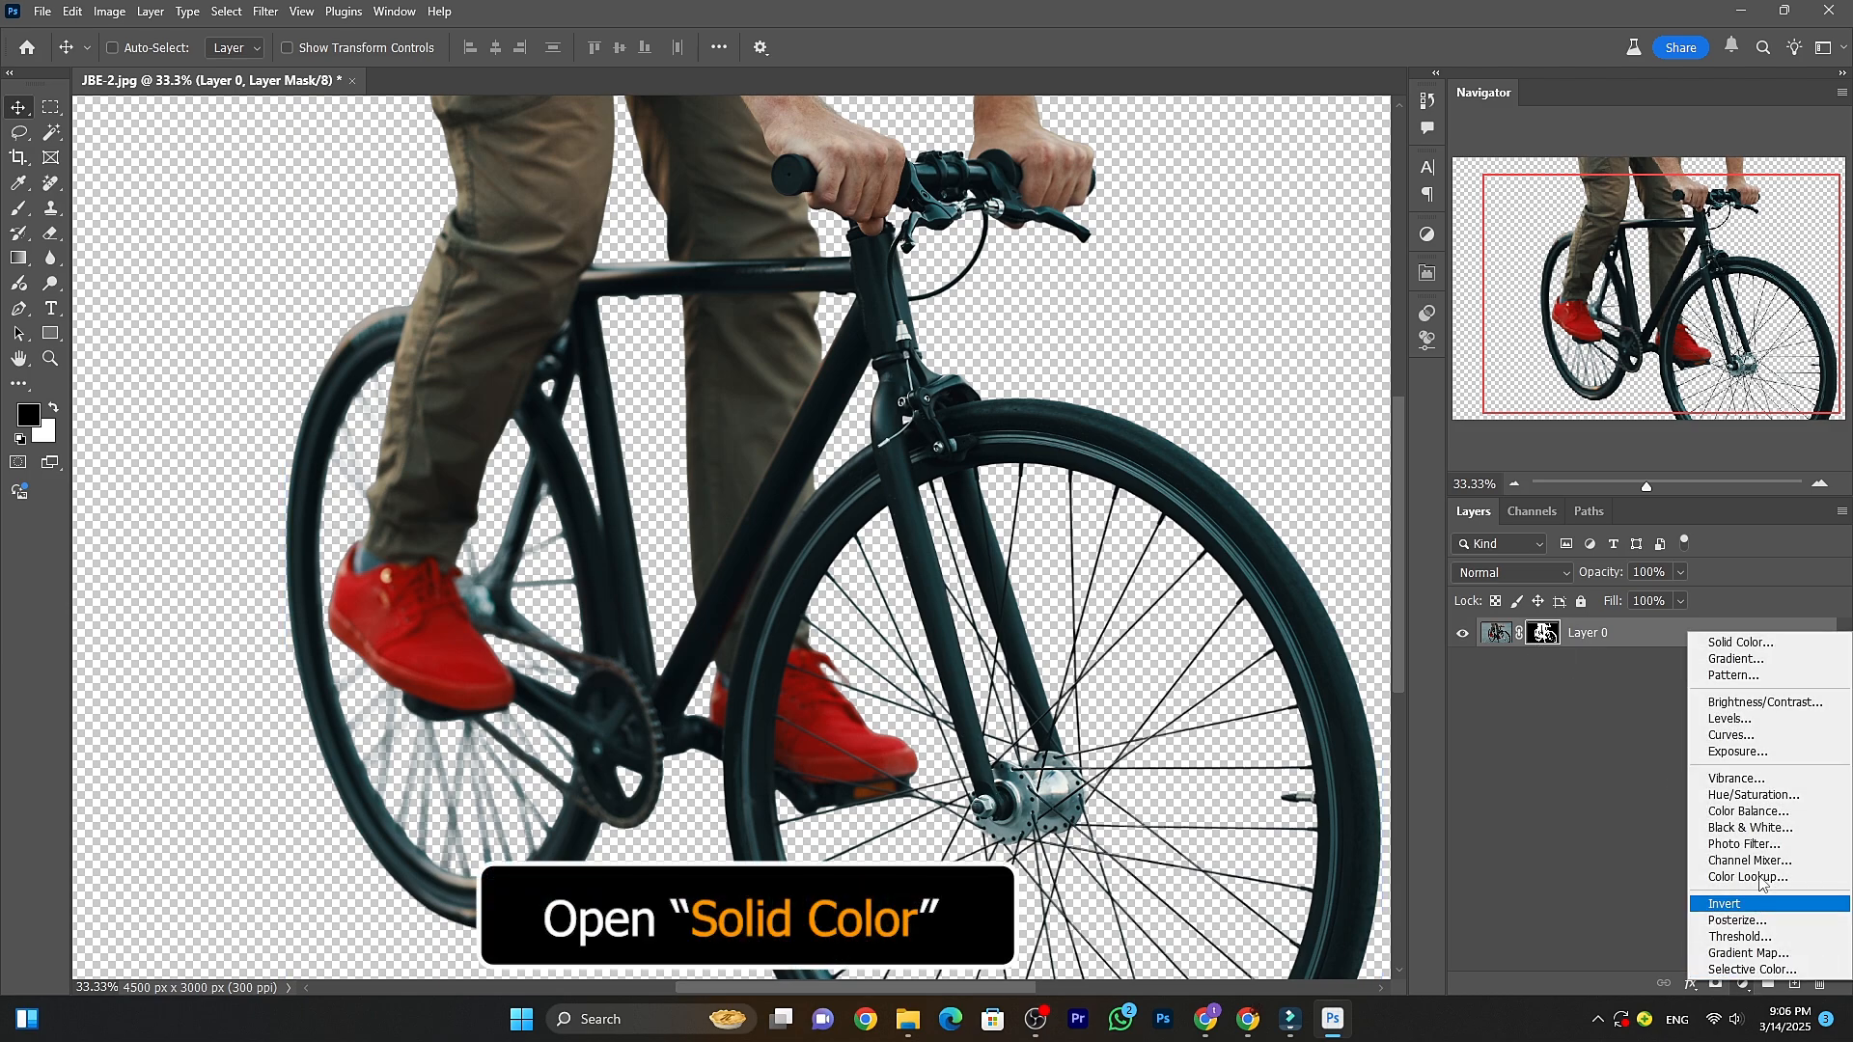
click(1753, 645)
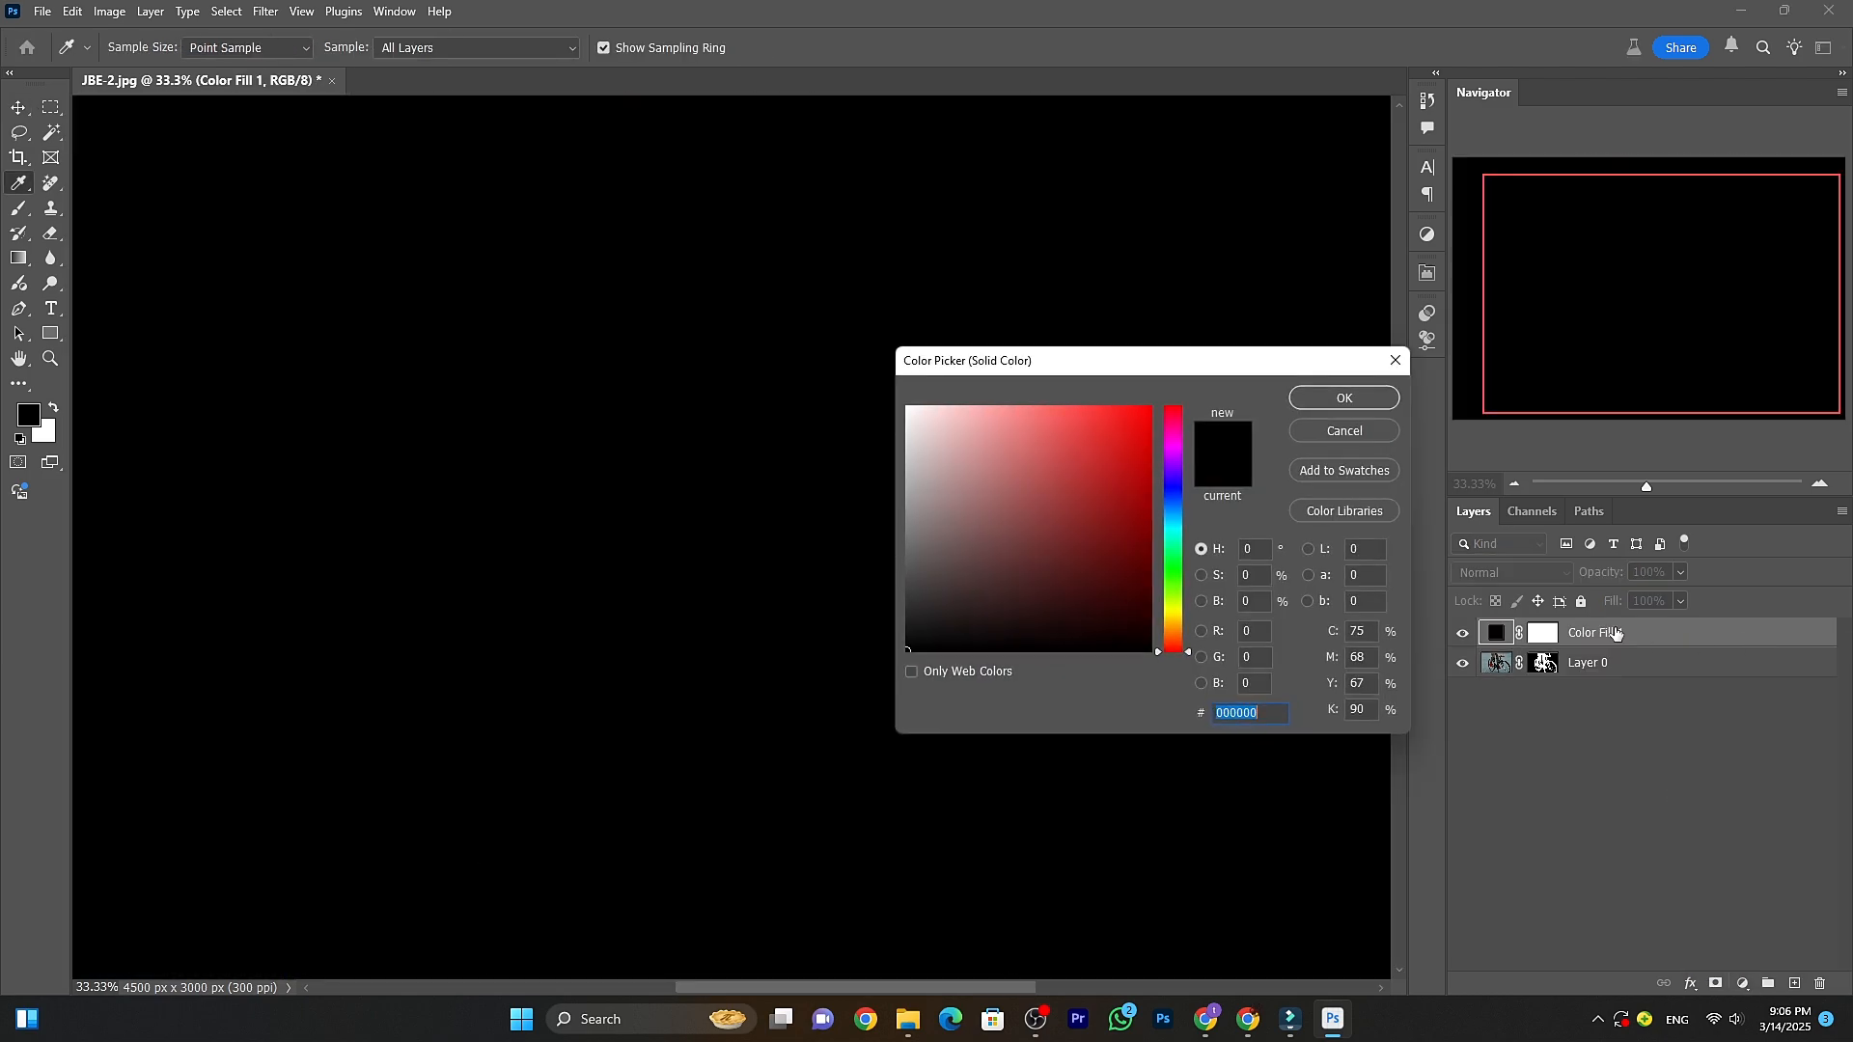
click(1349, 398)
key(v)
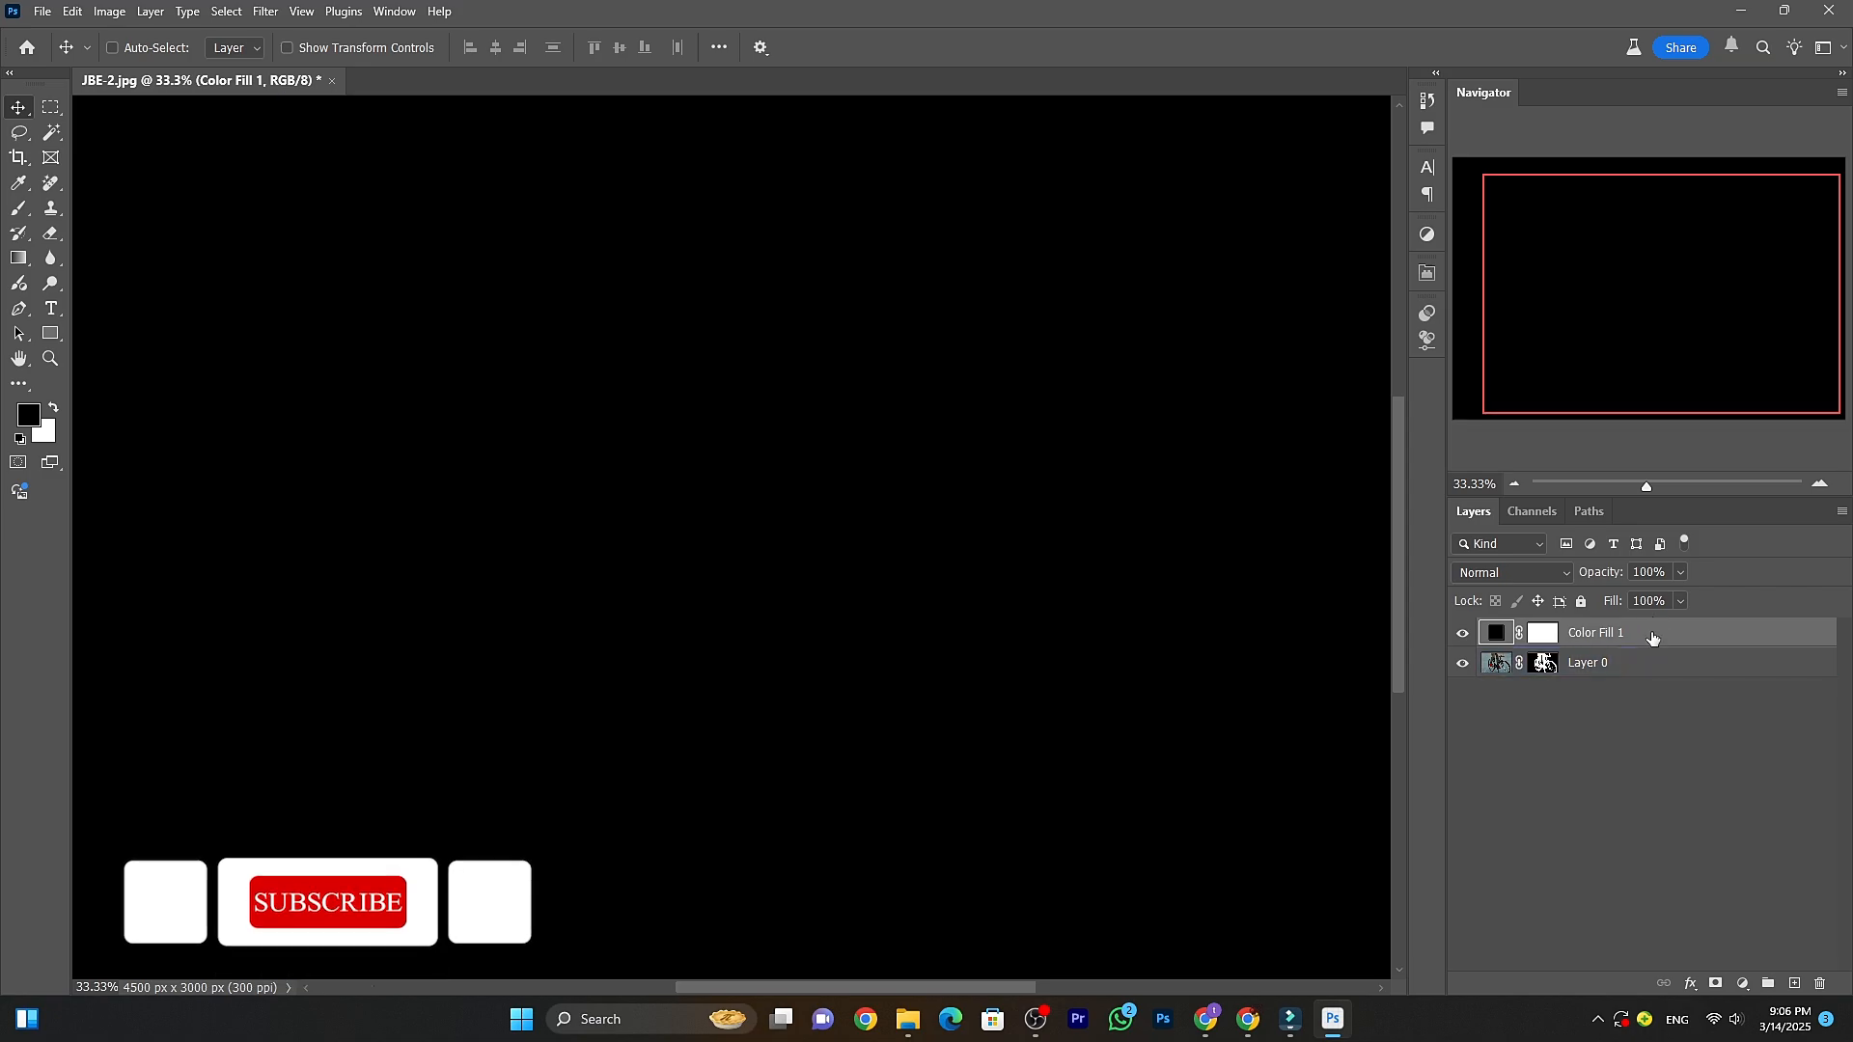
drag(1657, 635, 1658, 682)
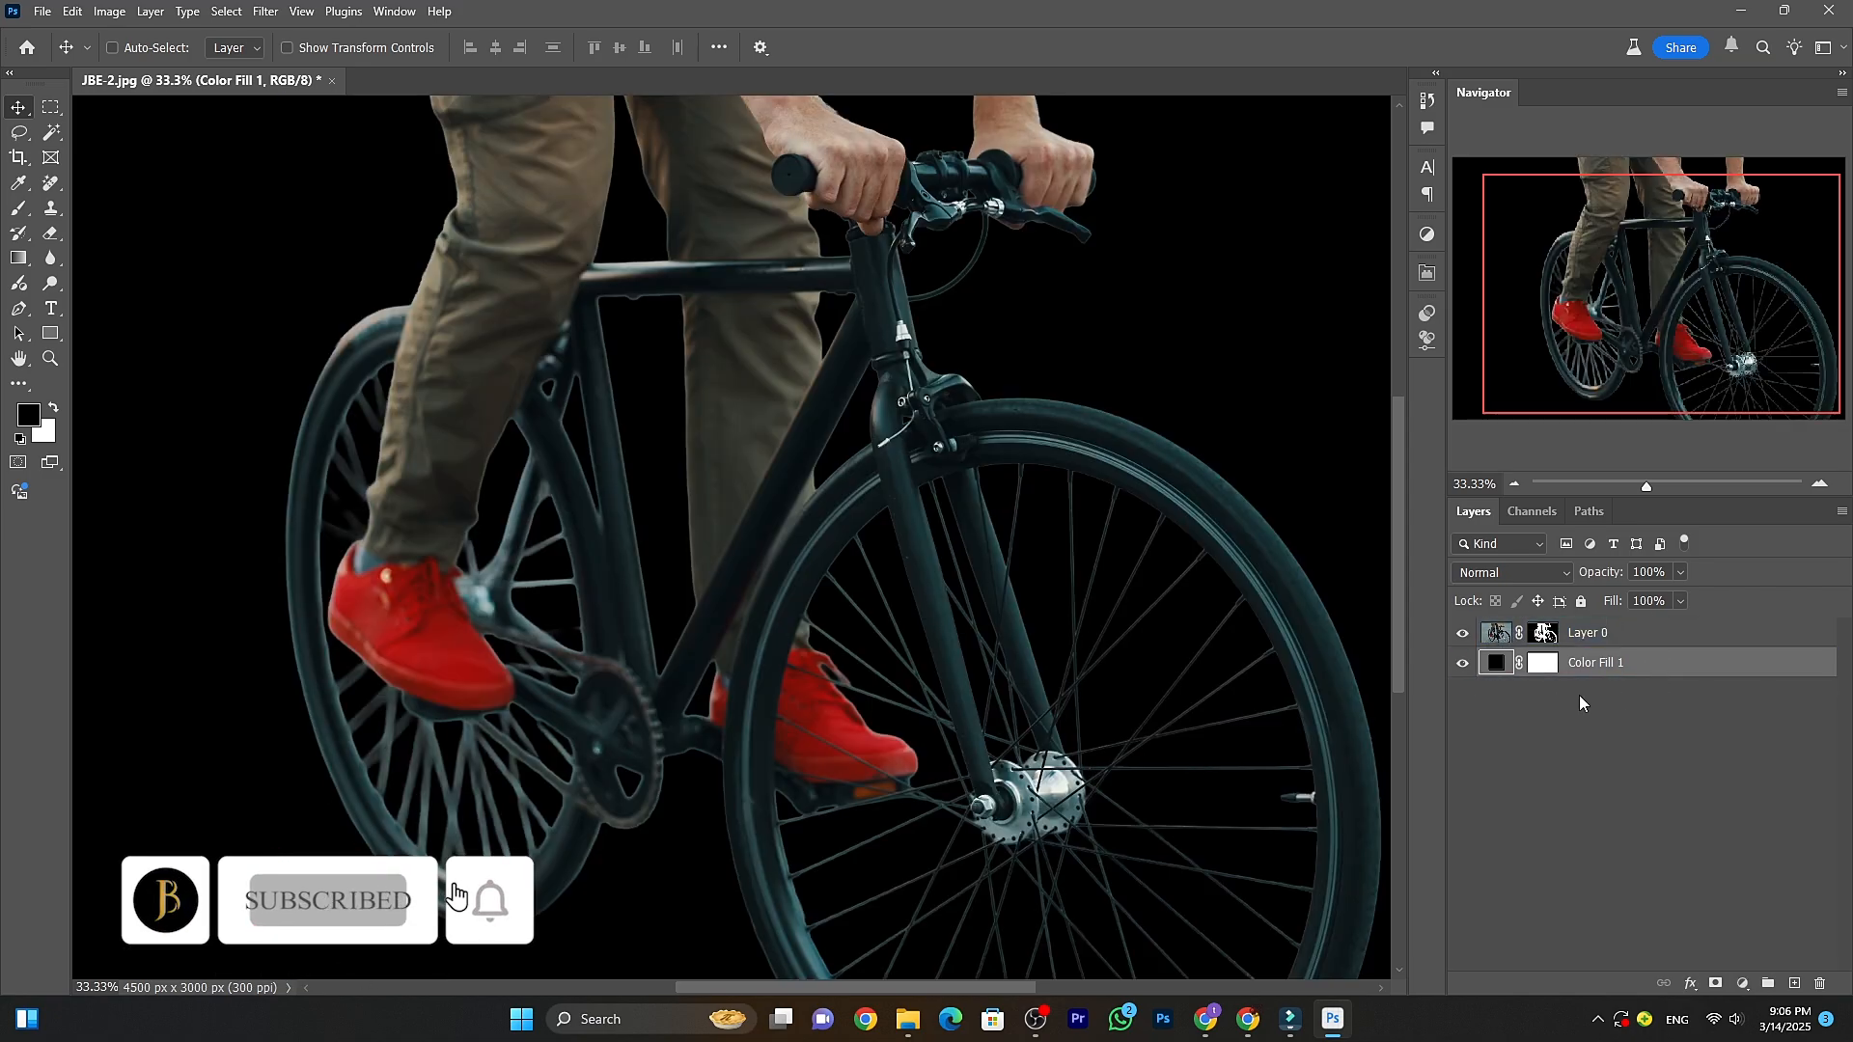
Toggle the visibility of the masked bicycle layer off and on to compare it with the black backdrop.
click(1463, 634)
click(1463, 636)
click(1554, 634)
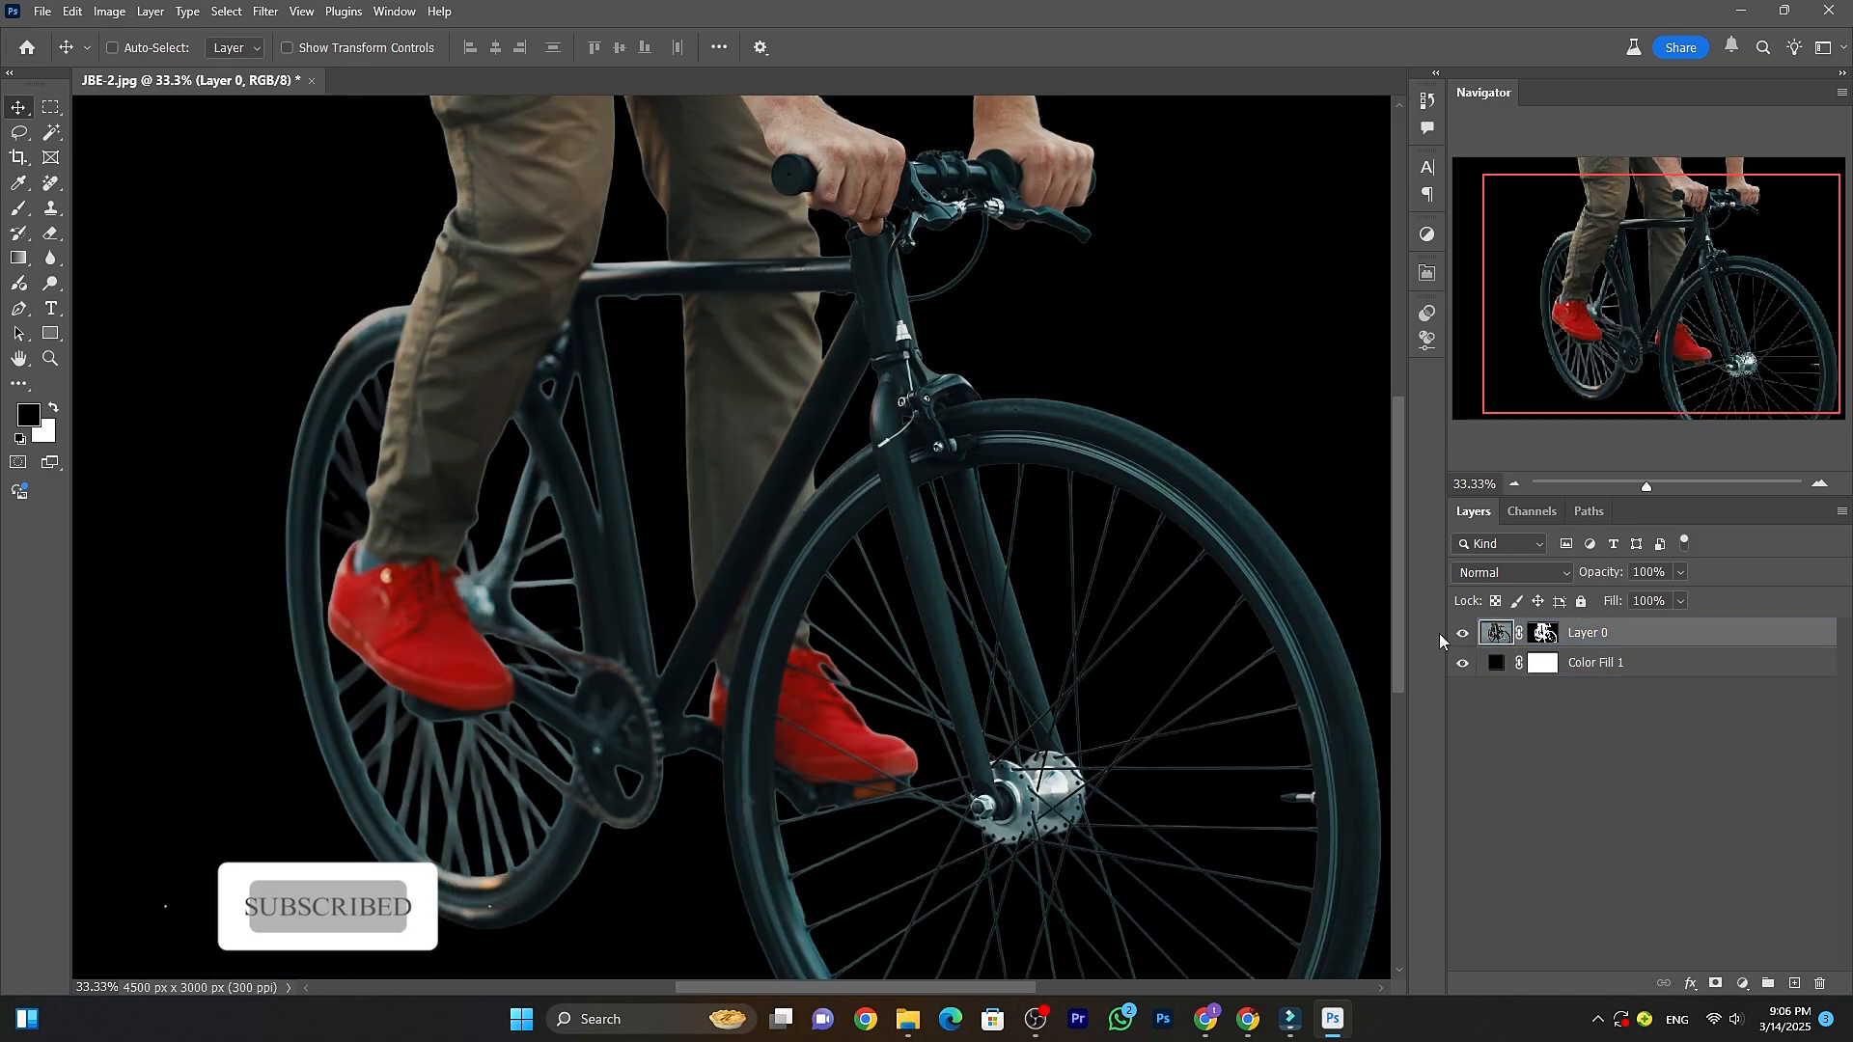
click(1463, 637)
click(1463, 638)
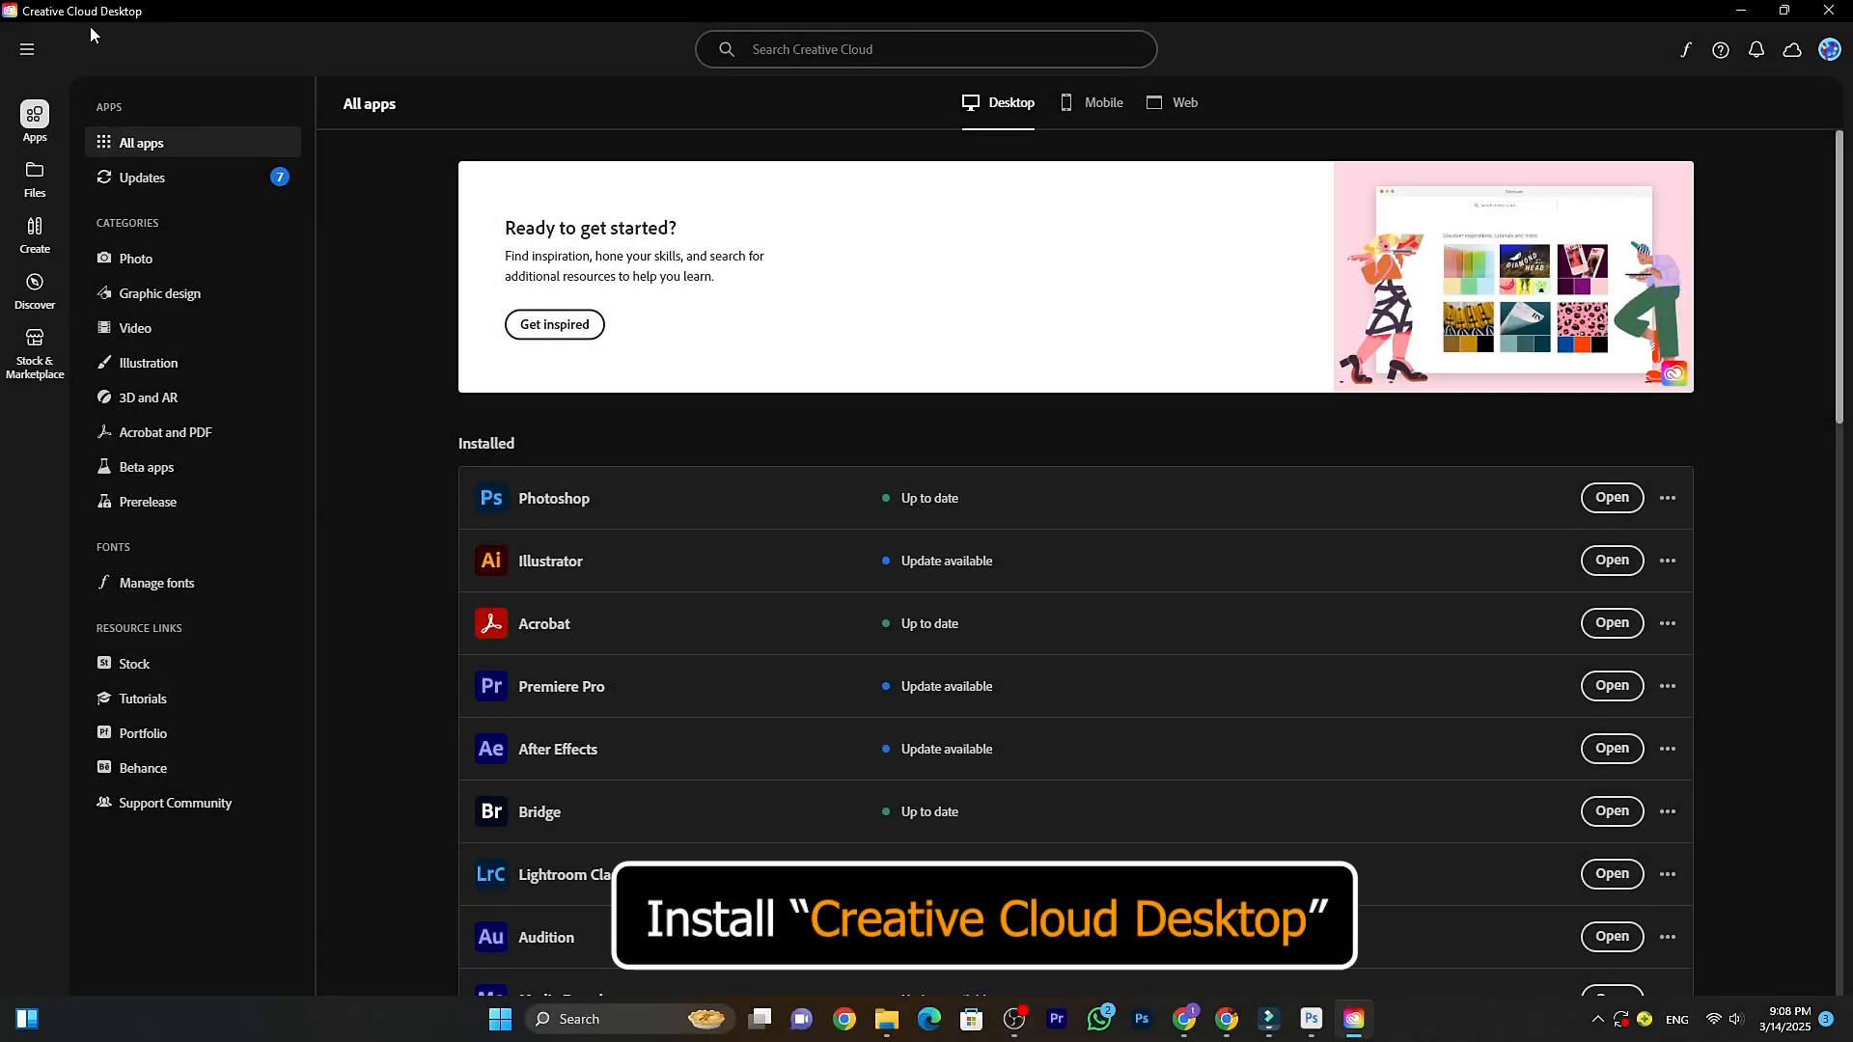
Check Photoshop (Beta) among the Beta apps in Creative Cloud Desktop, and return to Photoshop.
click(189, 483)
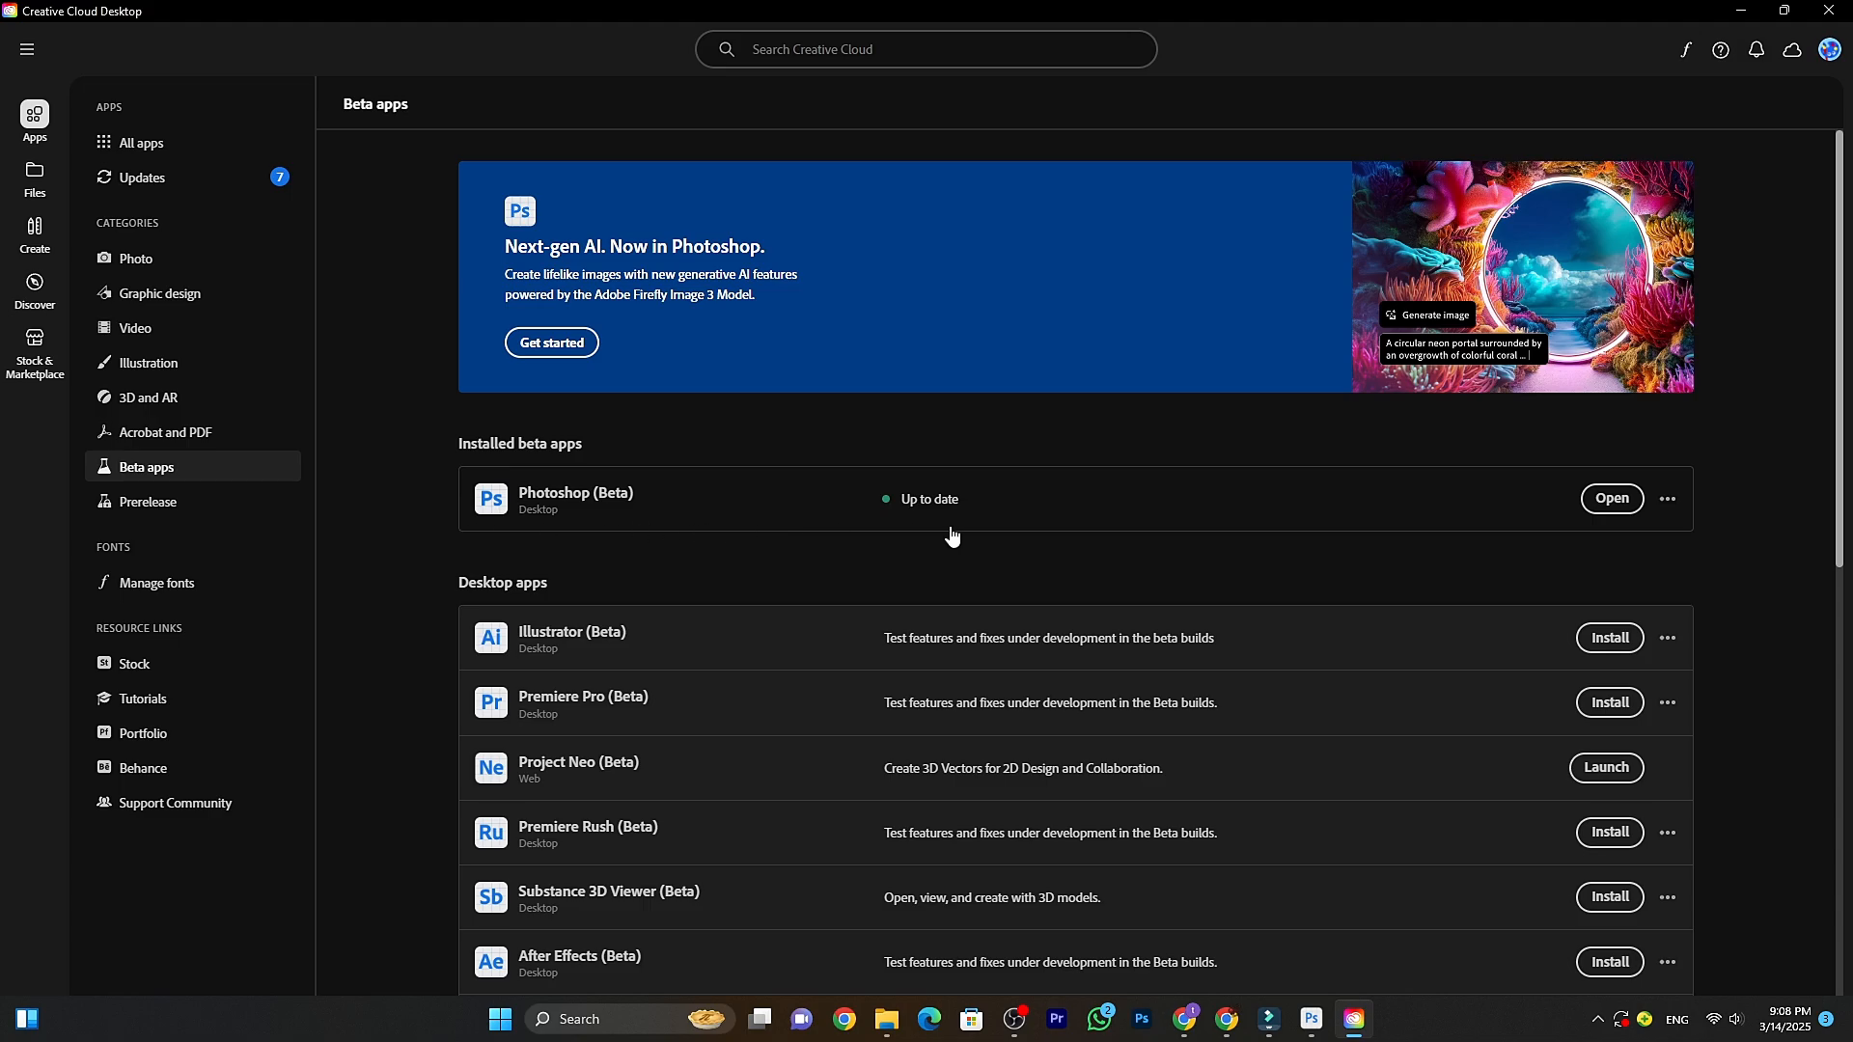
click(1759, 12)
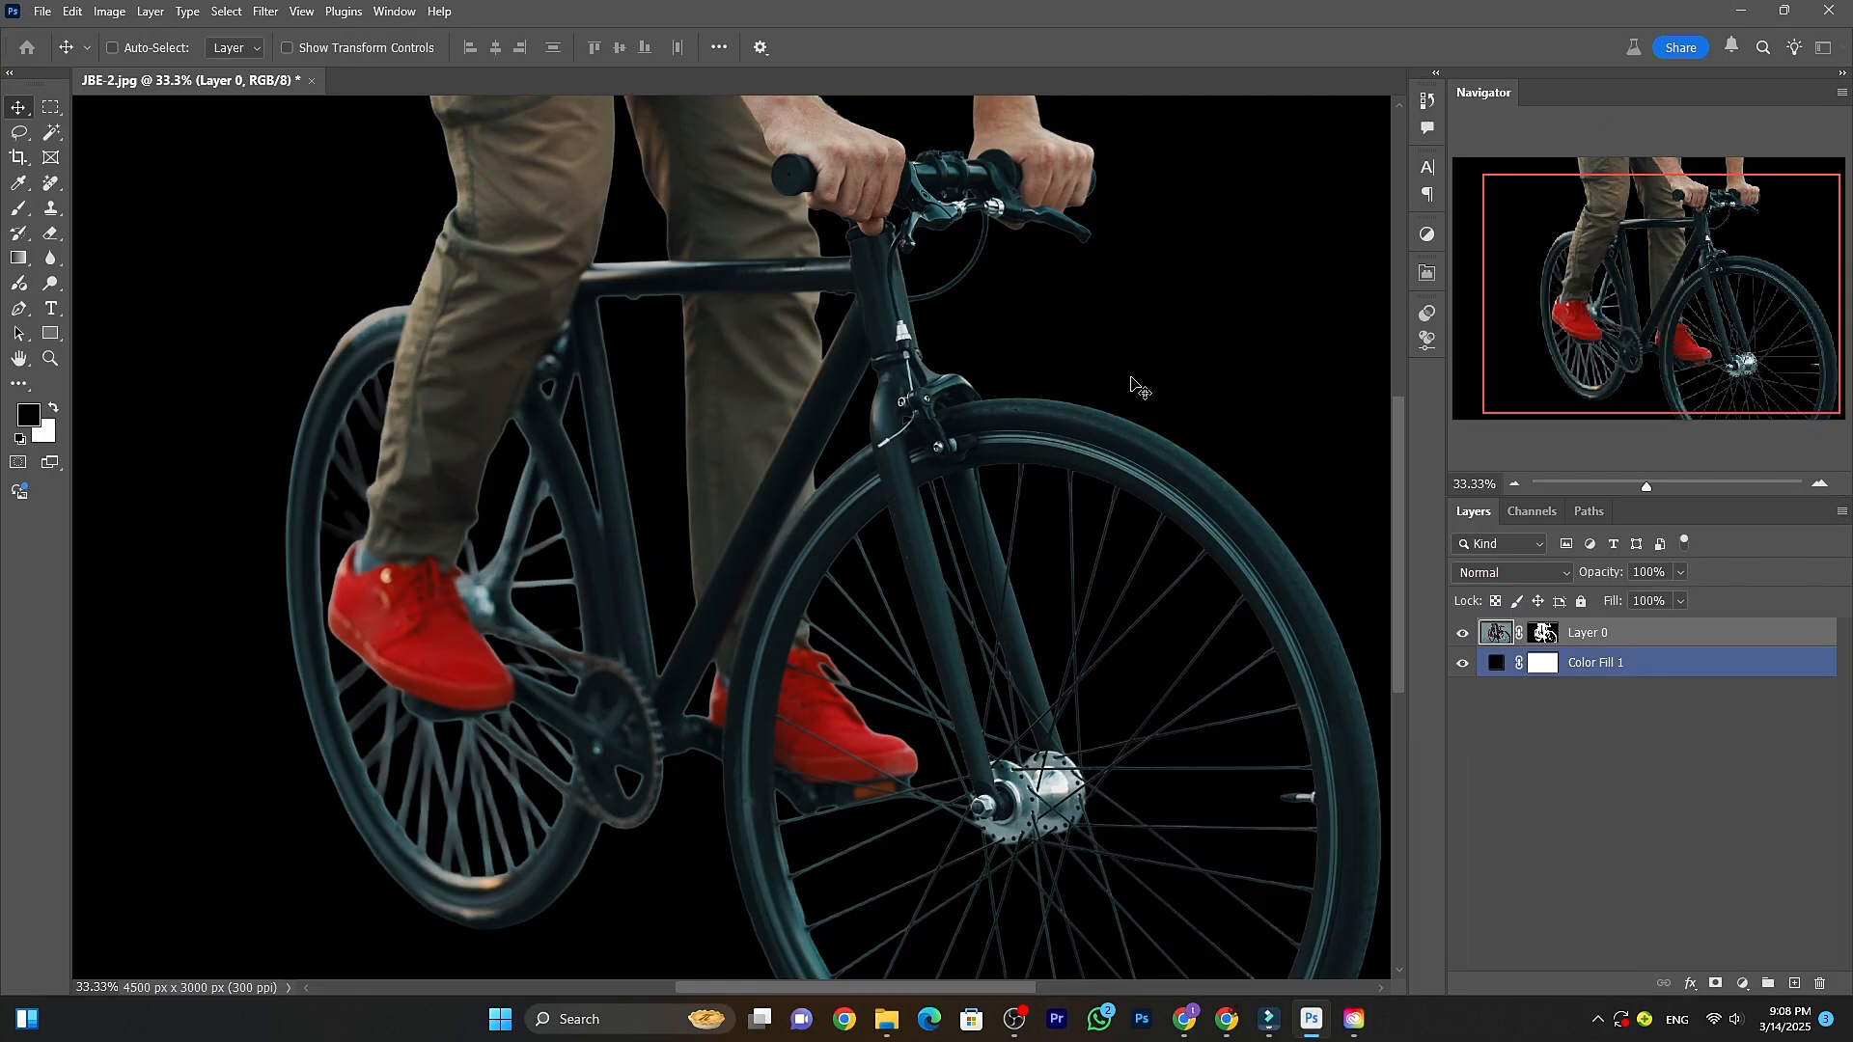
Set Select Subject and Remove Background to Cloud (Detailed results) in the Image Processing preferences.
click(73, 12)
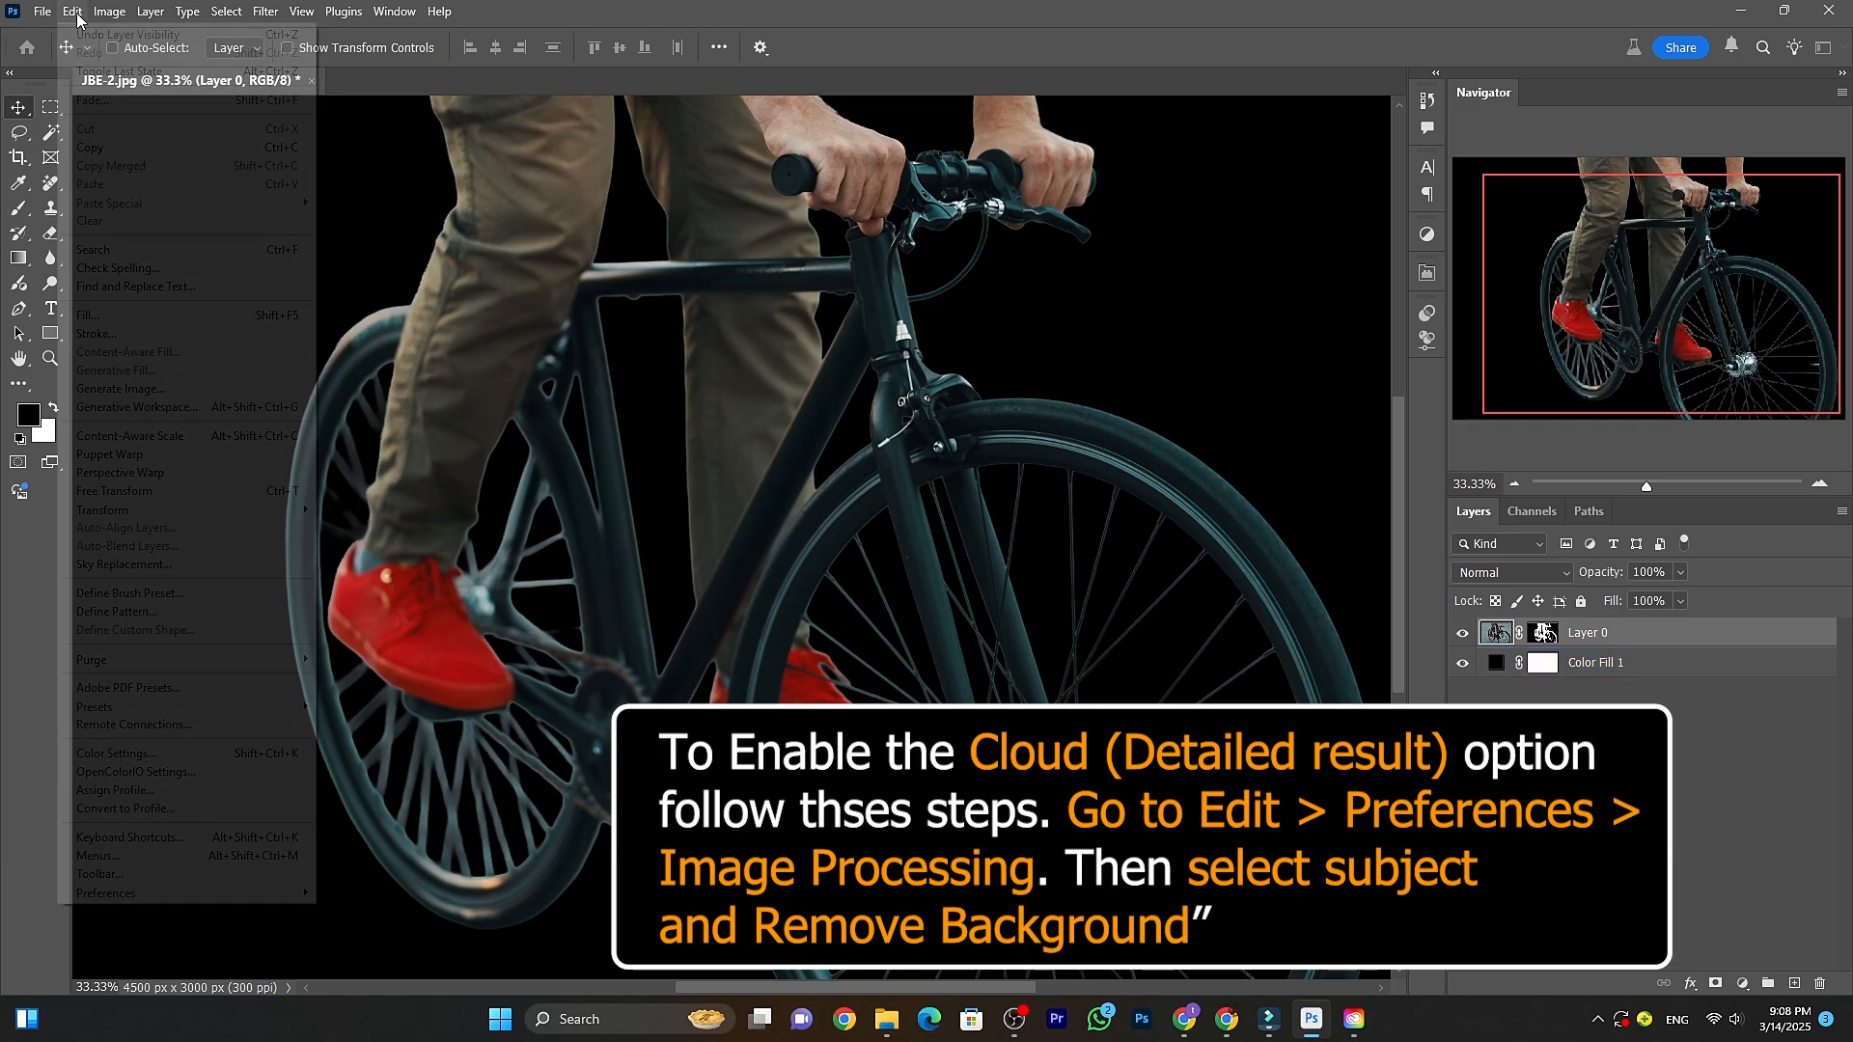
mouse_move(310, 898)
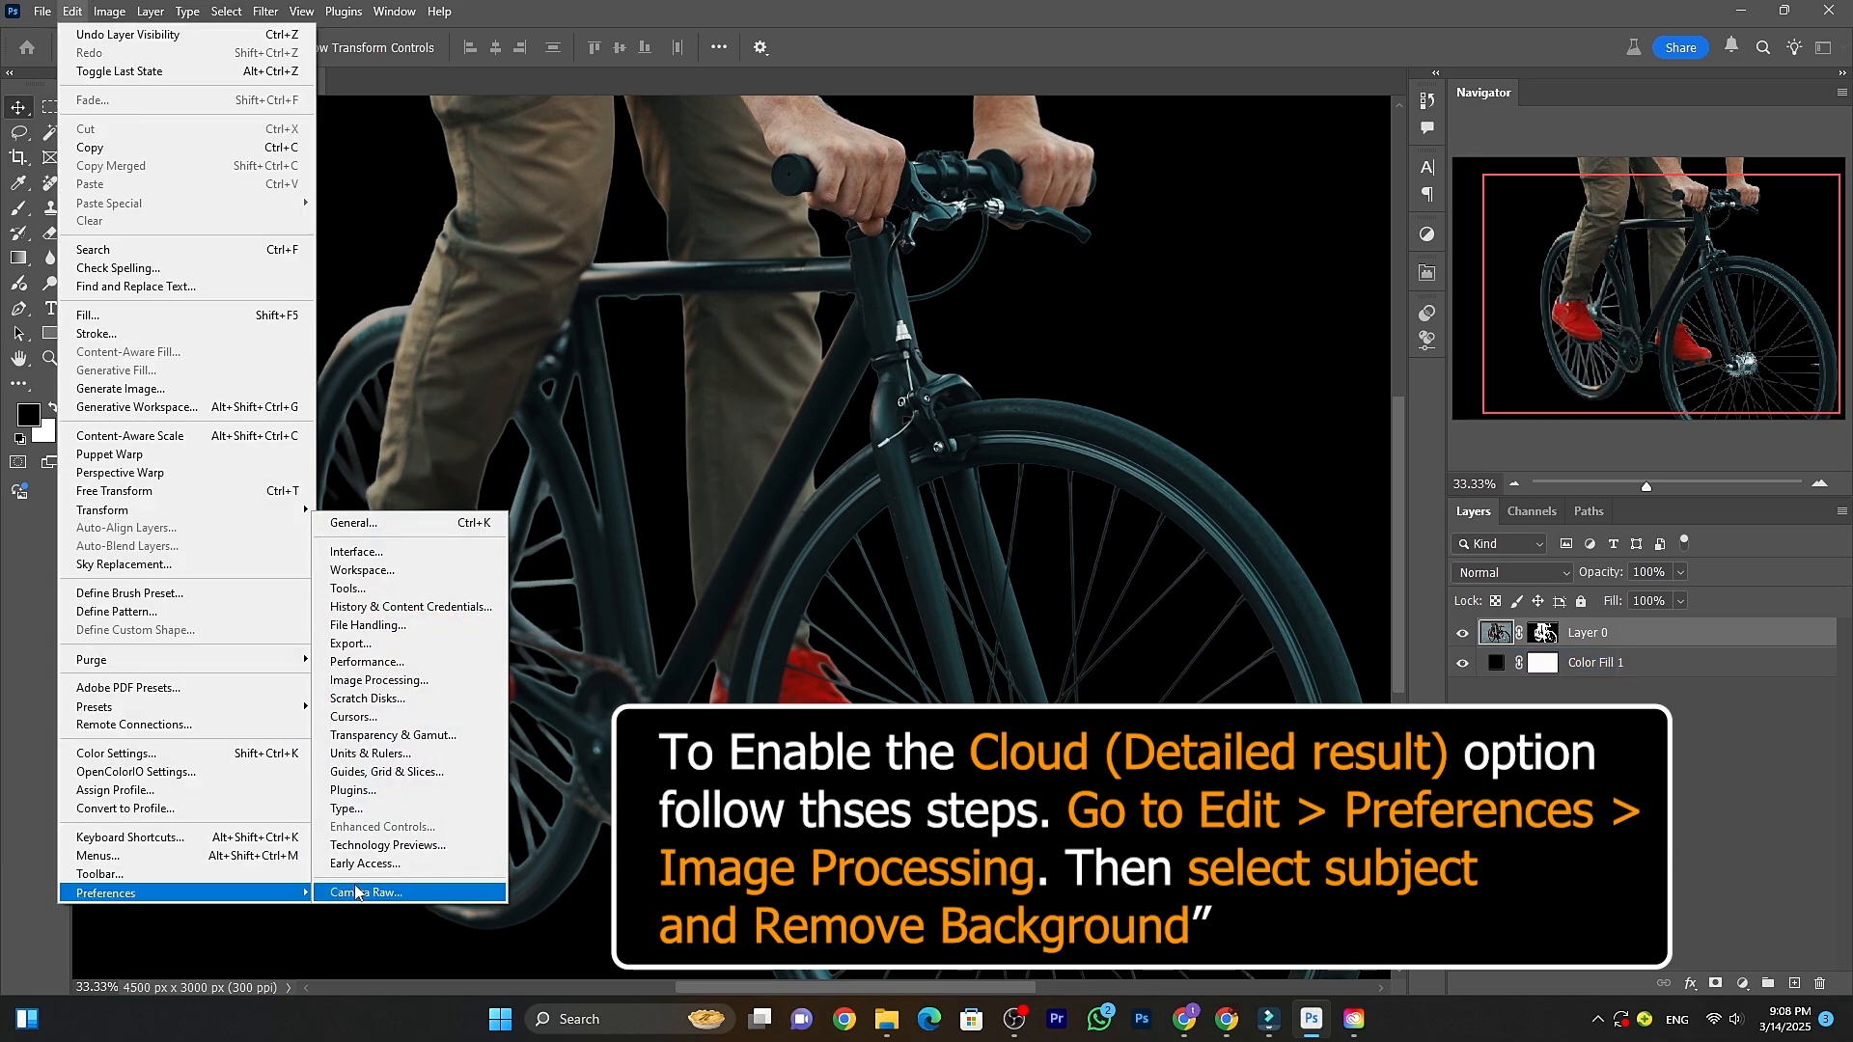
click(459, 683)
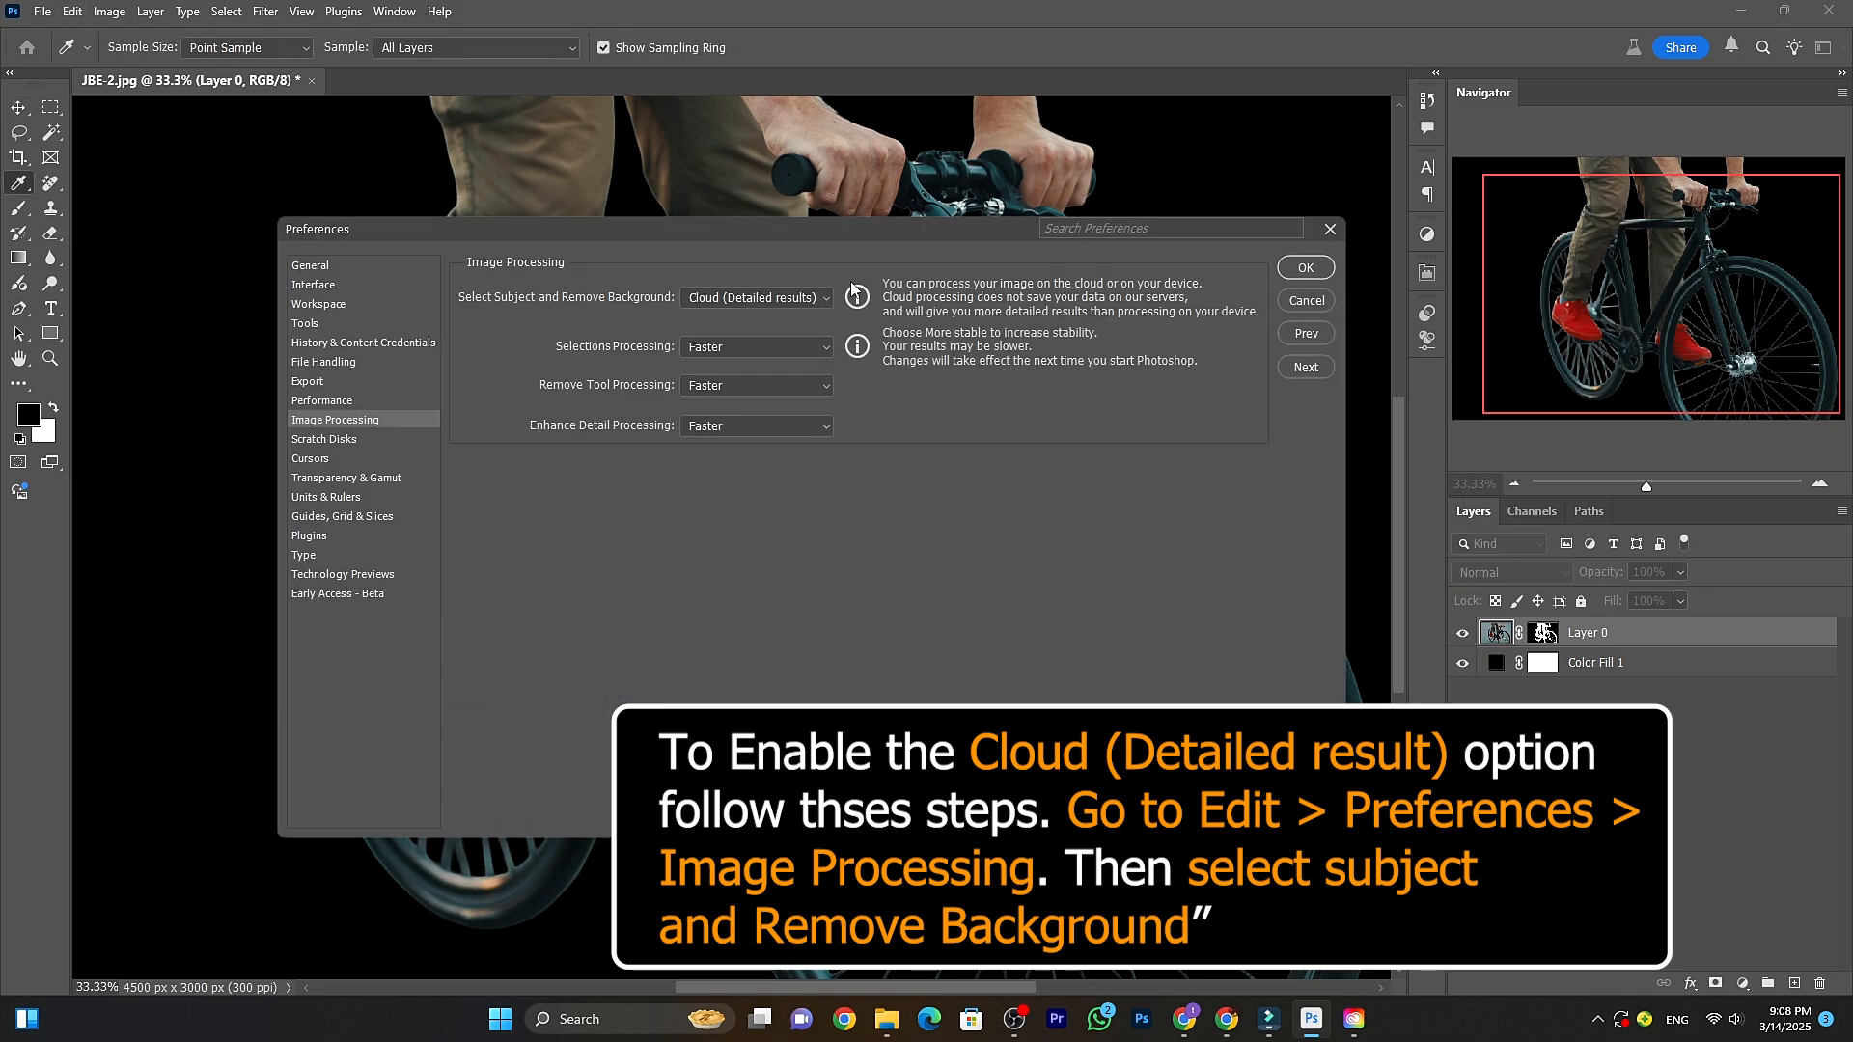
click(796, 304)
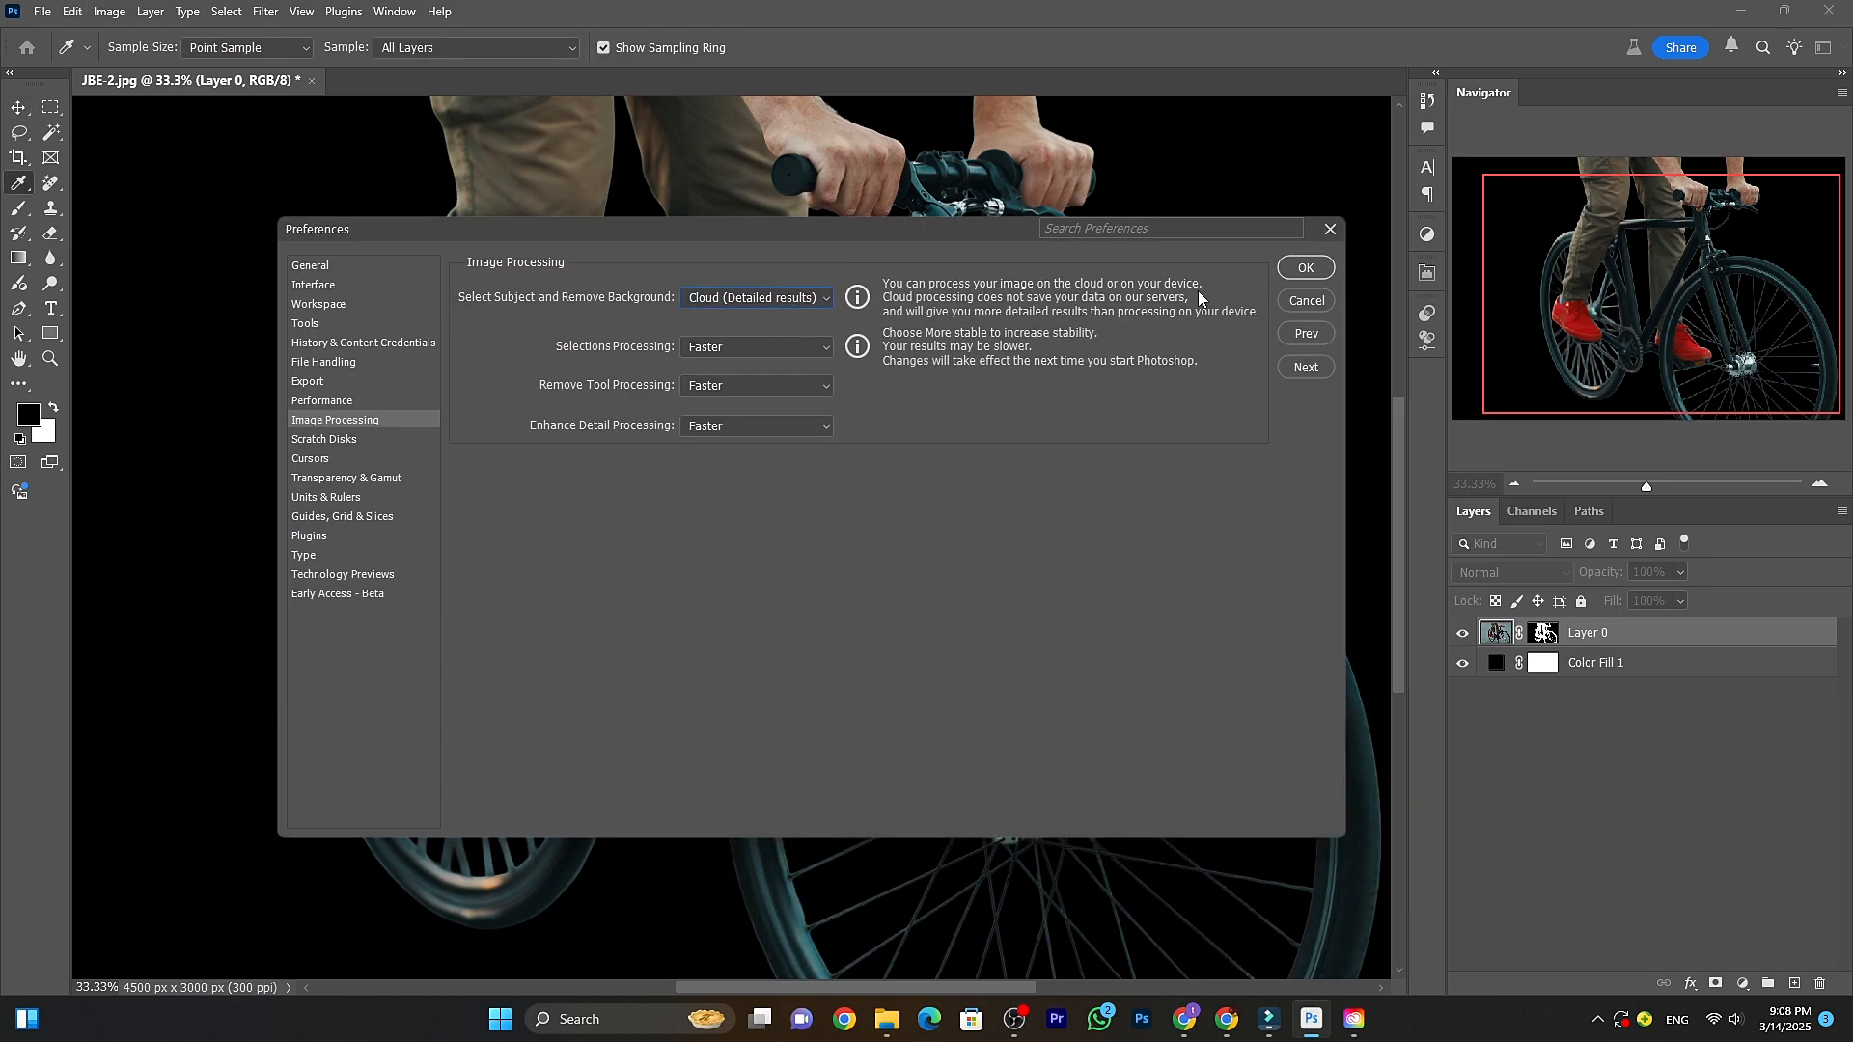
click(1293, 270)
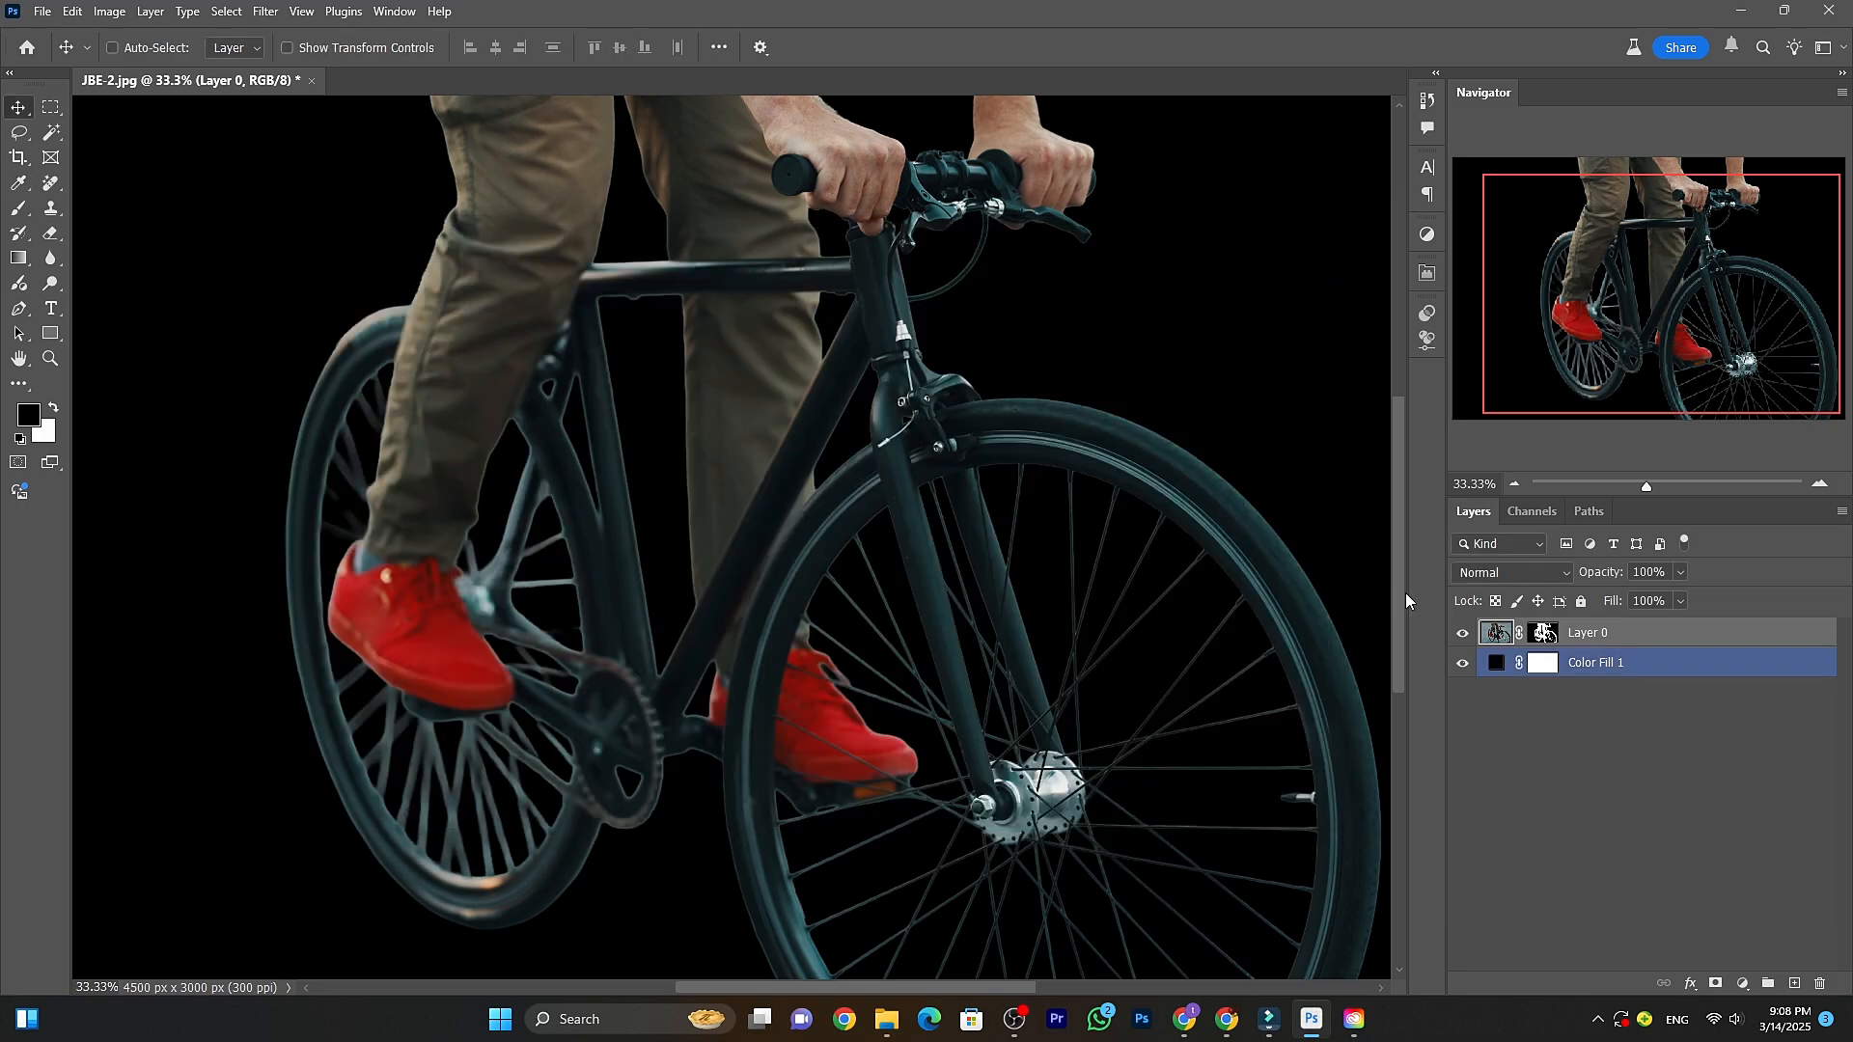
Hide and show Layer 0 once more to review the final cutout over black.
click(1462, 632)
click(1463, 632)
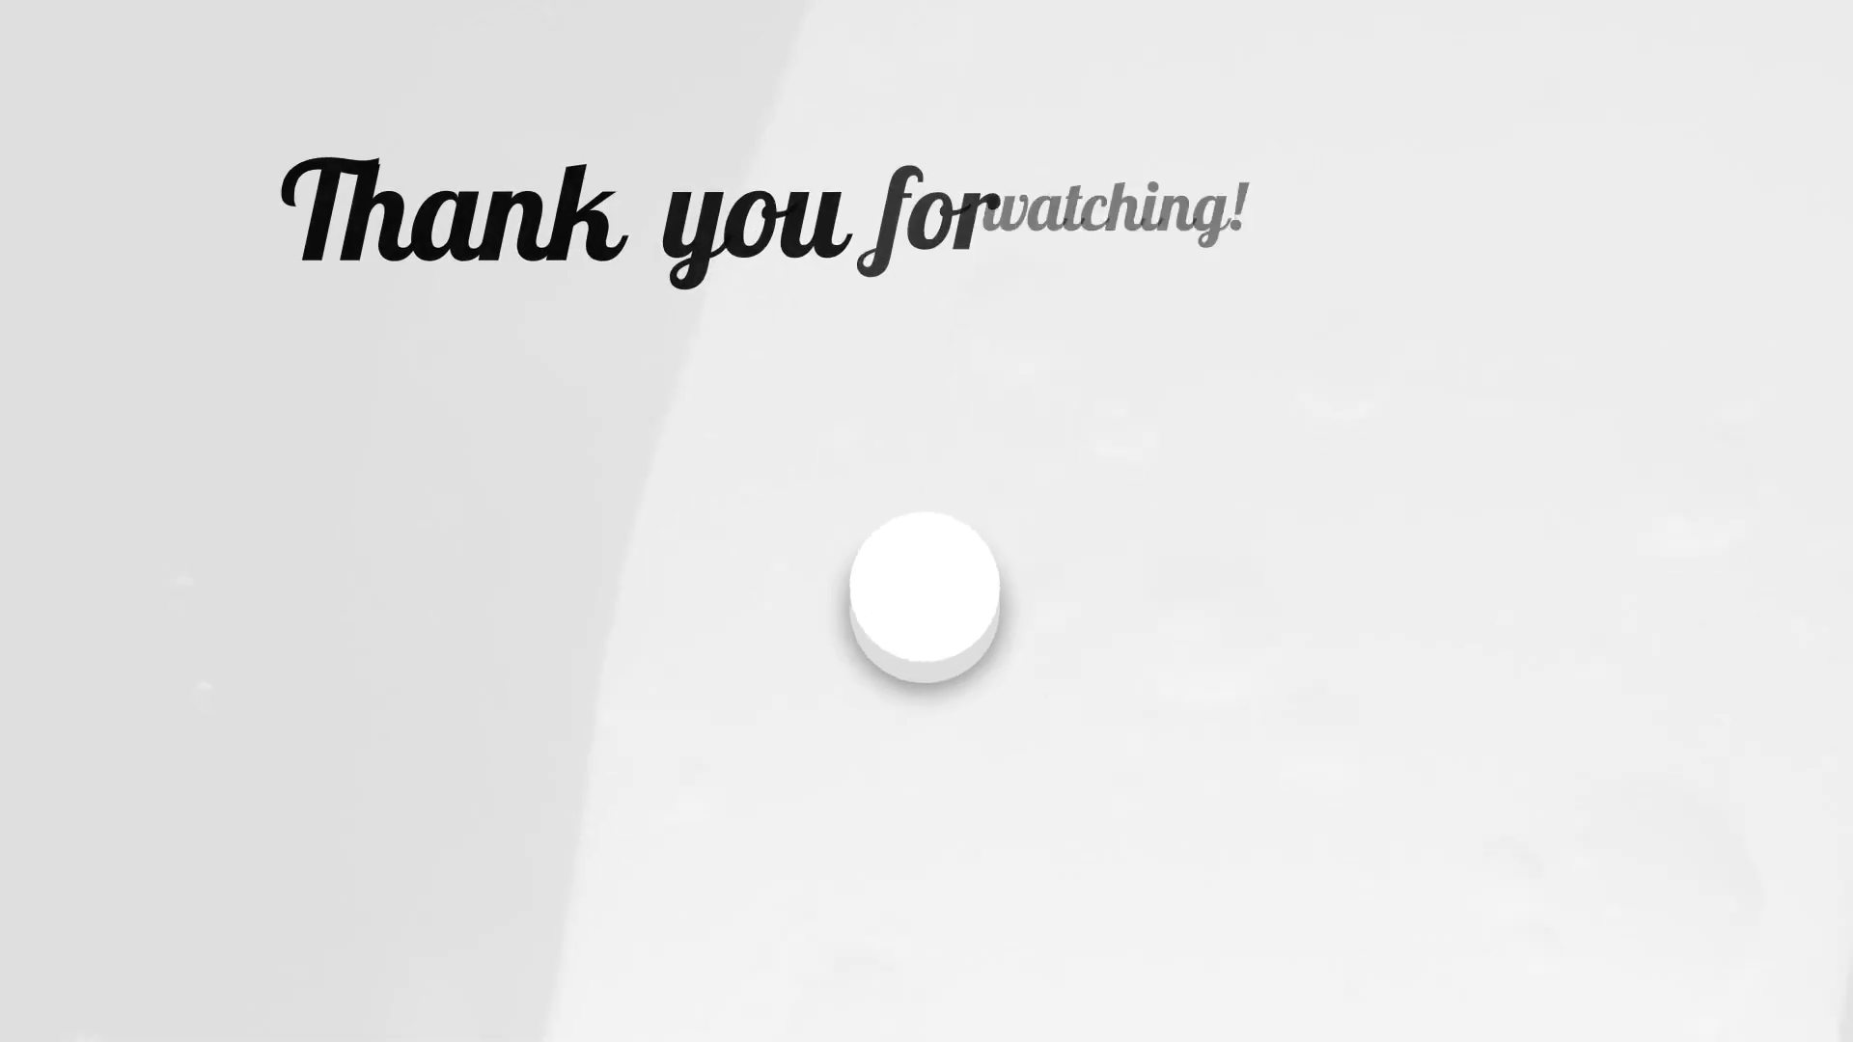